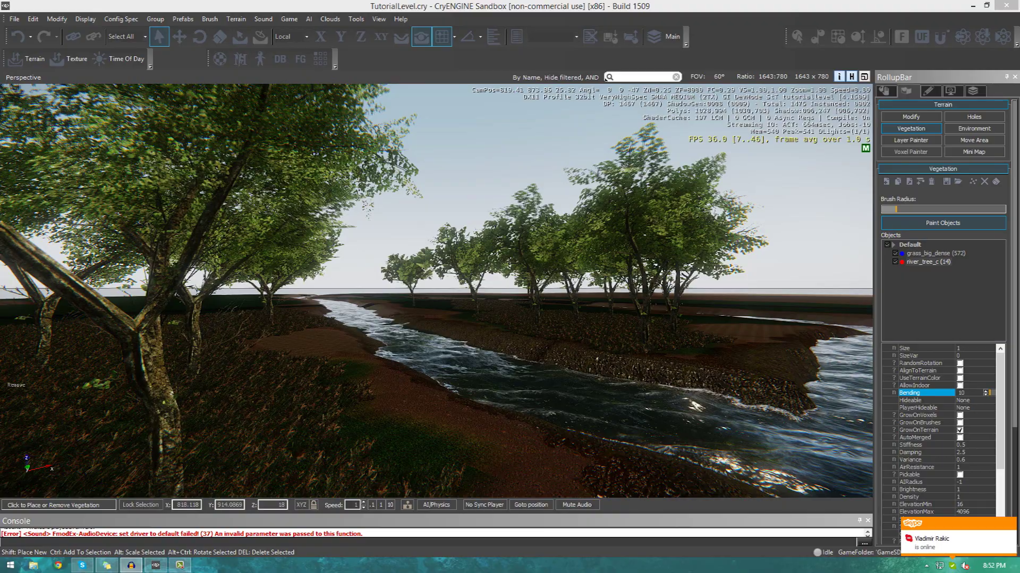
right_drag(484, 202, 486, 205)
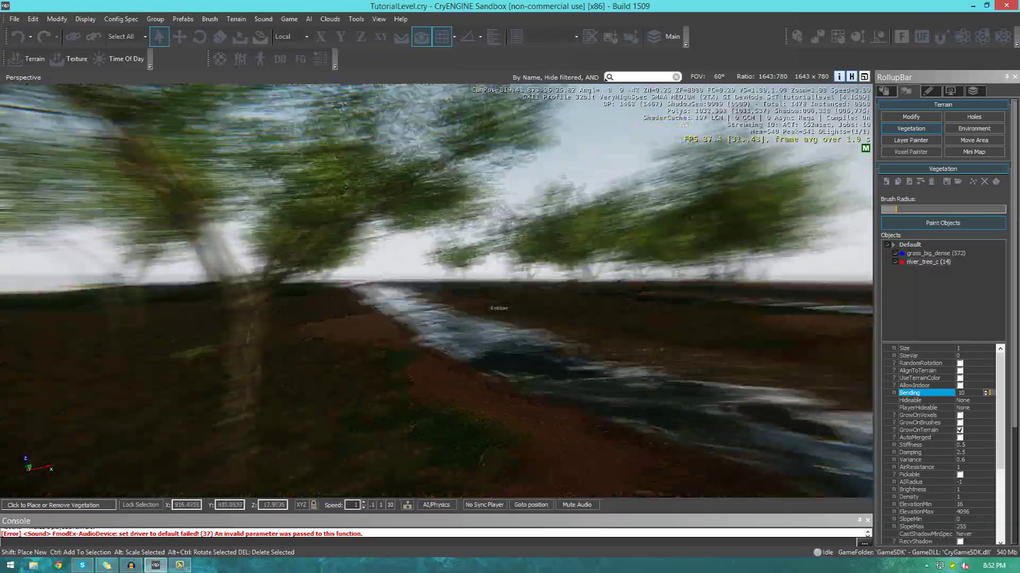
key(w)
right_drag(499, 308, 493, 309)
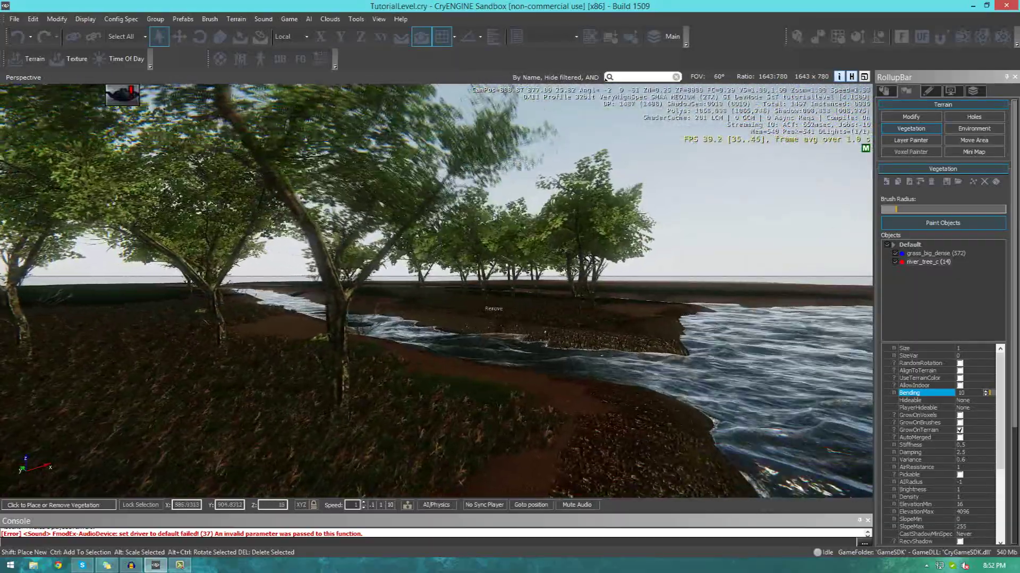
mouse_move(493, 308)
right_down()
mouse_move(481, 309)
mouse_move(483, 319)
right_up()
key(a)
click(326, 396)
right_drag(357, 383, 362, 379)
key(s)
key(a)
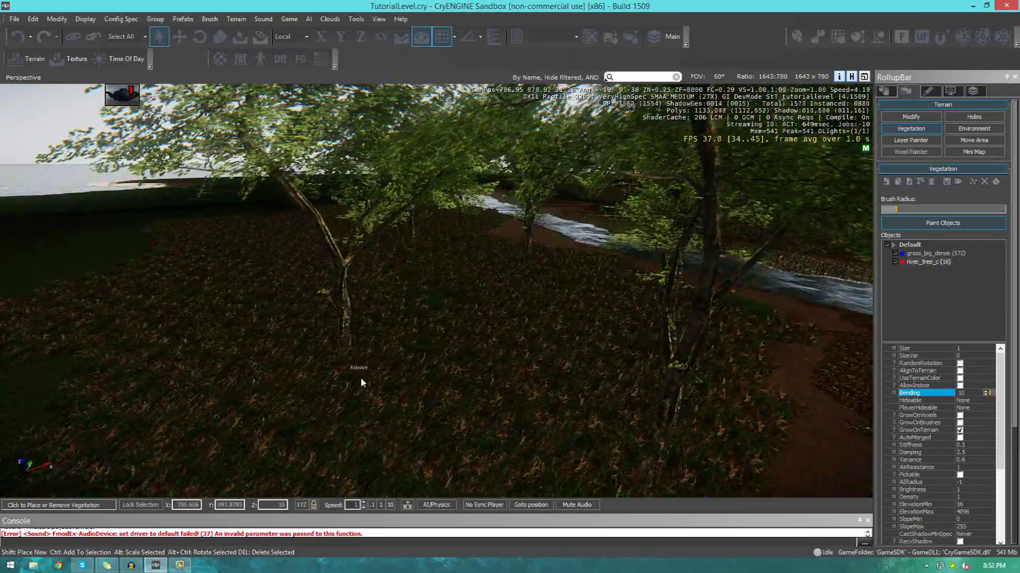
key(ctrl+z)
Examine the trees and grass planted along the riverbanks of the tutorial level
key(w)
right_drag(367, 377, 483, 315)
key(d)
key(s)
key(w)
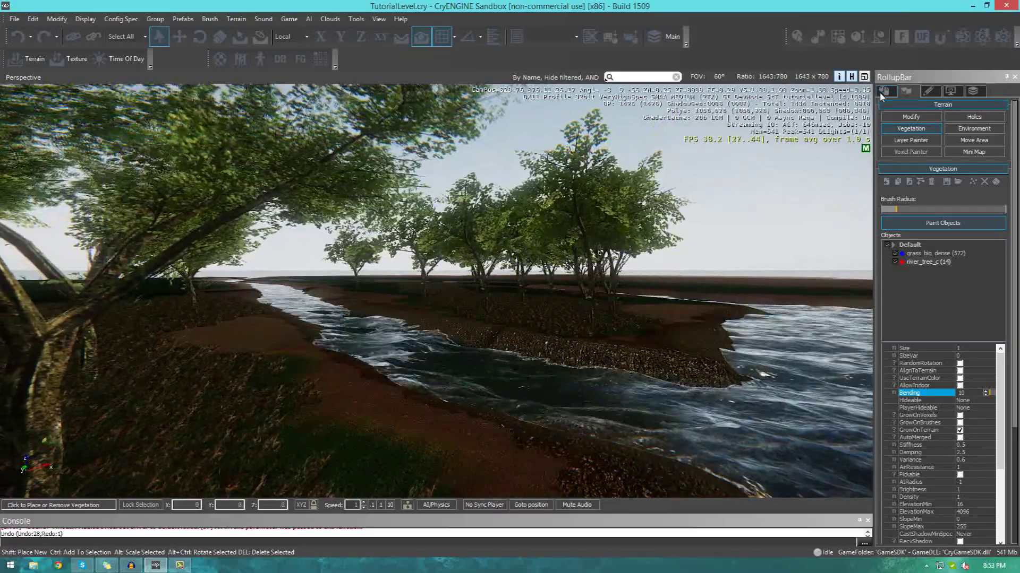
click(883, 92)
click(905, 92)
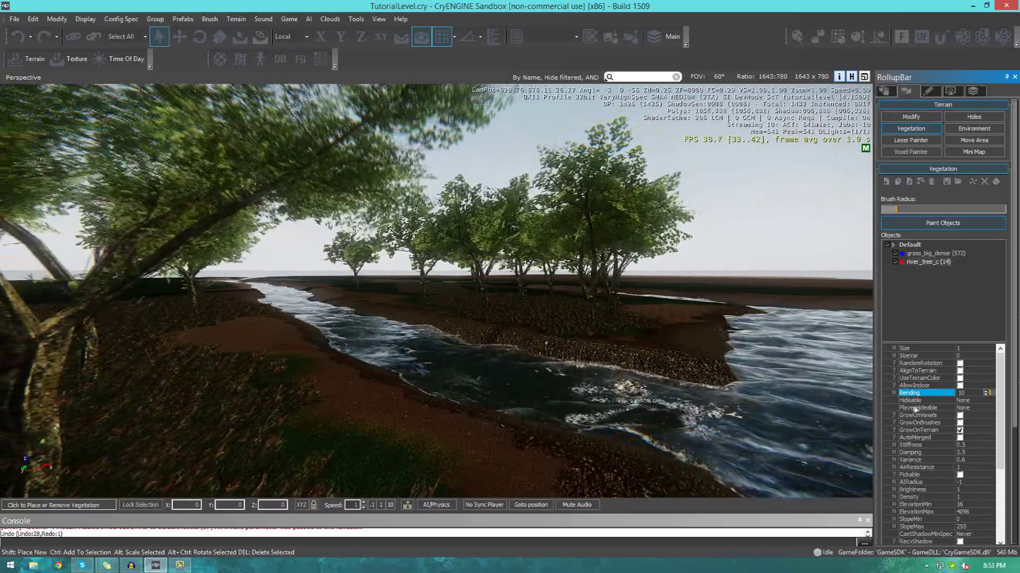
right_drag(428, 394, 426, 394)
key(s)
key(w)
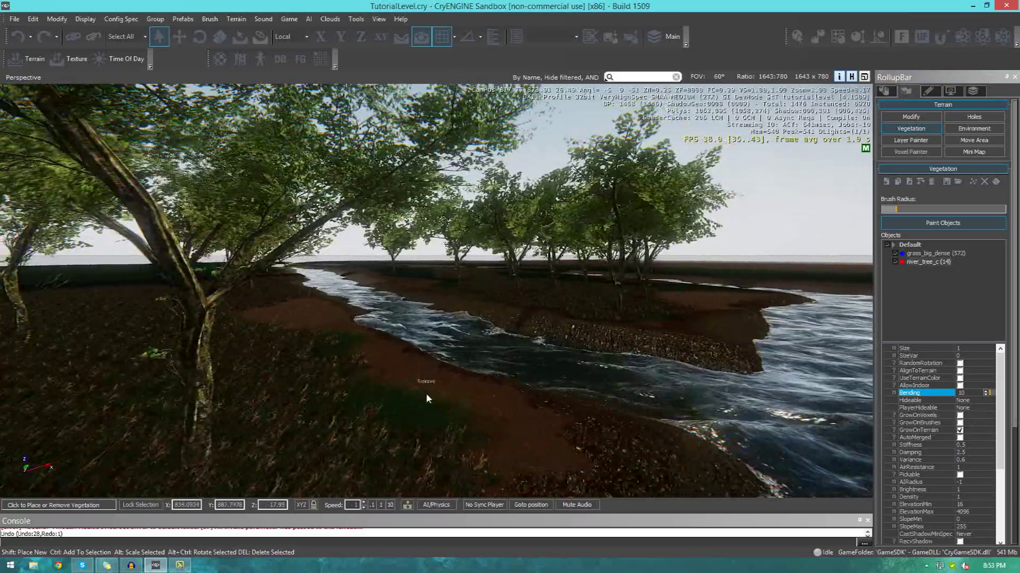
Open the Forest level from the Singleplayer folder and dismiss its error report
click(15, 19)
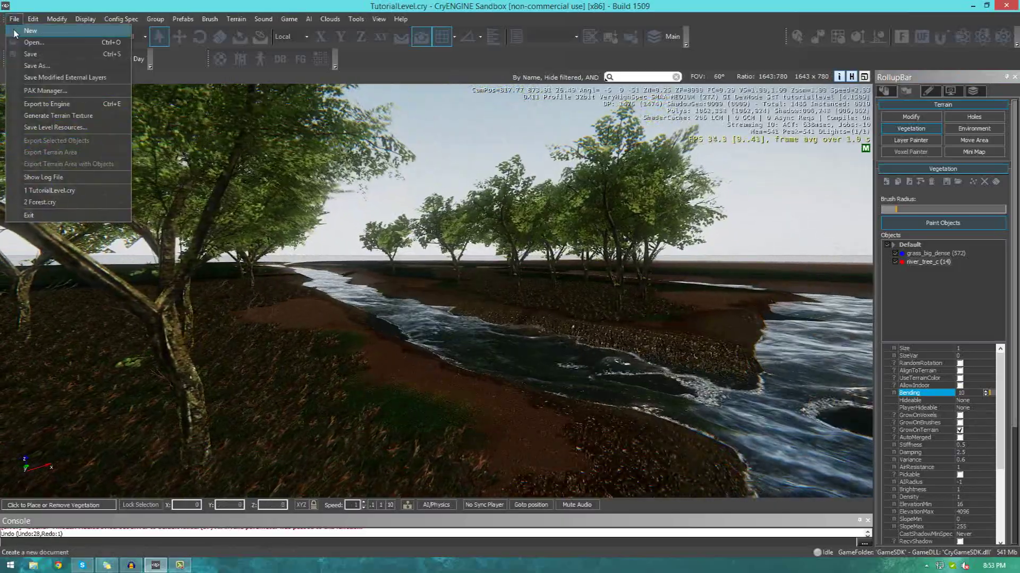
mouse_move(210, 19)
mouse_move(15, 19)
click(23, 43)
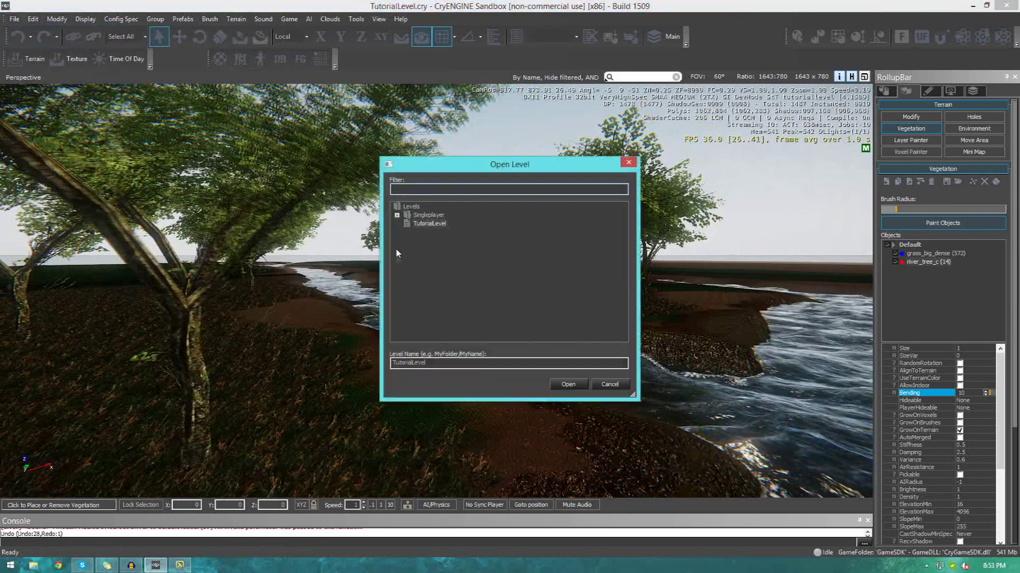
double_click(432, 224)
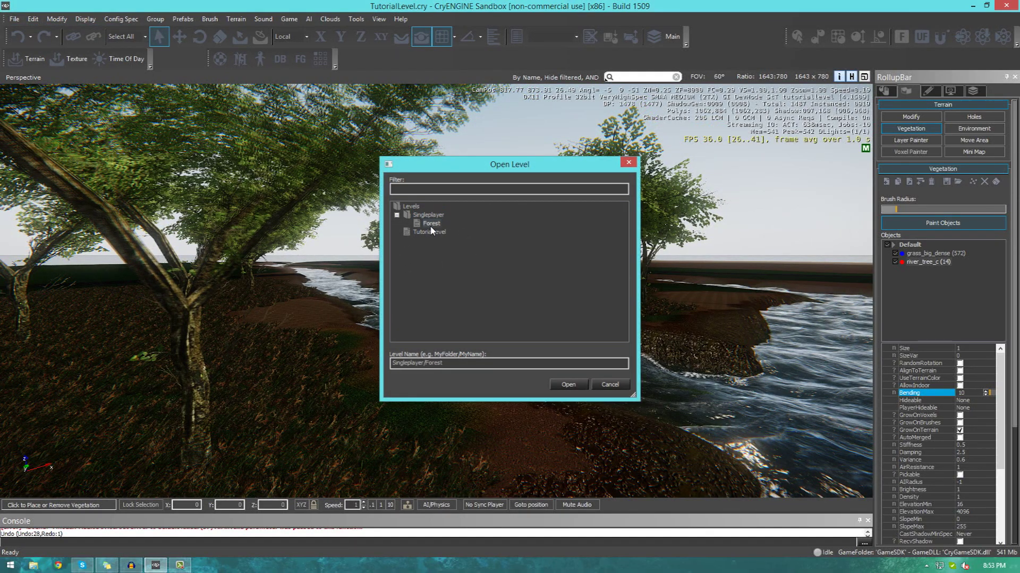
click(517, 307)
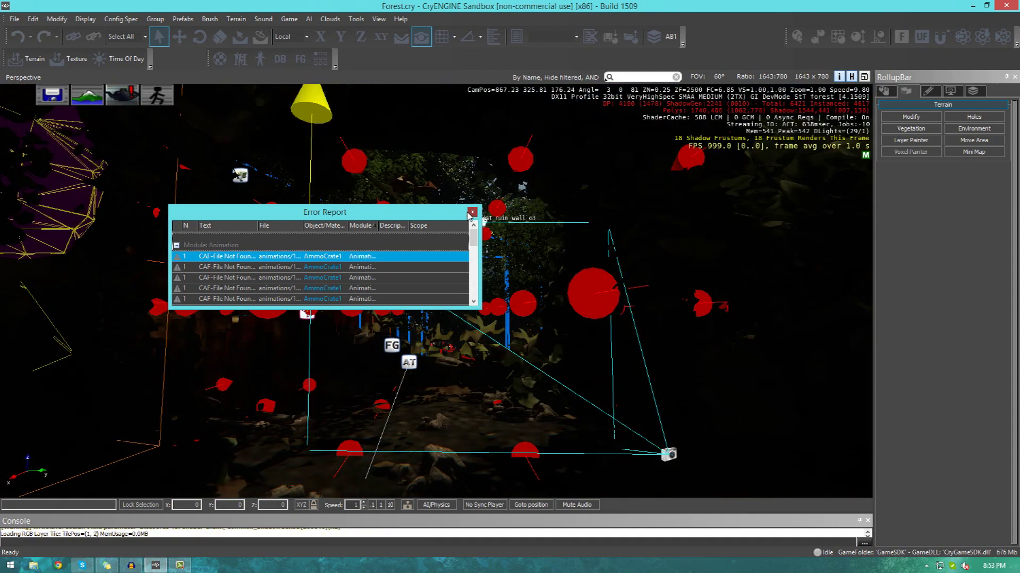
click(472, 211)
Reopen the TutorialLevel level
click(16, 19)
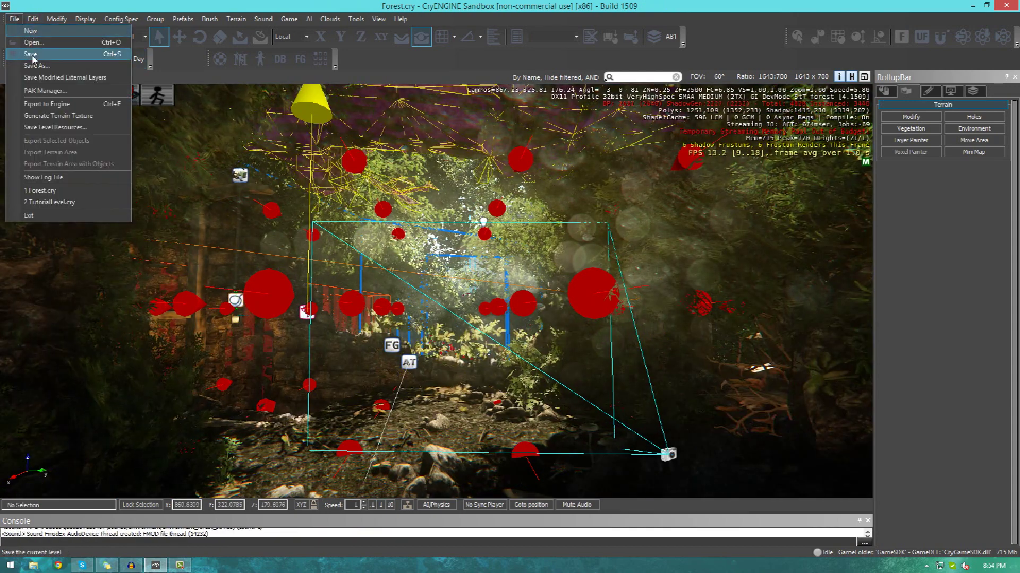
click(24, 43)
double_click(431, 233)
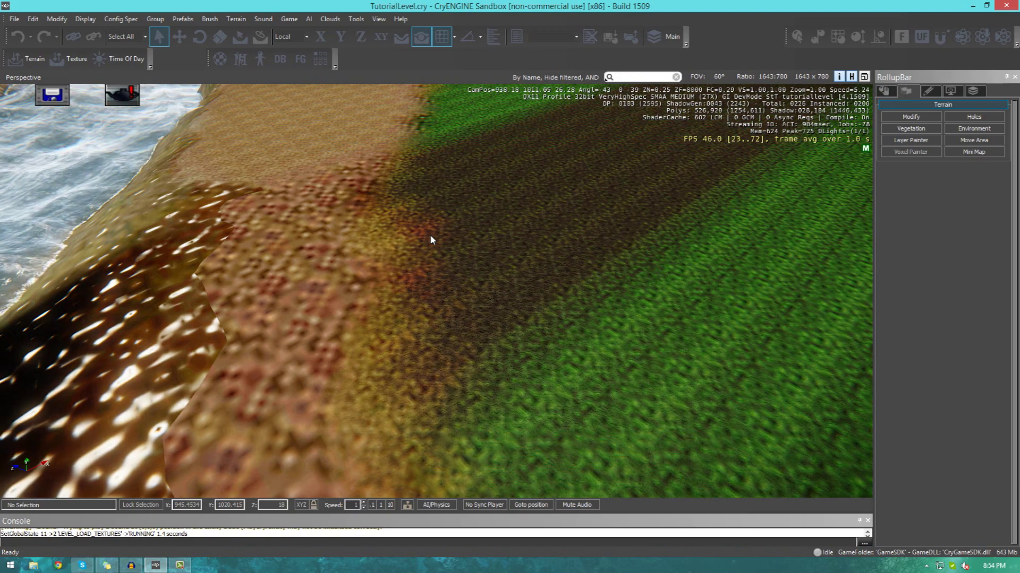
Activate the Vegetation tool for the terrain of the reopened level
key(s)
mouse_move(430, 235)
right_down()
mouse_move(424, 181)
mouse_move(409, 186)
mouse_move(478, 154)
mouse_move(512, 165)
mouse_move(366, 192)
mouse_move(420, 189)
mouse_move(473, 157)
mouse_move(478, 172)
mouse_move(483, 159)
mouse_move(429, 234)
right_up()
key(s)
key(s)
key(w)
right_drag(547, 284, 547, 284)
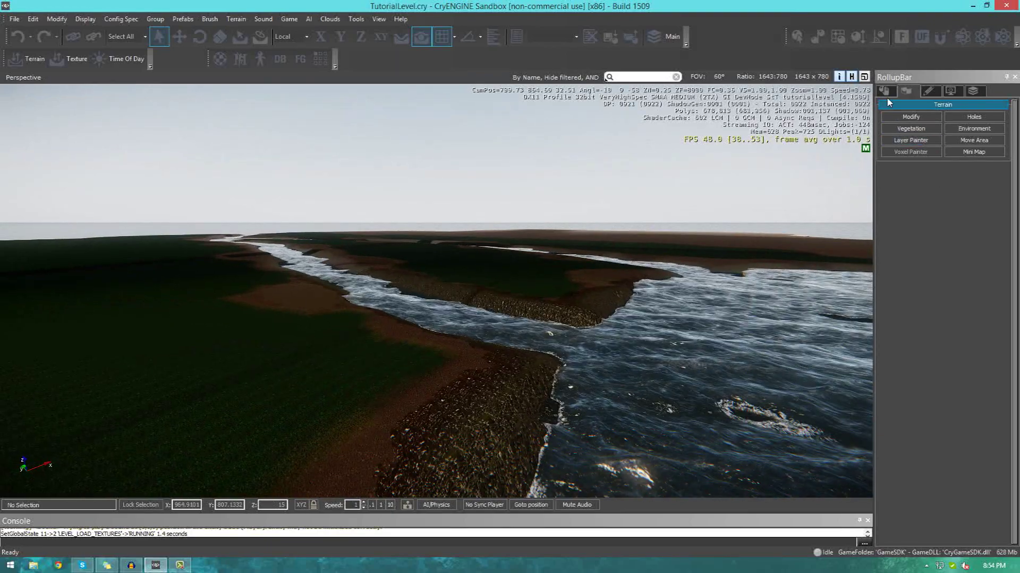
click(910, 130)
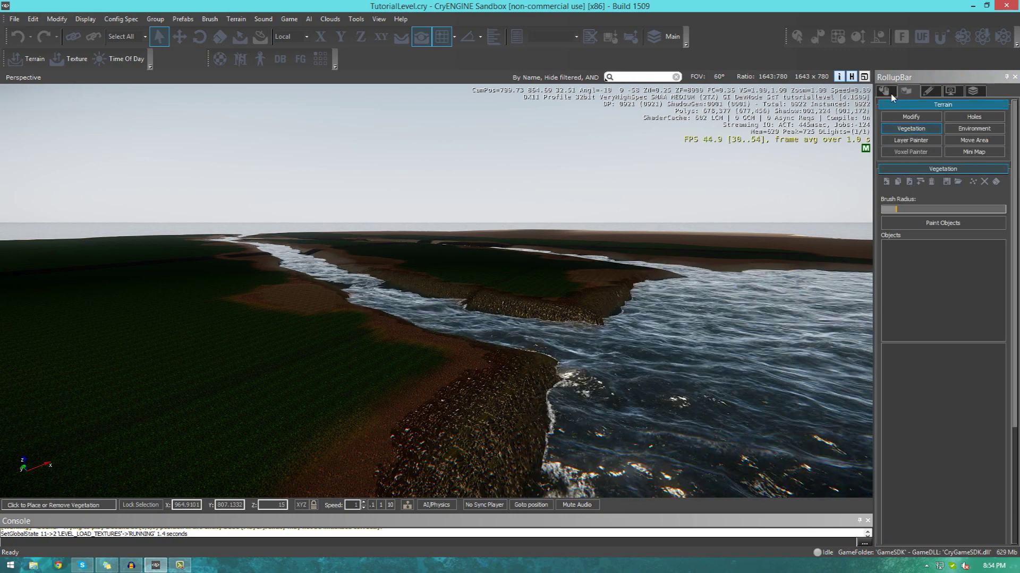
click(907, 92)
click(906, 92)
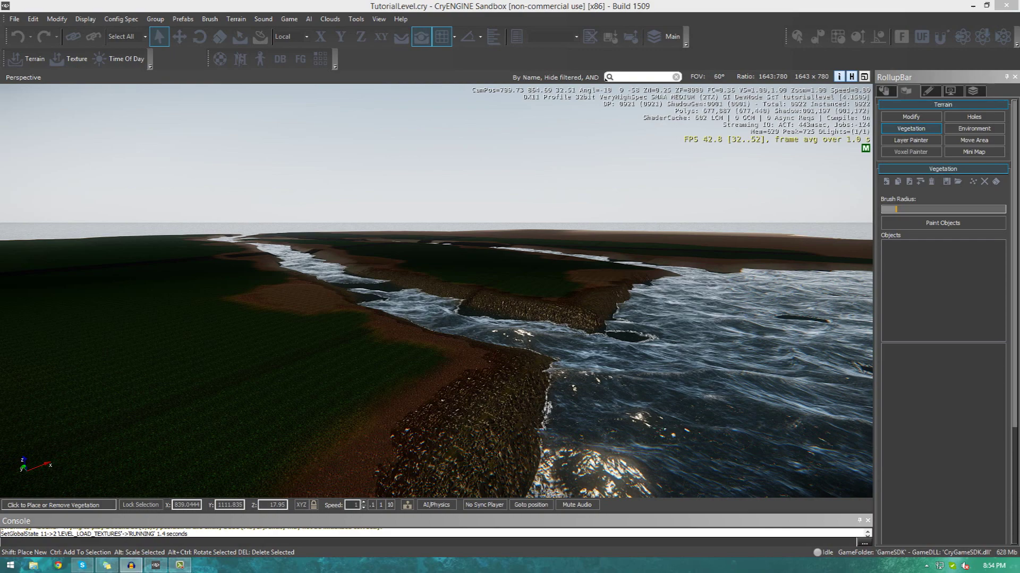
Look over the bare riverbanks and grassy ground around the river mouth
right_drag(437, 297, 501, 297)
key(w)
key(s)
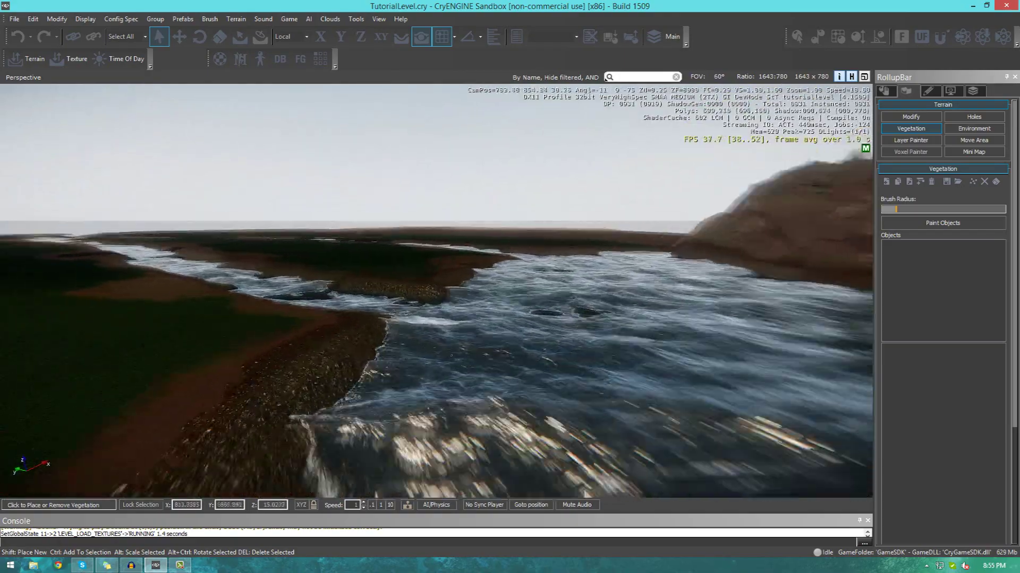
key(w)
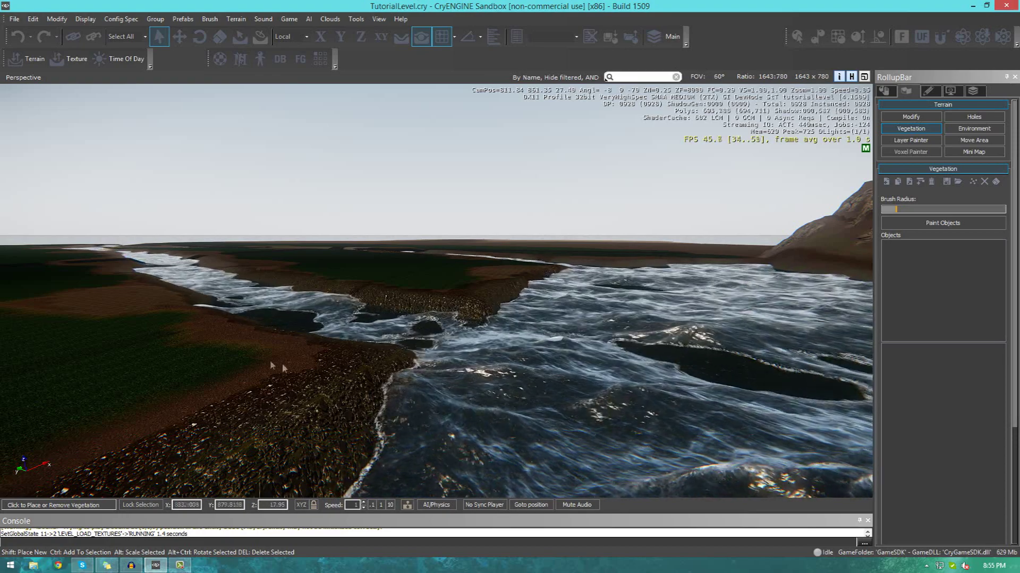
right_drag(489, 351, 489, 352)
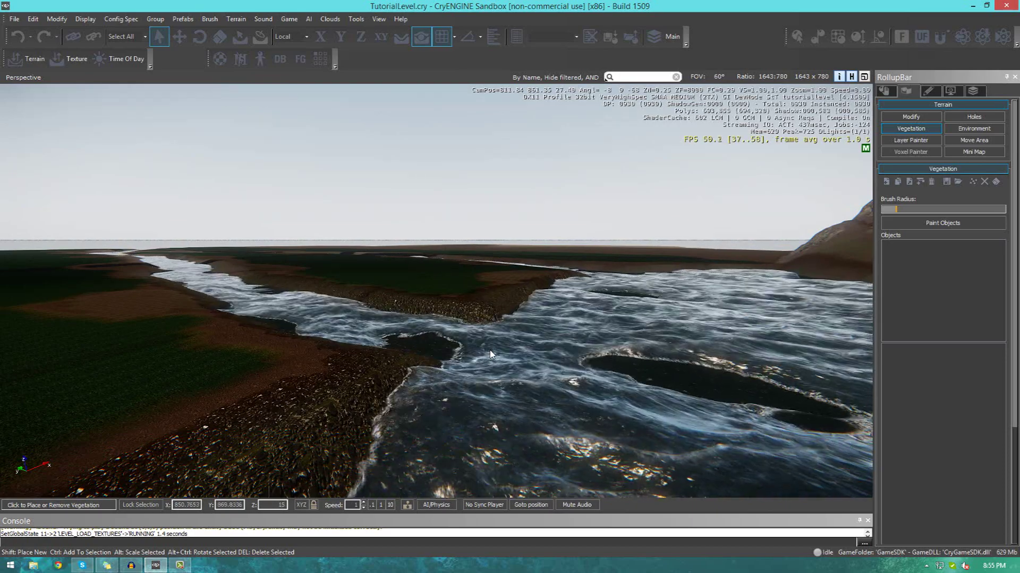
key(a)
key(s)
right_drag(490, 350, 493, 357)
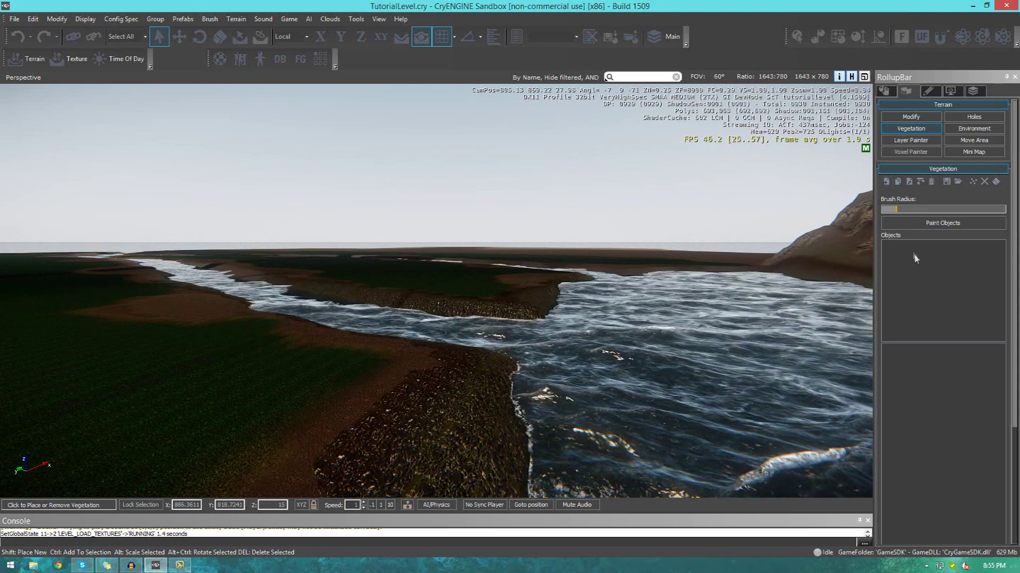
Add a vegetation category named Grass and select it in the objects list
right_click(927, 267)
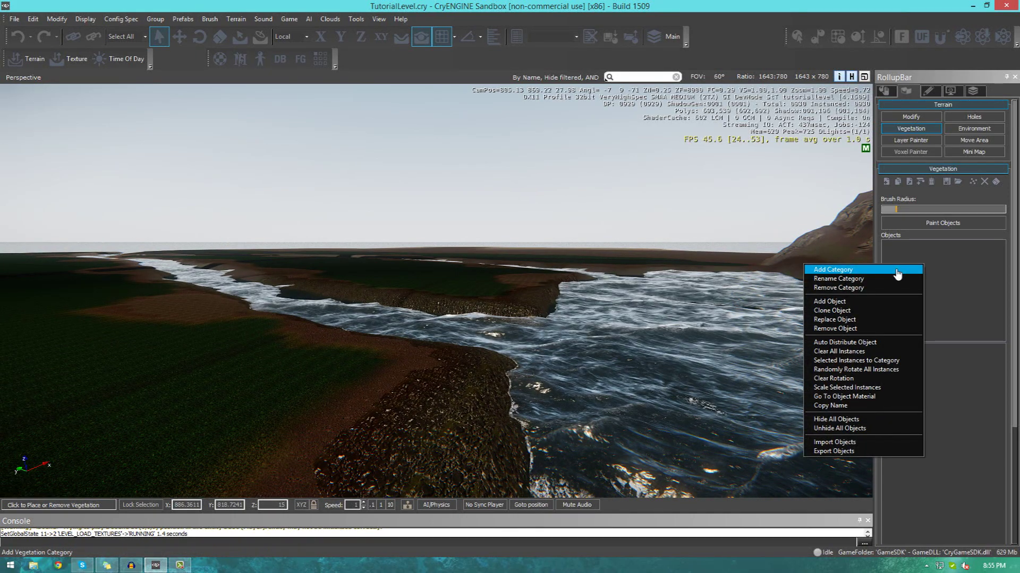
right_click(904, 252)
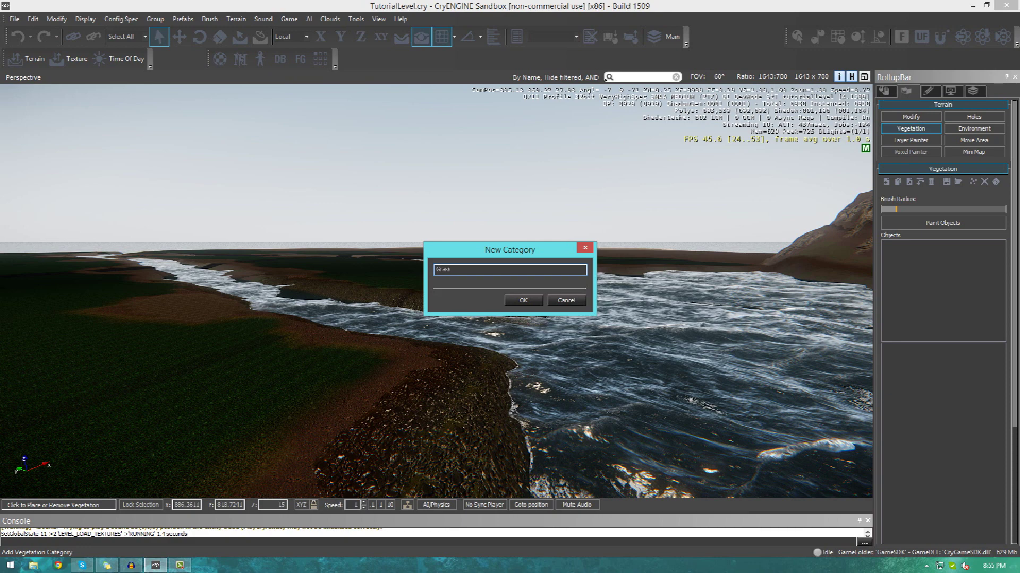
key(Return)
right_click(906, 250)
click(892, 265)
click(907, 245)
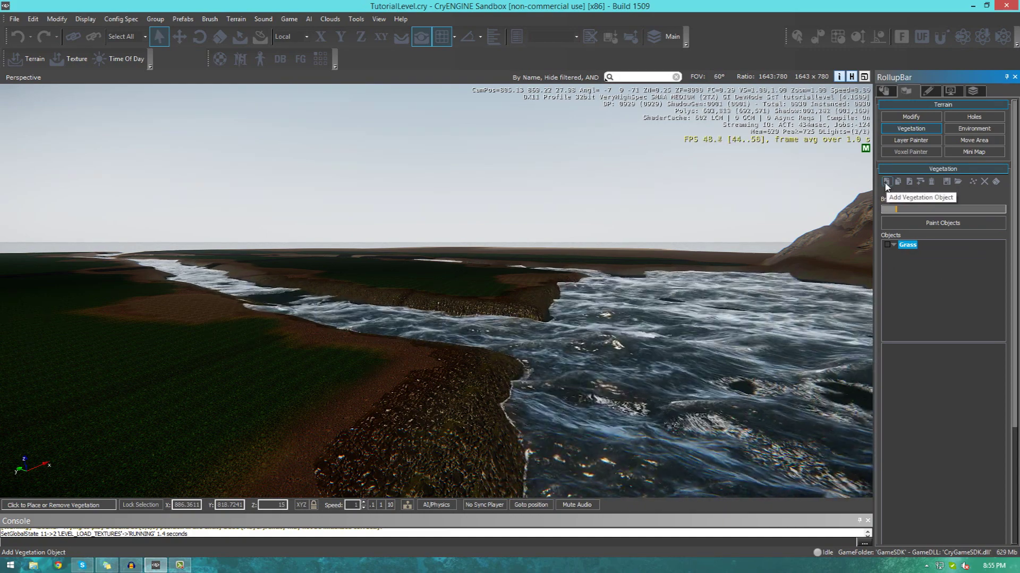
Start adding a vegetation object and browse to the GameSDK/objects/natural/ground/grass folder
click(885, 182)
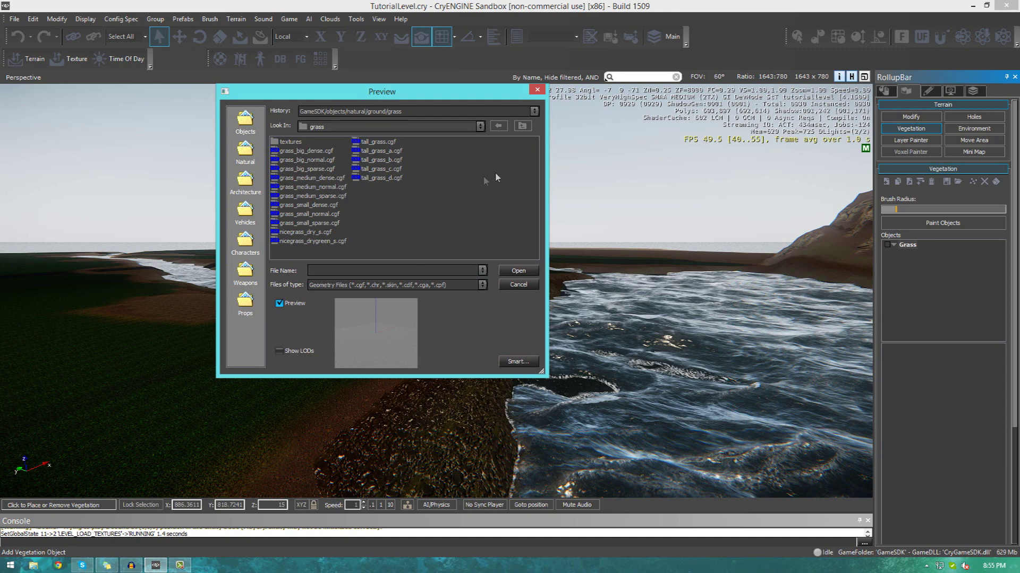
click(479, 127)
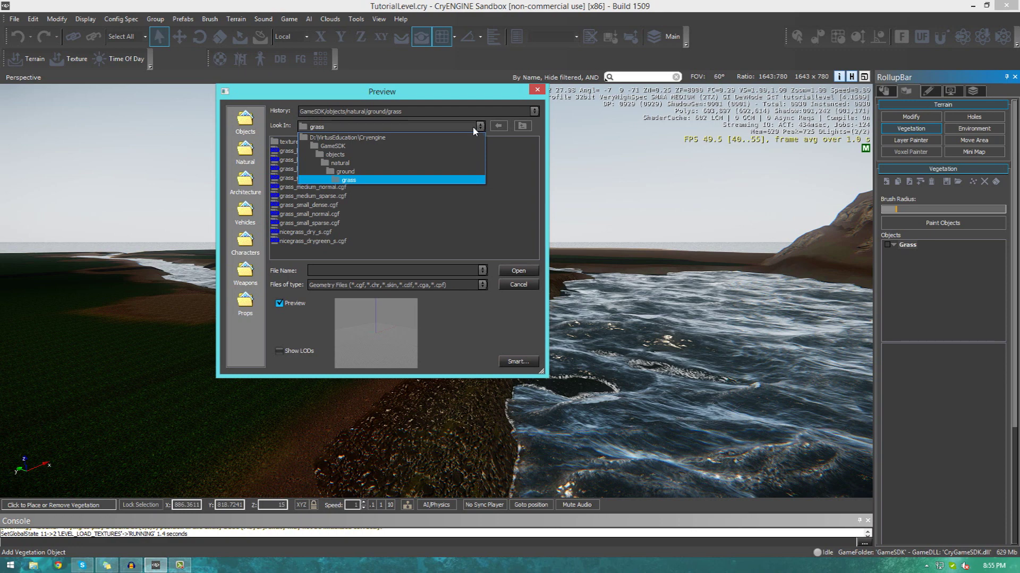
click(435, 146)
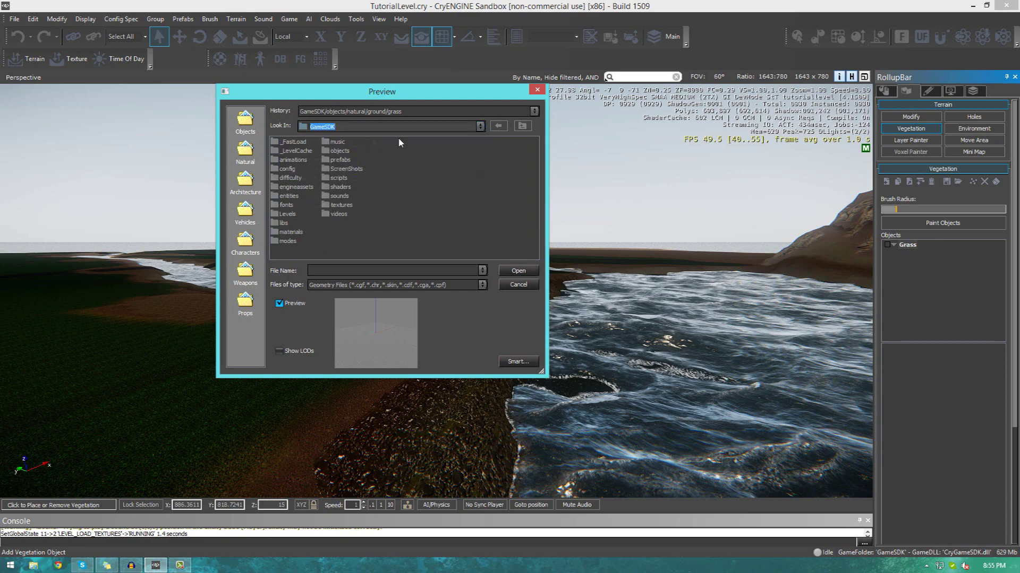
click(481, 128)
click(470, 138)
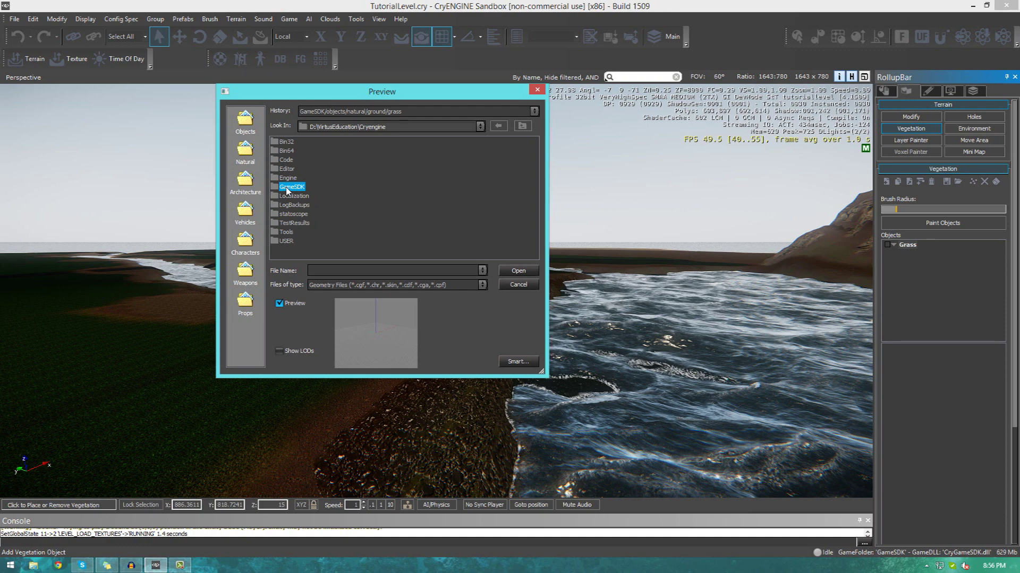
double_click(287, 188)
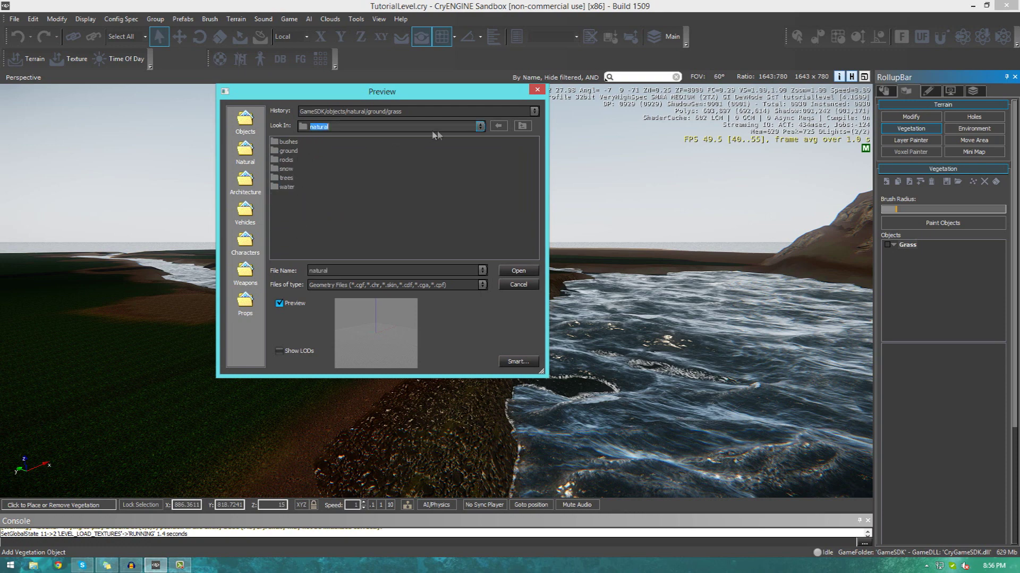
click(482, 126)
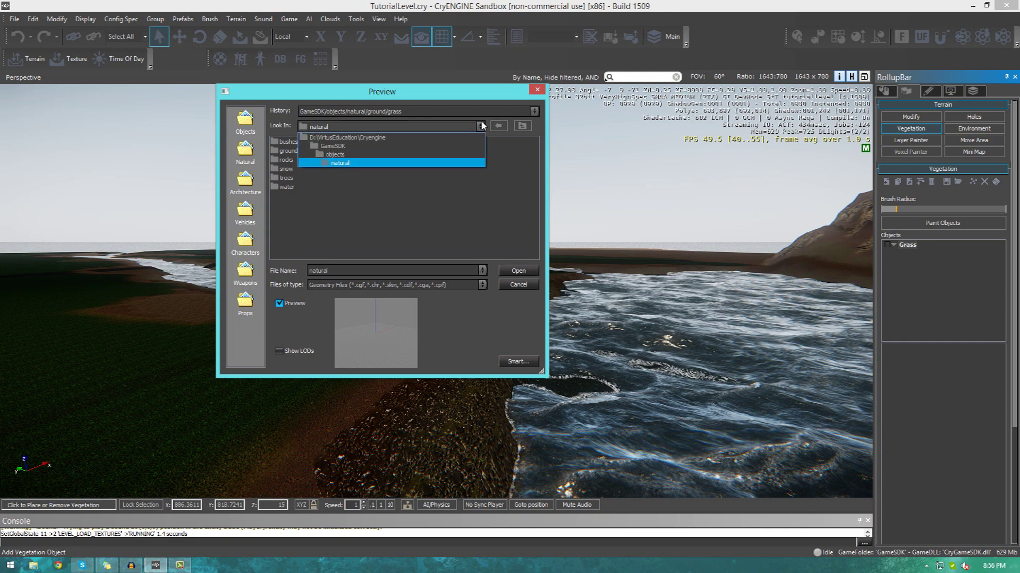
click(356, 163)
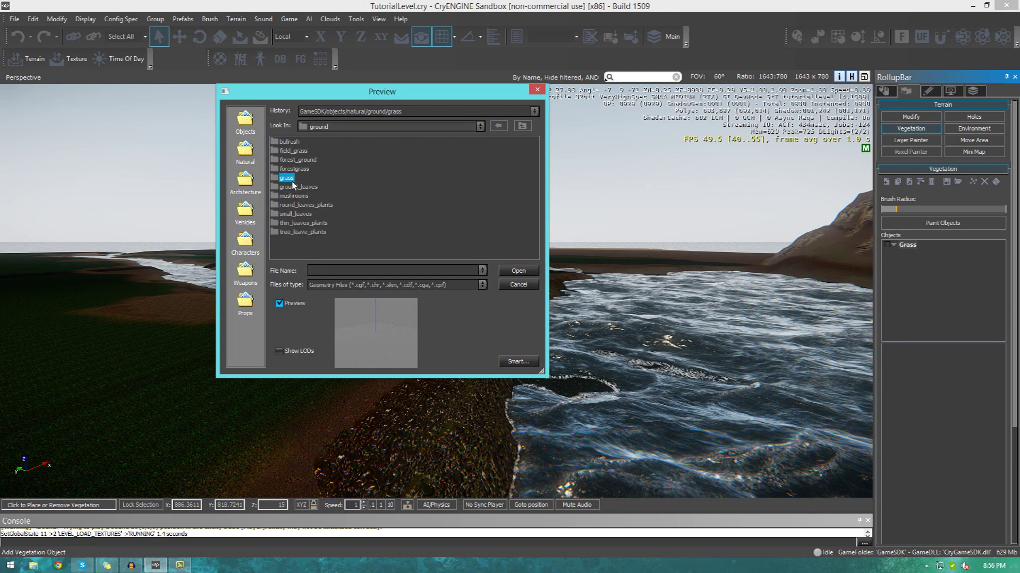
double_click(286, 178)
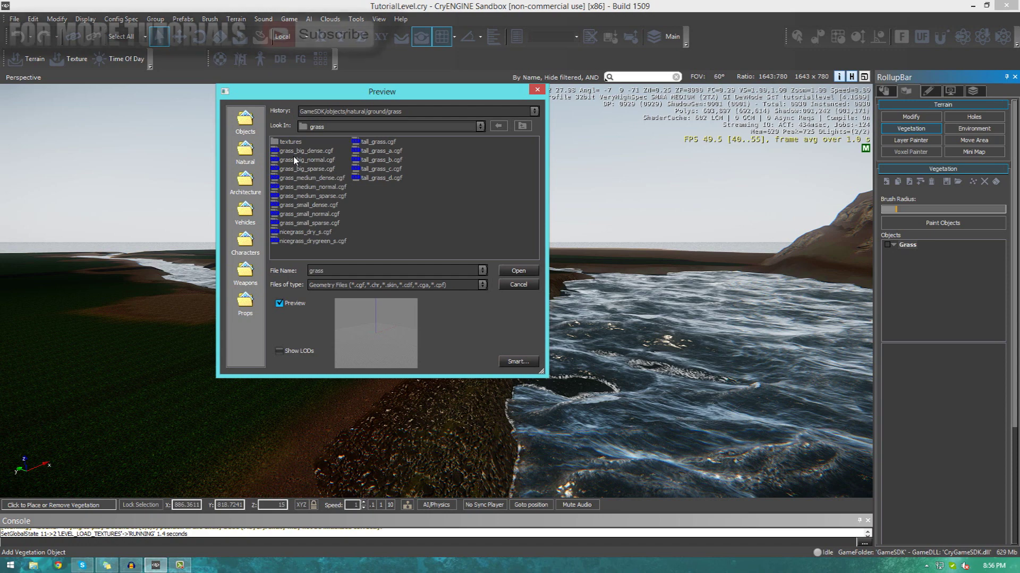
Add grass_big_dense.cgf to the Grass category and select it to show its properties
click(290, 152)
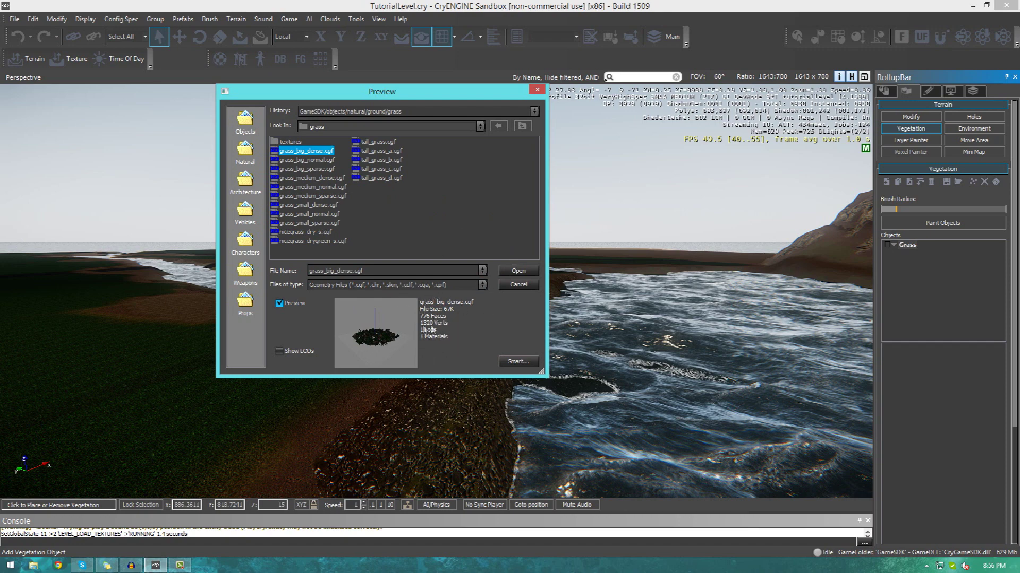
click(520, 271)
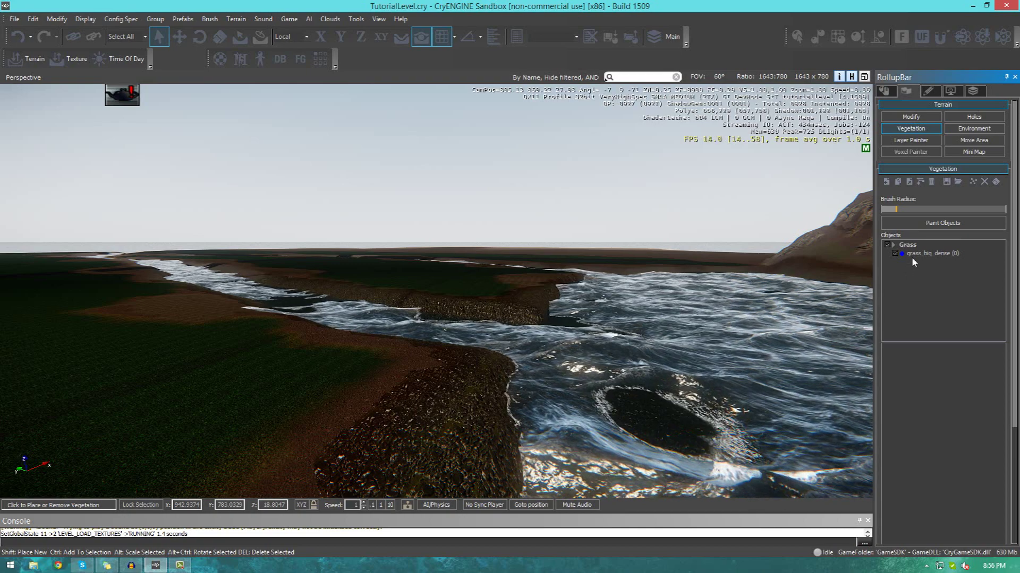
click(911, 255)
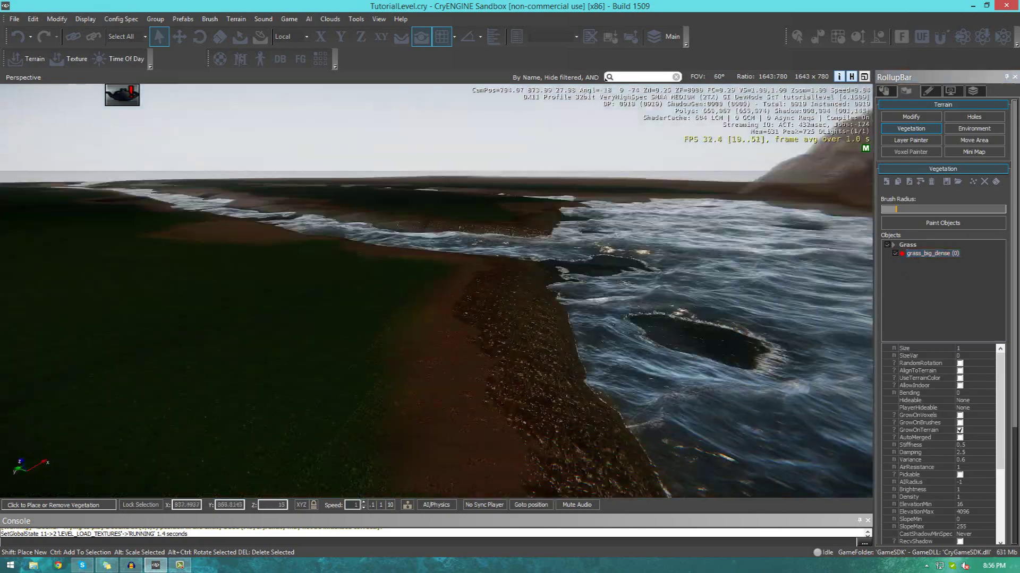
Enable Paint Objects with grass_big_dense as the selected vegetation over the green ground beside the river
mouse_move(678, 308)
right_down()
mouse_move(701, 321)
mouse_move(679, 308)
right_up()
key(a)
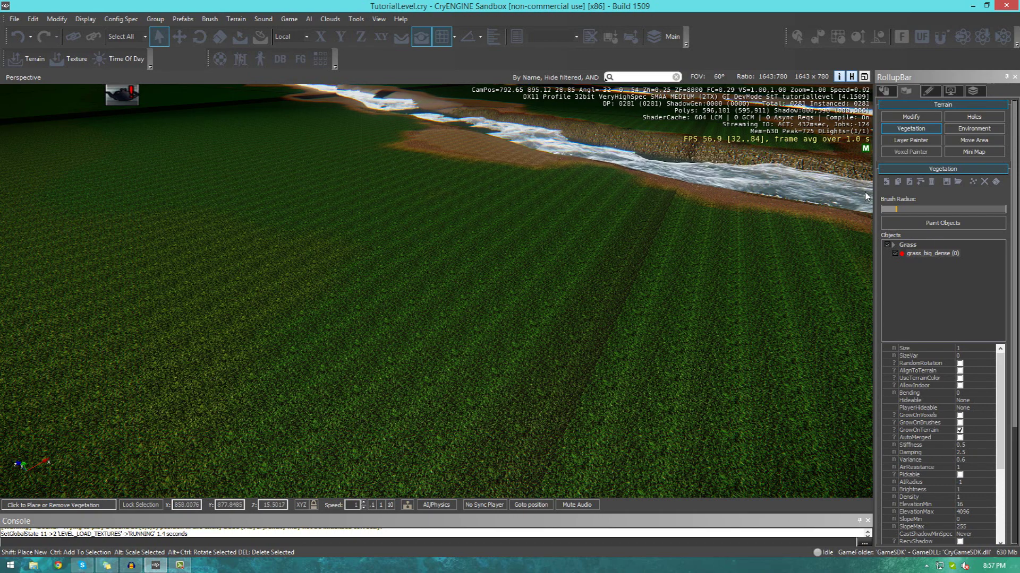
click(923, 225)
key(a)
right_drag(477, 304, 518, 292)
click(926, 254)
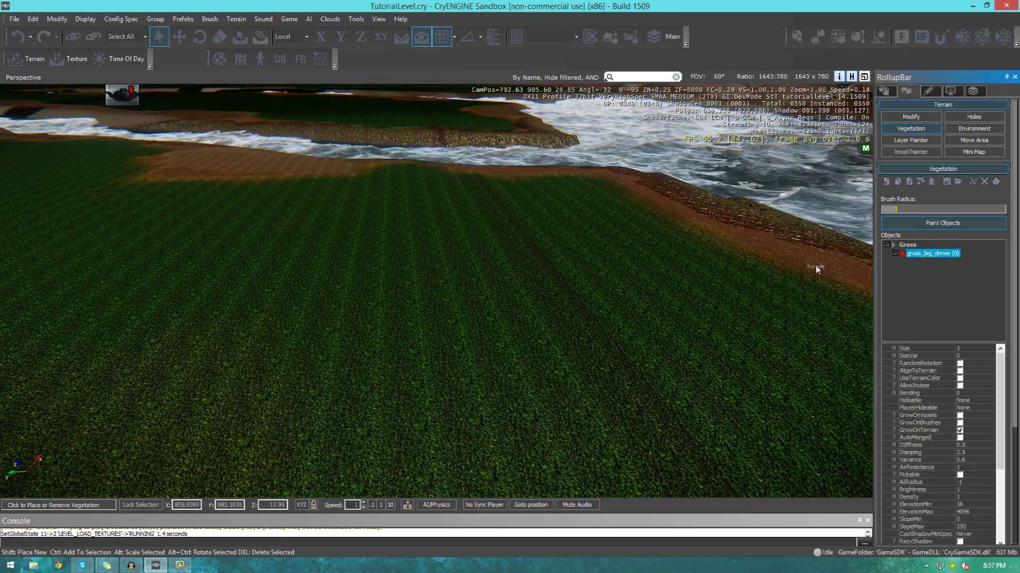
Paint a large patch of grass_big_dense over the green ground beside the river
click(937, 230)
mouse_move(471, 341)
mouse_down()
mouse_move(123, 374)
mouse_move(218, 339)
mouse_up()
key(a)
key(s)
right_drag(549, 318, 576, 380)
mouse_move(576, 380)
mouse_down()
mouse_move(601, 377)
mouse_move(162, 354)
mouse_move(212, 212)
mouse_move(239, 244)
mouse_move(121, 428)
mouse_move(228, 296)
mouse_up()
key(s)
right_drag(228, 295, 260, 304)
Extend the grass_big_dense patch toward the river, first with a smaller and finally with a larger brush radius
drag(896, 208, 888, 207)
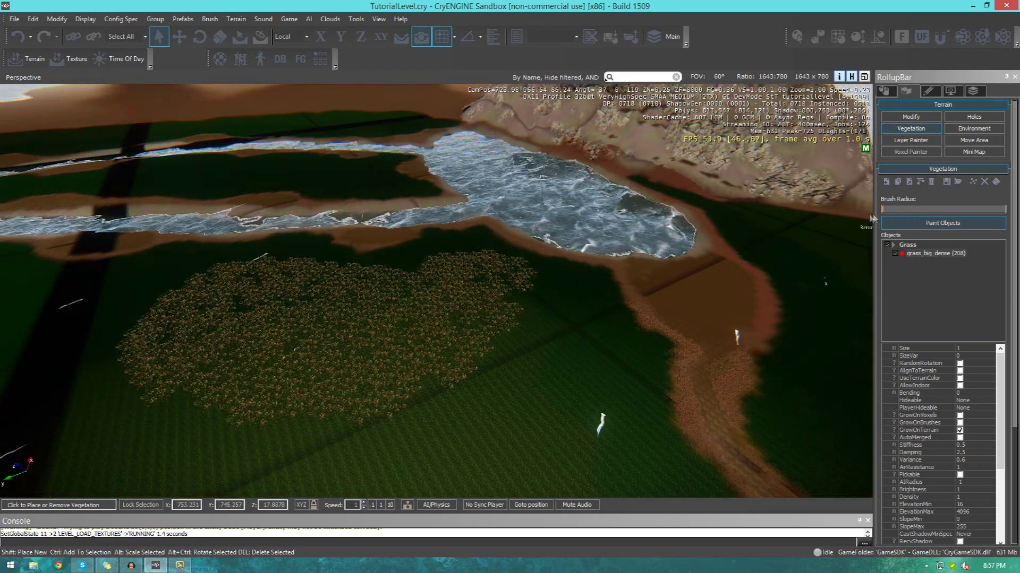
drag(489, 440, 503, 404)
mouse_move(889, 210)
mouse_down()
mouse_move(922, 210)
mouse_move(908, 210)
mouse_up()
right_drag(313, 348, 319, 351)
key(s)
mouse_move(318, 352)
mouse_down()
mouse_move(187, 359)
mouse_move(451, 391)
mouse_move(473, 407)
mouse_move(347, 336)
mouse_up()
key(s)
key(a)
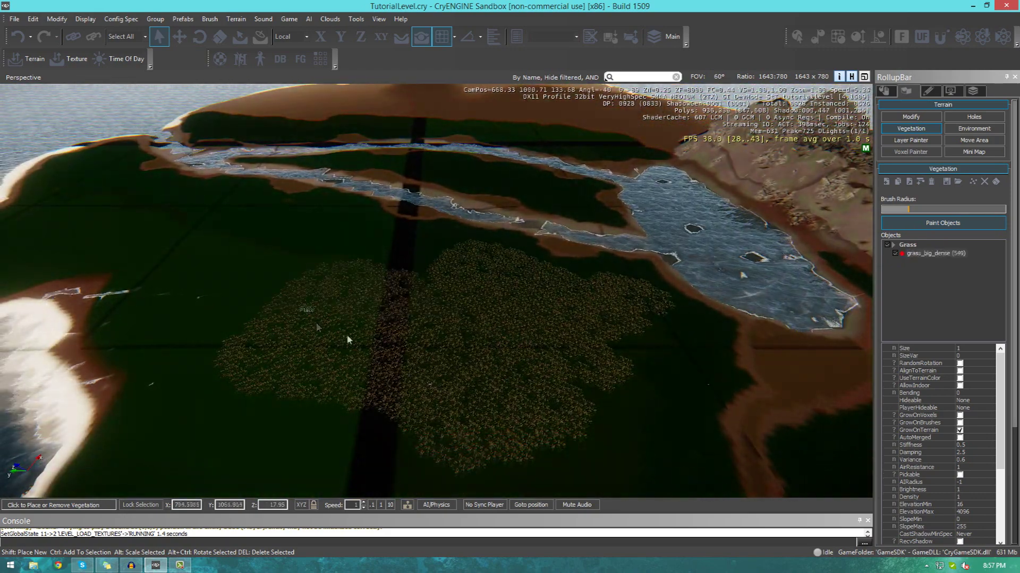
mouse_move(306, 272)
mouse_down()
mouse_move(363, 425)
mouse_move(324, 397)
mouse_move(482, 448)
mouse_move(677, 334)
mouse_up()
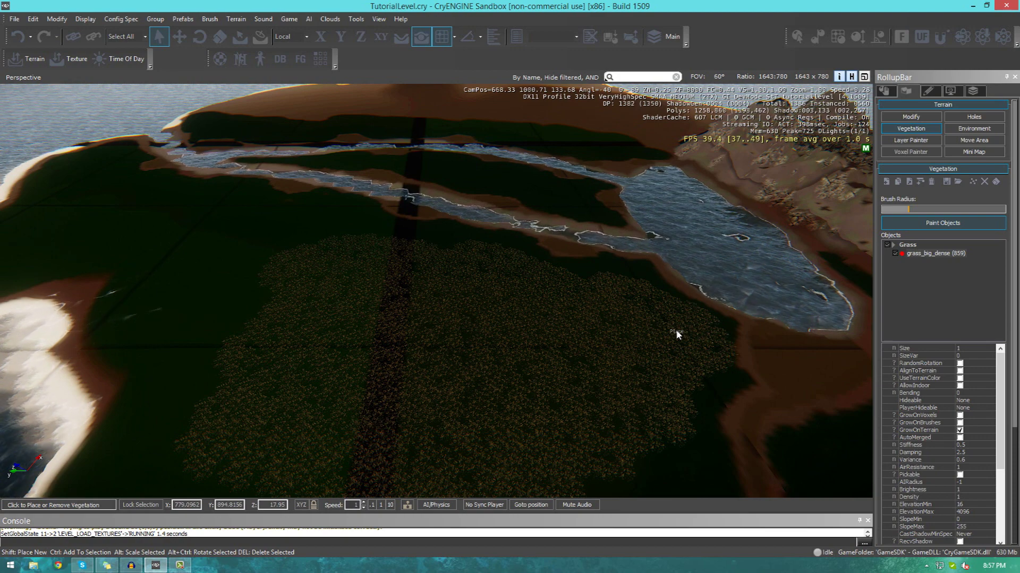
Undo all the painted grass strokes back to the empty Grass category
key(ctrl+z)
key(ctrl+z)
key(ctrl+z)
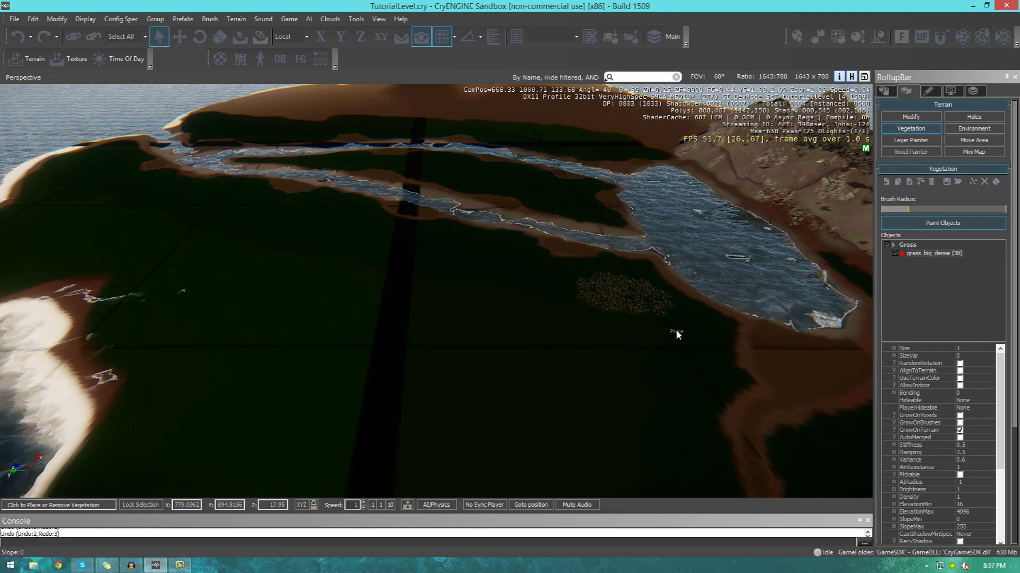
key(ctrl+z)
key(ctrl+z)
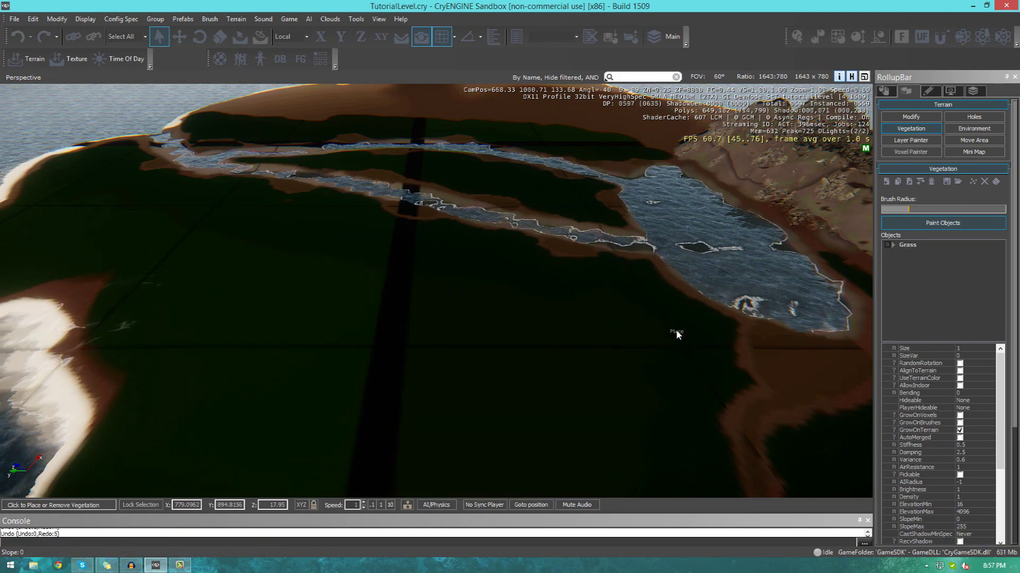
Add grass_big_dense.cgf to the emptied Grass category and select it in the objects list
key(w)
right_drag(678, 334, 694, 315)
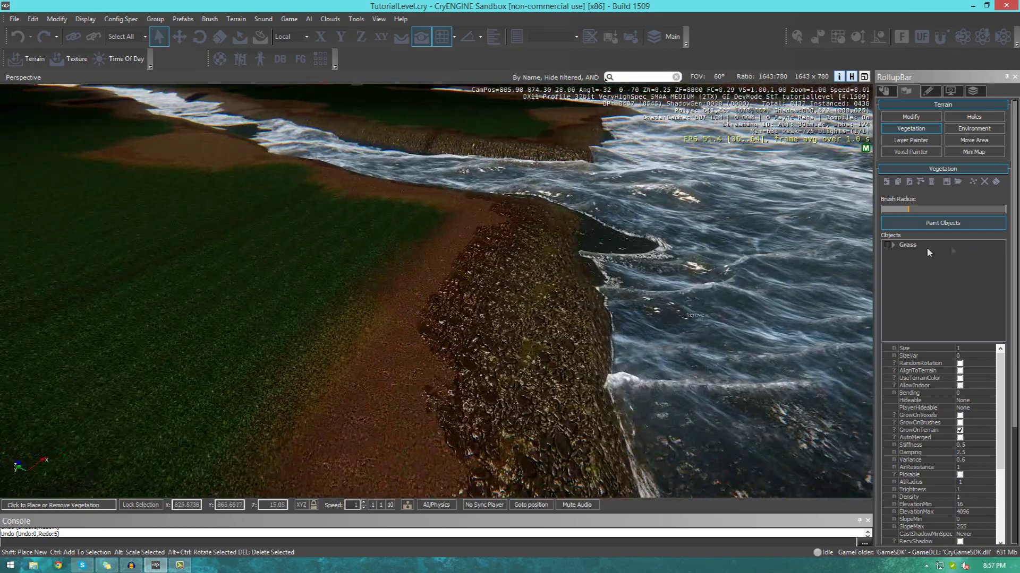
click(895, 246)
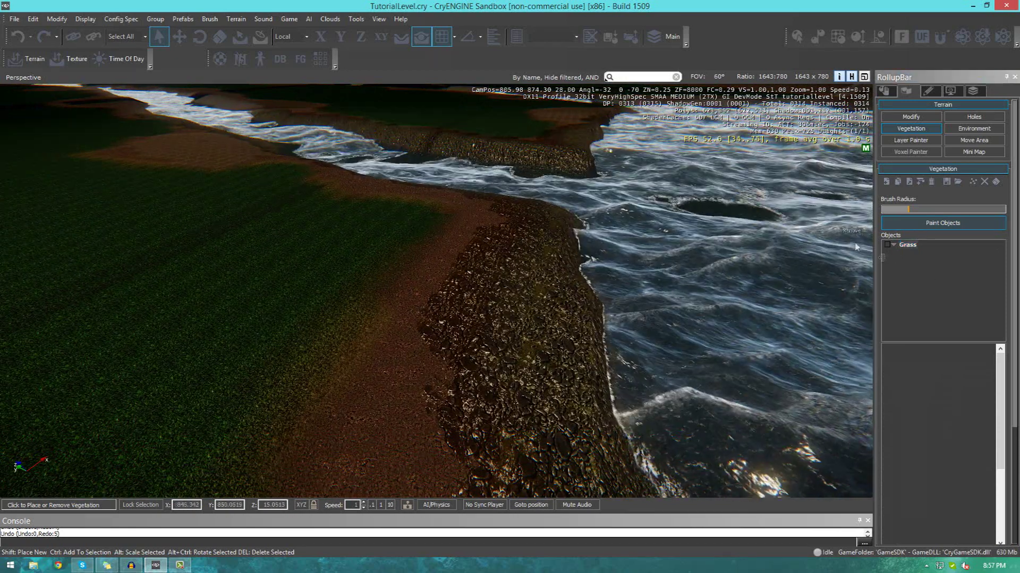
click(886, 182)
double_click(307, 155)
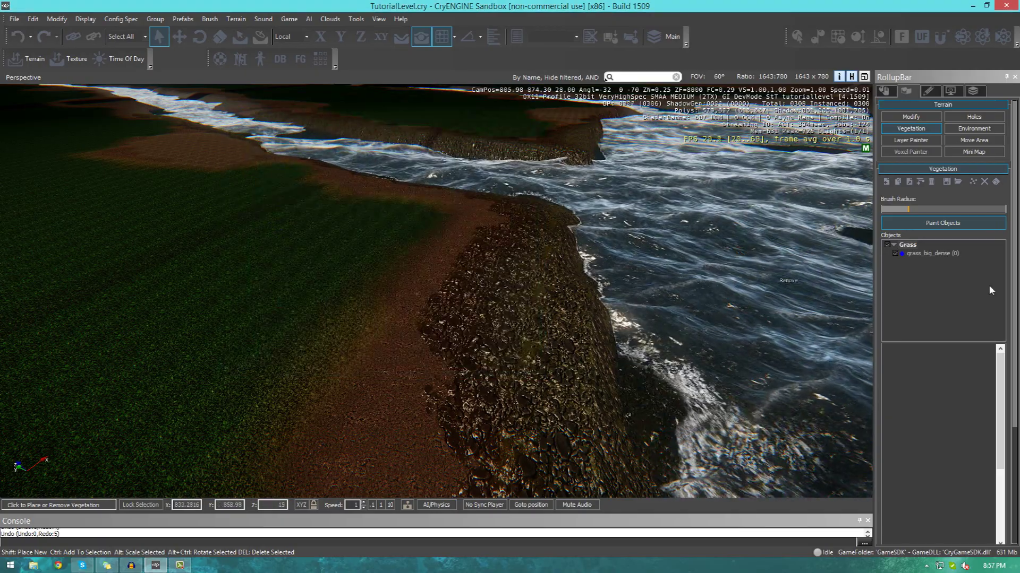
click(924, 254)
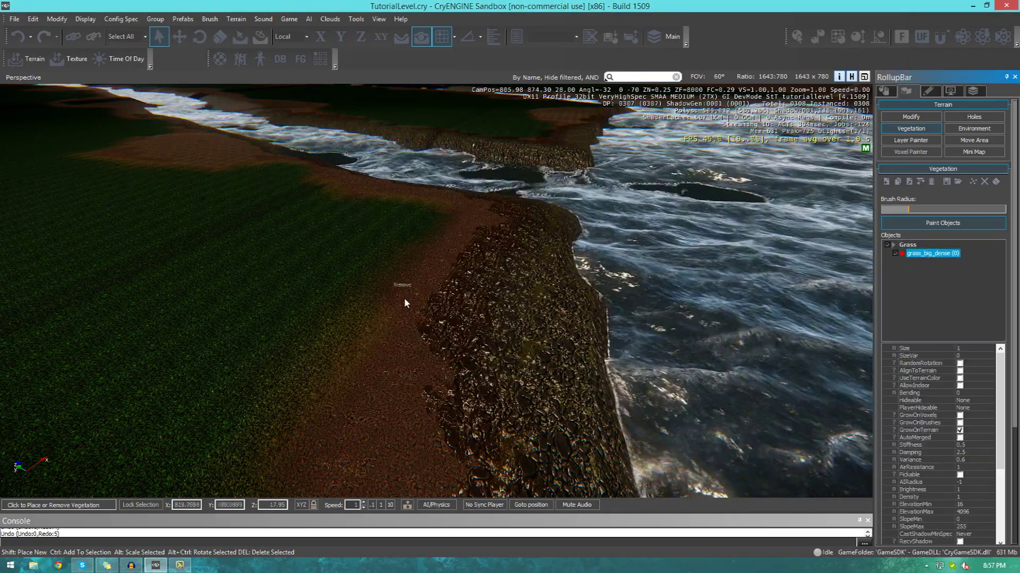
Paint grass_big_dense across the riverbank and the adjacent green ground, and erase the painted grass again
click(246, 300)
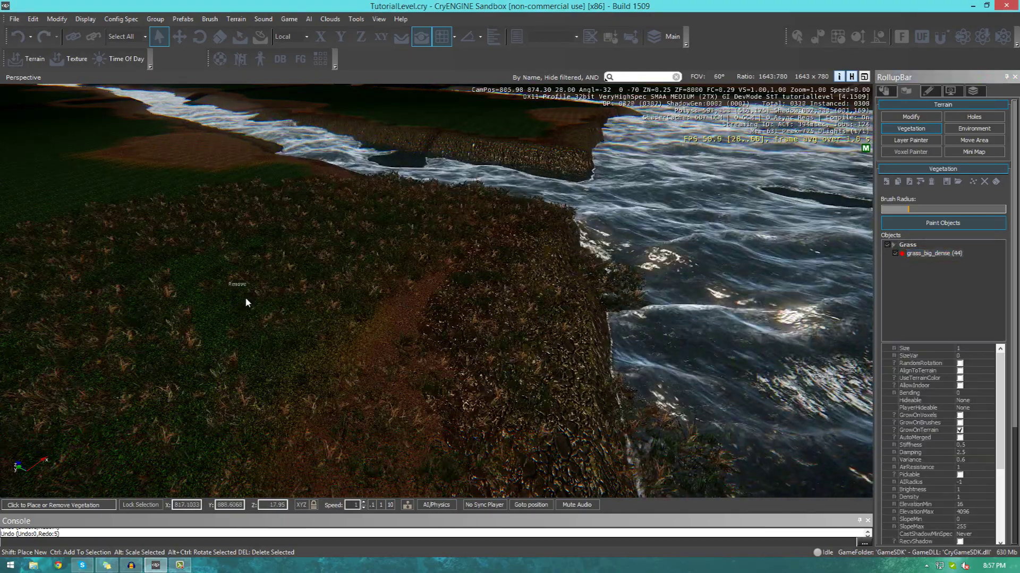
right_drag(344, 293, 349, 301)
key(s)
key(a)
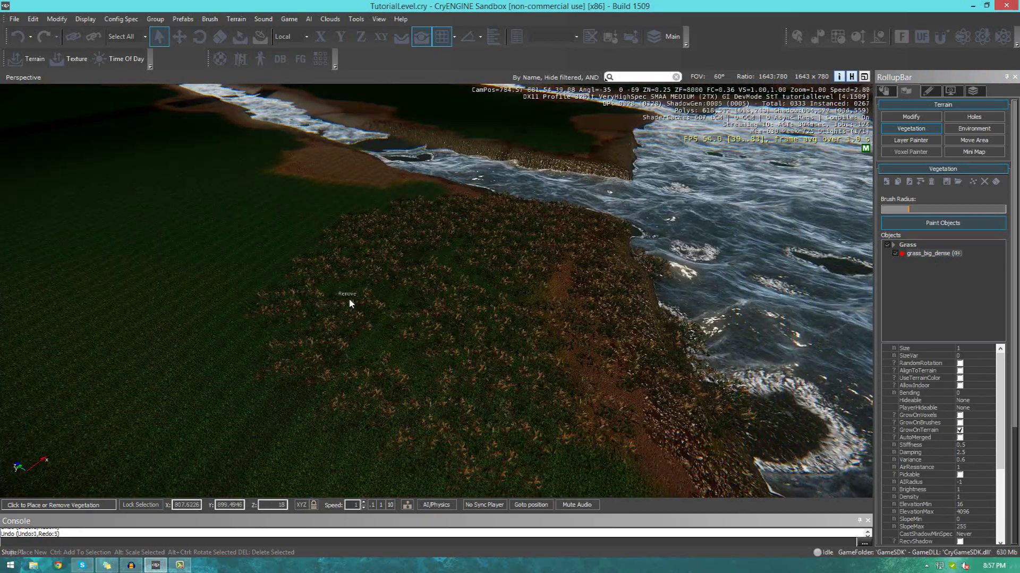
click(349, 303)
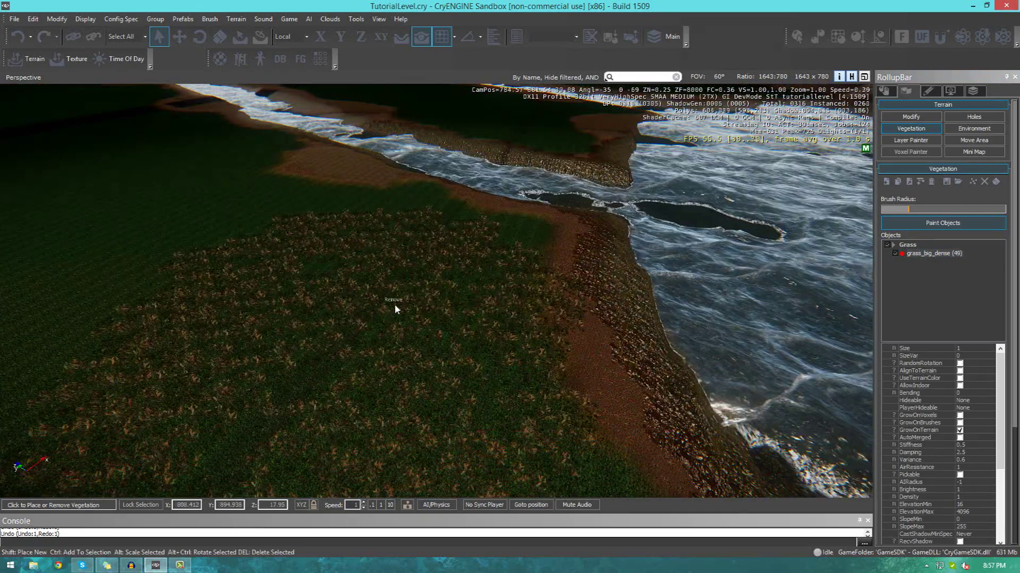
shift+click(394, 305)
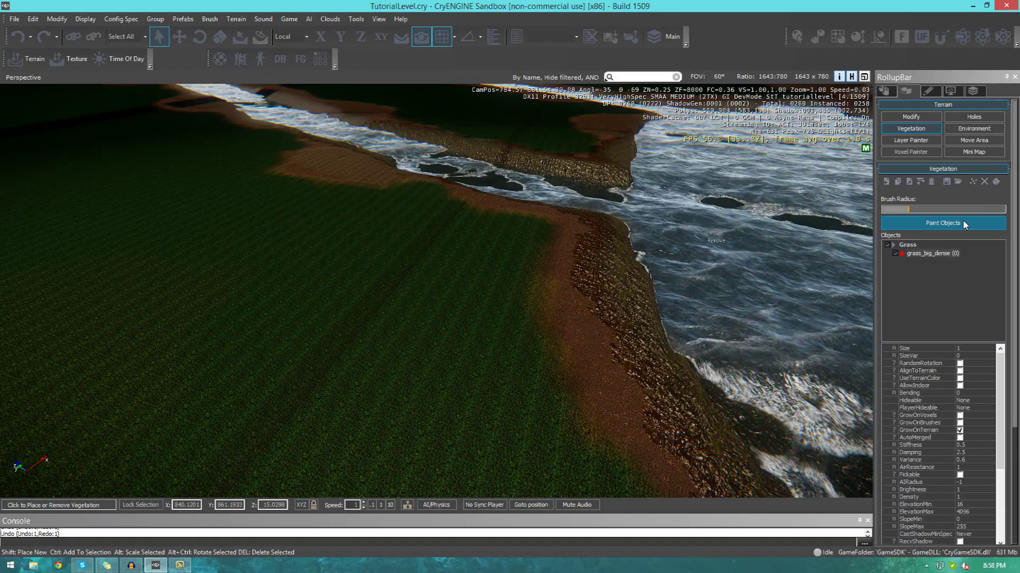
Turn off Paint Objects and place a single grass_big_dense instance on the green ground beside the river
click(965, 223)
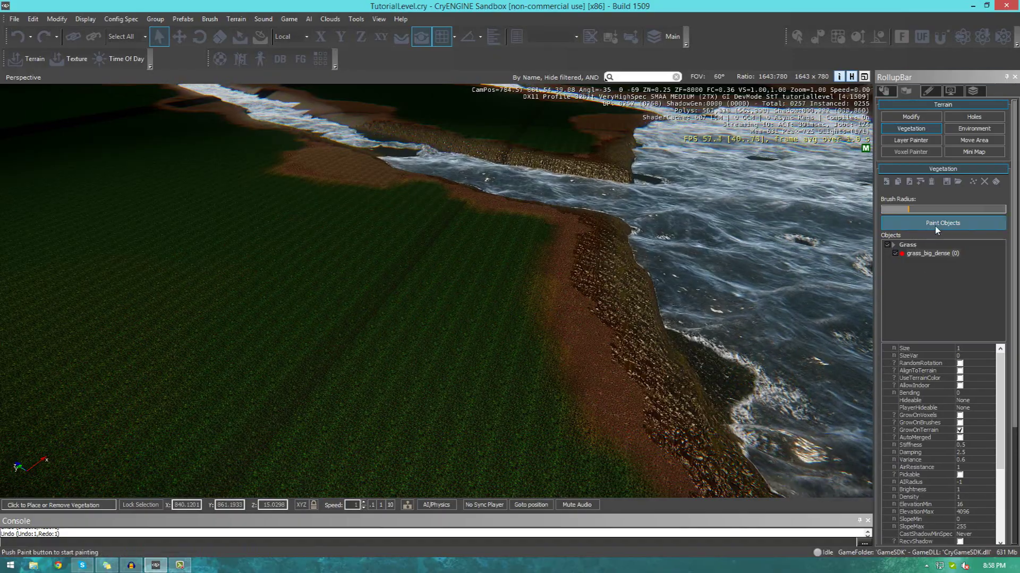
mouse_move(536, 285)
right_down()
mouse_move(478, 285)
mouse_move(465, 254)
mouse_move(590, 250)
right_up()
key(w)
right_drag(415, 272, 430, 302)
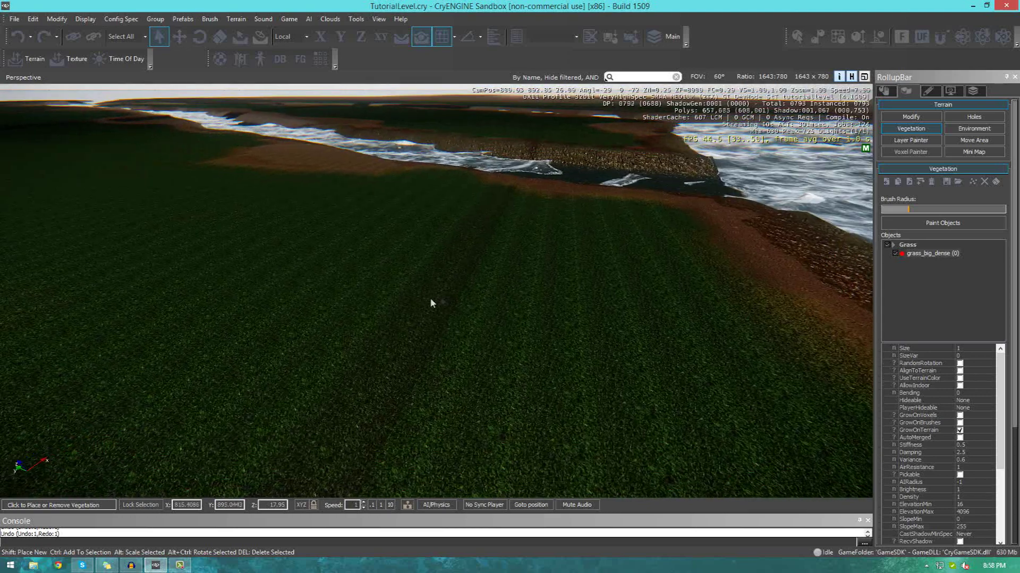
click(404, 310)
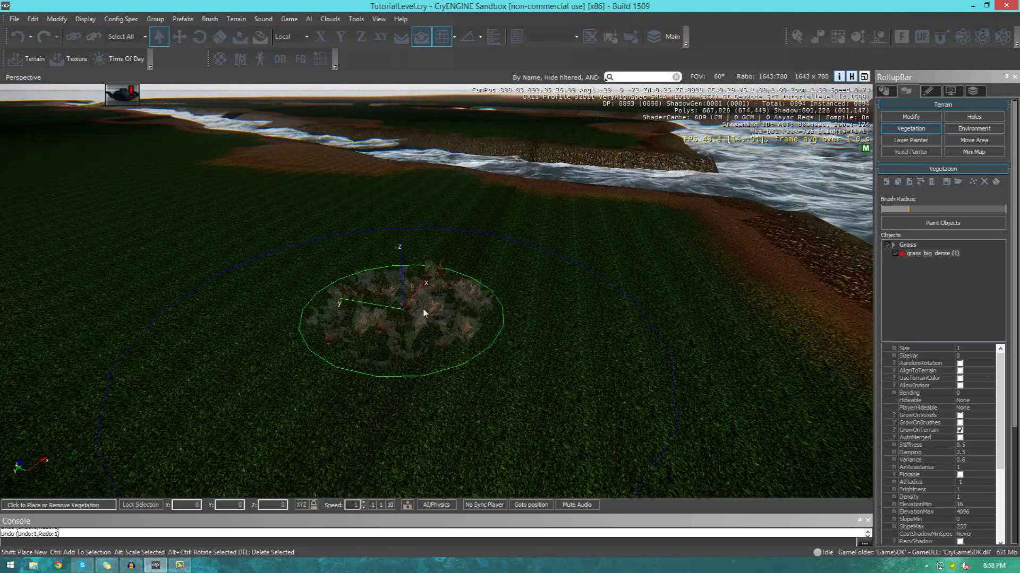
right_drag(558, 294, 580, 299)
key(w)
key(s)
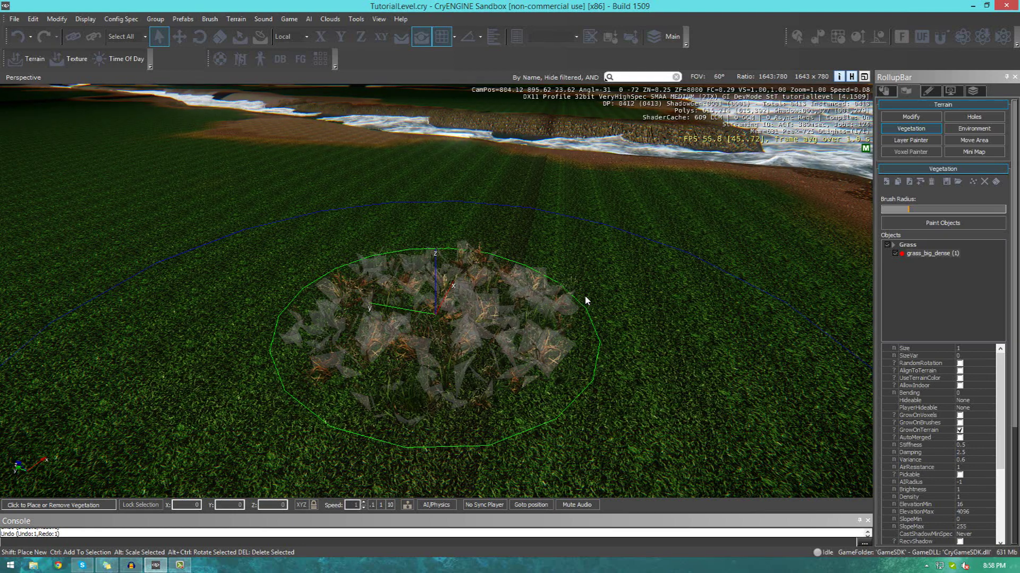
Place individual grass_big_dense instances close together across the rocky tip of the riverbank
key(w)
key(d)
right_drag(615, 292, 414, 369)
key(s)
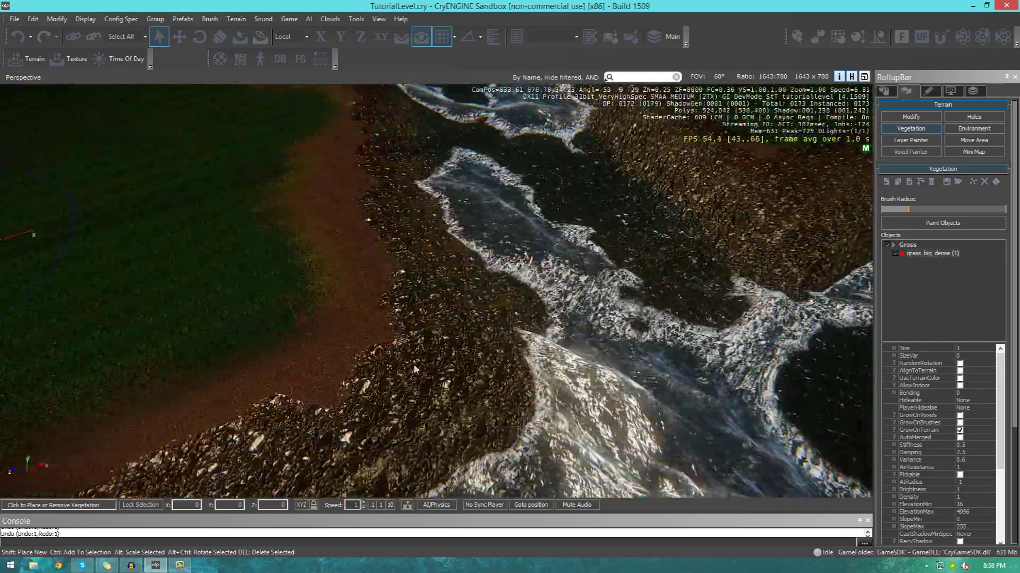
shift+click(502, 356)
shift+click(348, 396)
shift+click(432, 429)
shift+click(359, 305)
shift+click(454, 316)
shift+click(500, 398)
shift+click(452, 377)
shift+click(339, 414)
shift+click(443, 290)
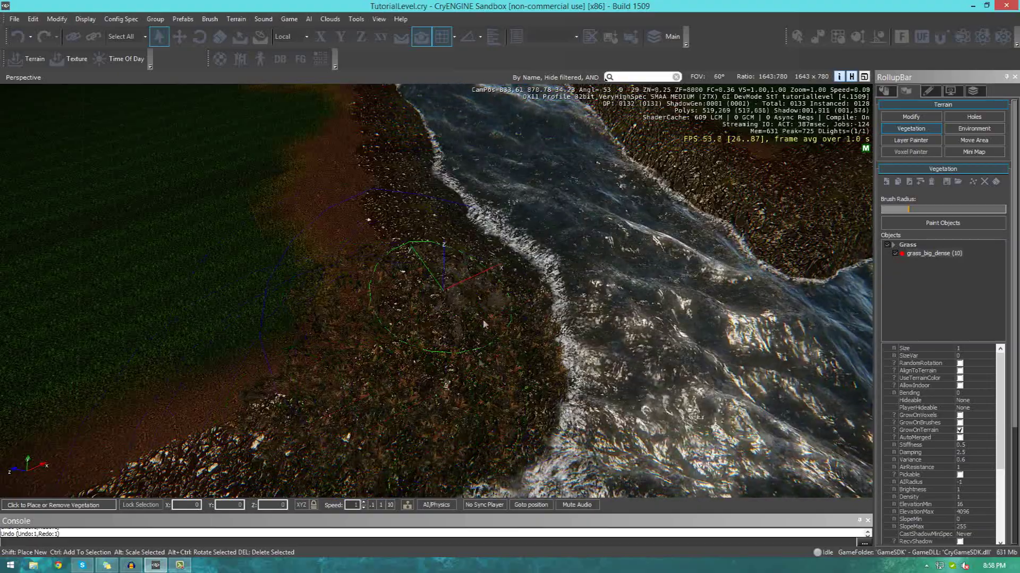
shift+click(242, 334)
shift+click(319, 259)
shift+click(406, 307)
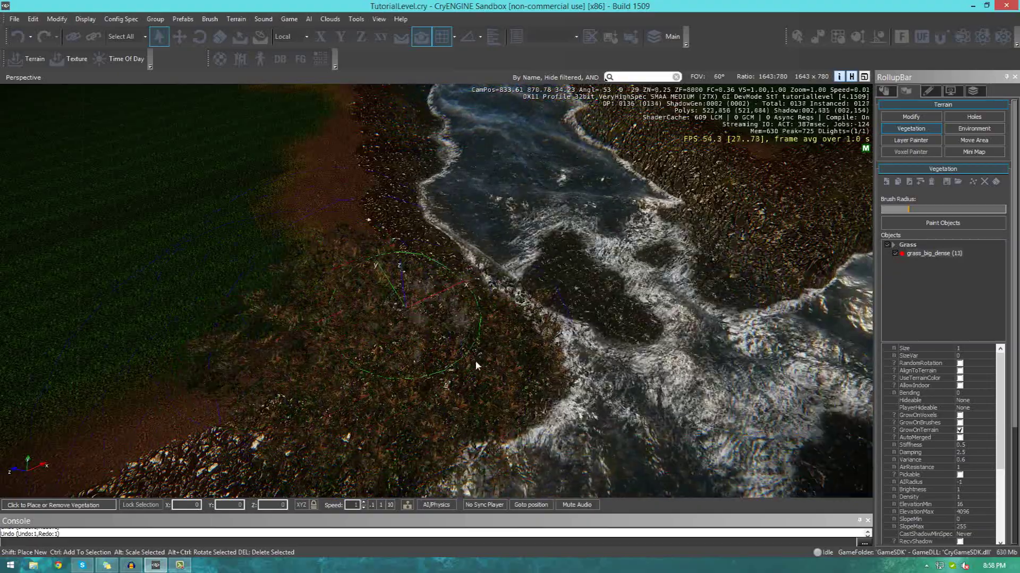
click(476, 363)
Undo all individually placed grass instances and the addition of grass_big_dense to the Grass category
mouse_move(457, 355)
right_down()
mouse_move(658, 340)
mouse_move(457, 356)
right_up()
key(a)
key(s)
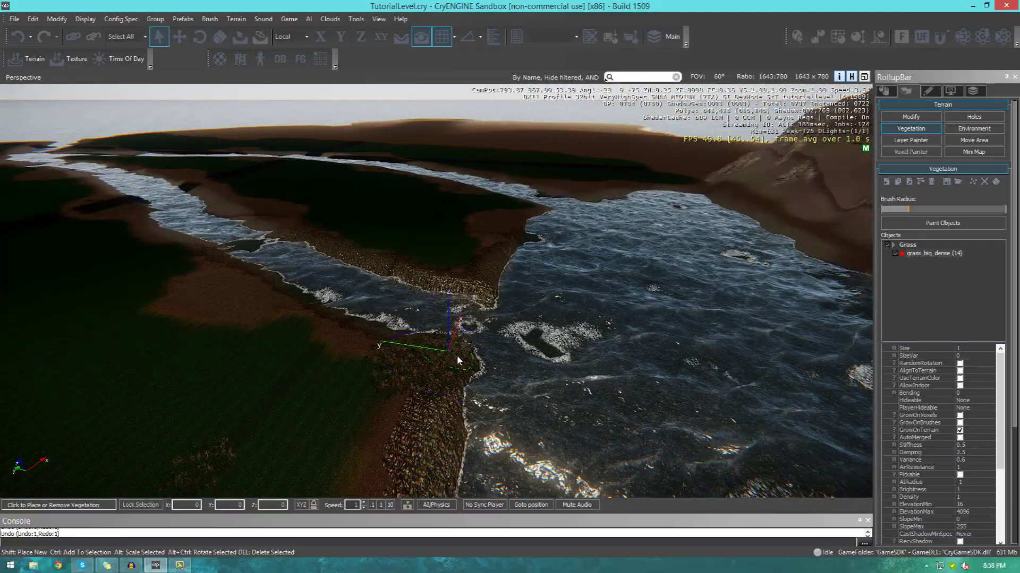
key(ctrl+z)
key(ctrl+z)
key(ctrl+z)
key(ctrl+z)
key(ctrl+z)
key(ctrl+z)
key(ctrl+z)
key(ctrl+z)
key(ctrl+z)
key(ctrl+z)
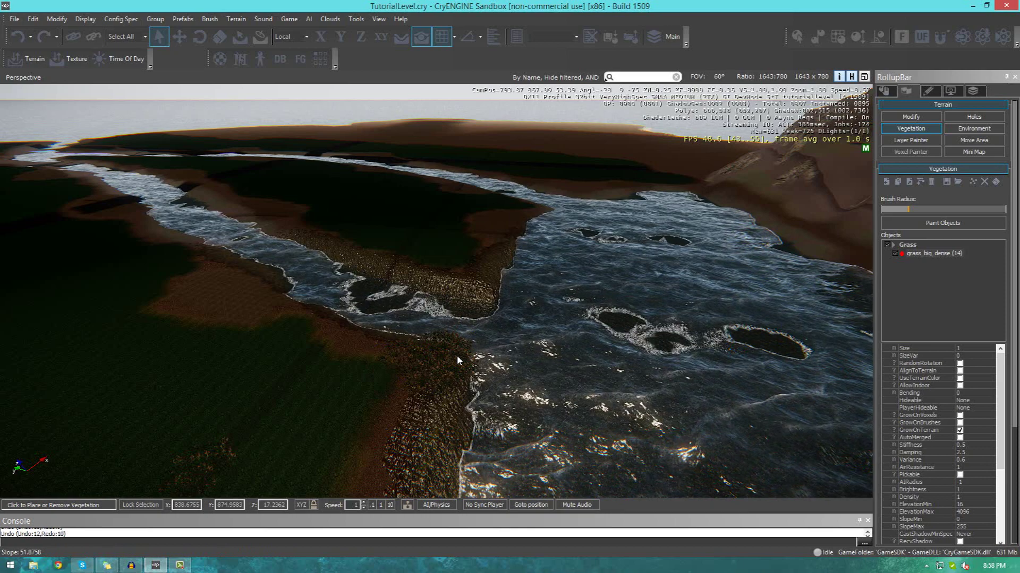
key(ctrl+z)
key(ctrl+z)
key(ctrl+z)
key(ctrl+z)
key(ctrl+z)
key(ctrl+z)
key(ctrl+z)
key(ctrl+z)
key(ctrl+z)
key(ctrl+z)
key(ctrl+z)
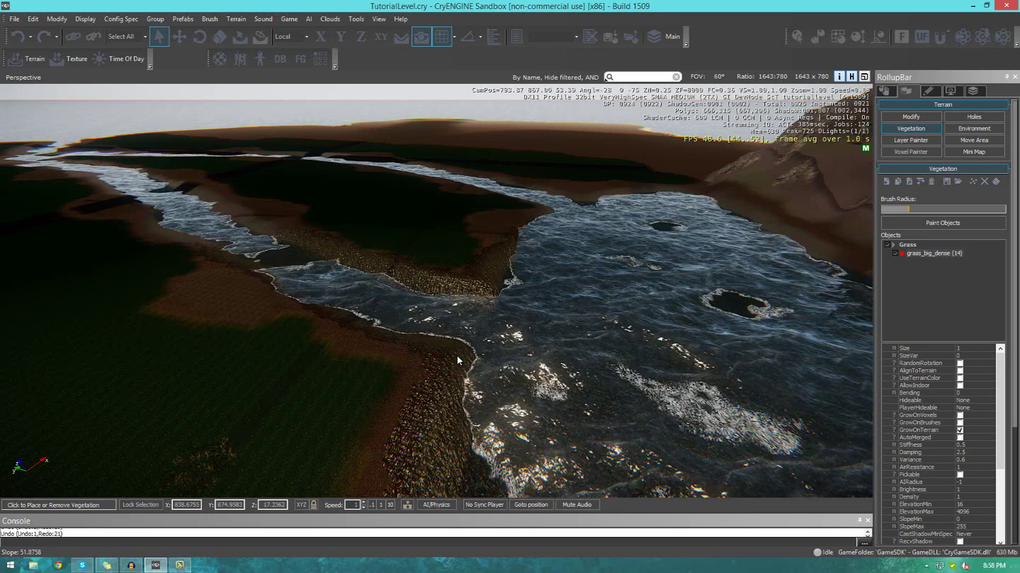
key(ctrl+z)
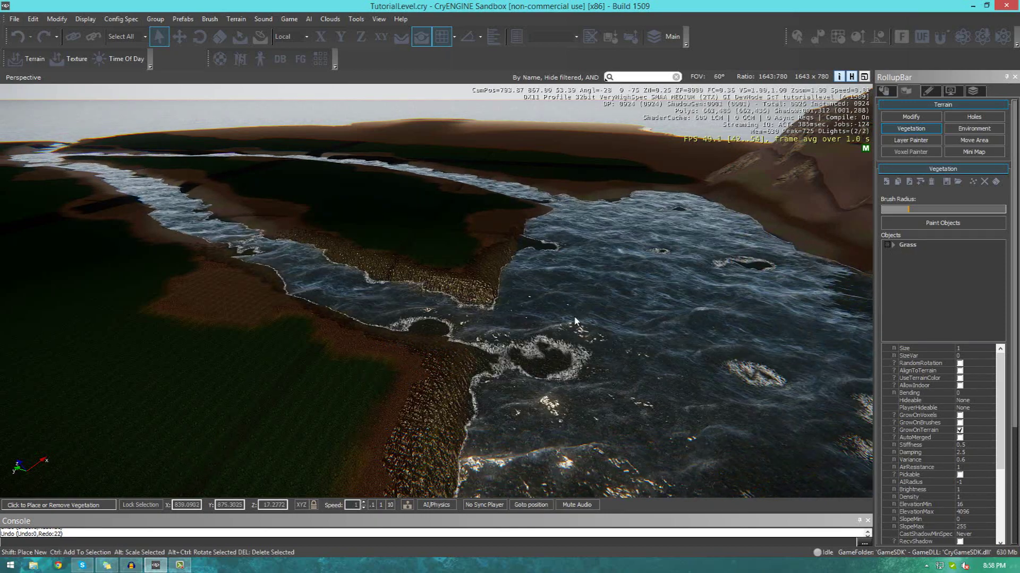
Add grass_big_dense.cgf to the Grass category once more, with Paint Objects off, and select it to show its properties
click(907, 245)
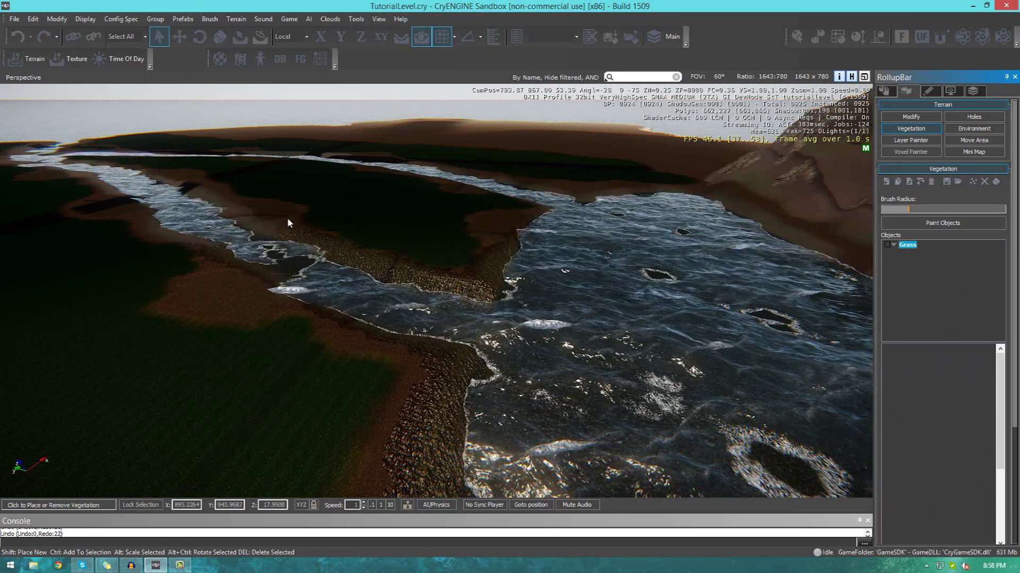
click(924, 223)
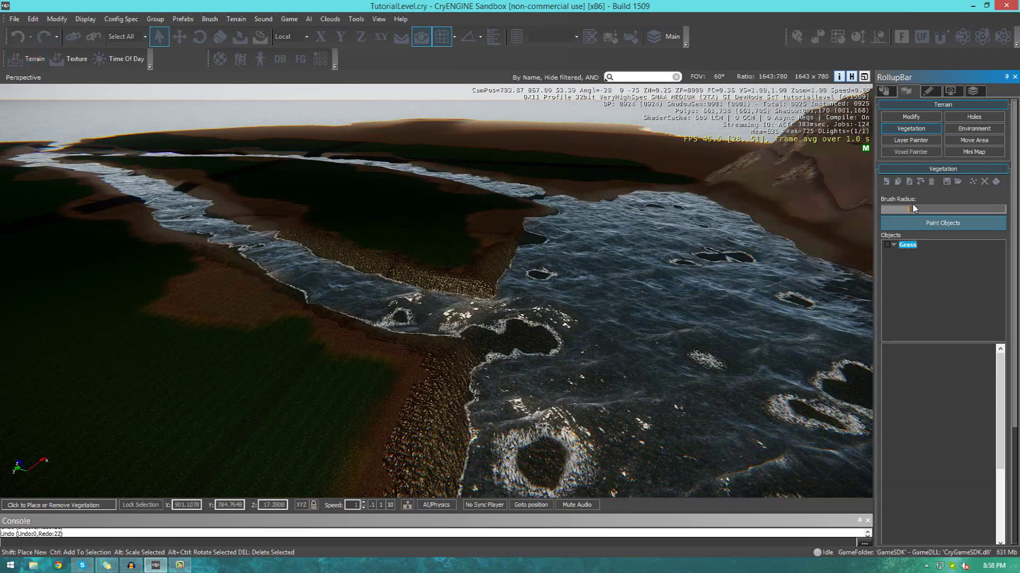
click(890, 181)
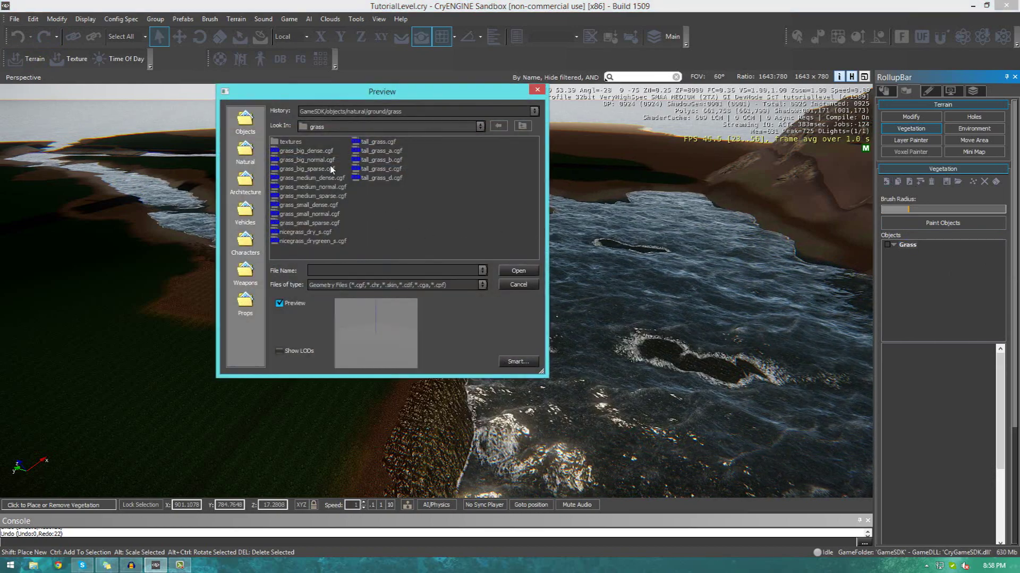
double_click(312, 152)
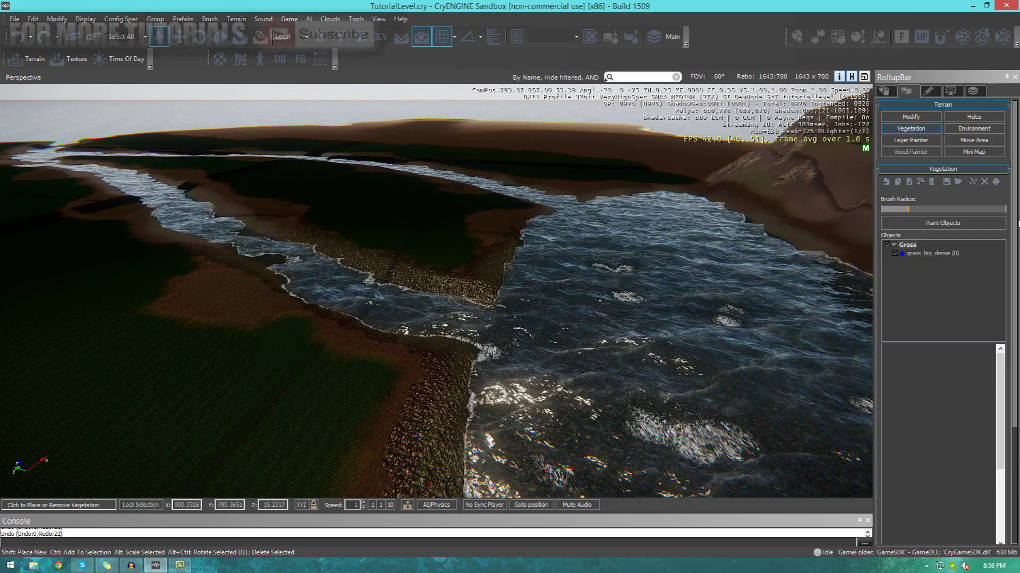
click(933, 255)
Examine the green ground along the river from several angles and the Size property of grass_big_dense
mouse_move(712, 303)
right_down()
mouse_move(494, 303)
mouse_move(709, 297)
right_up()
key(a)
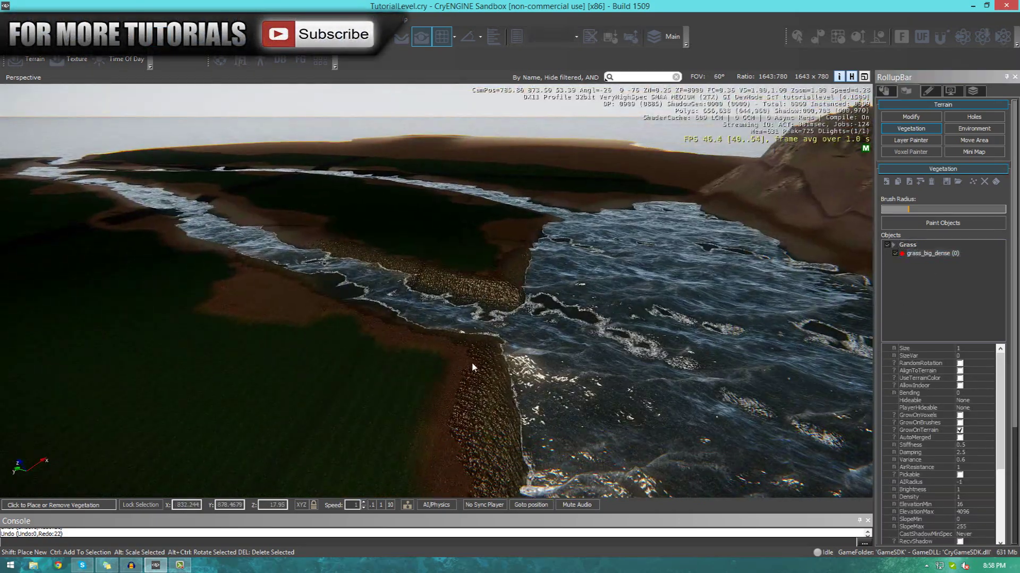
right_drag(472, 367, 366, 370)
key(w)
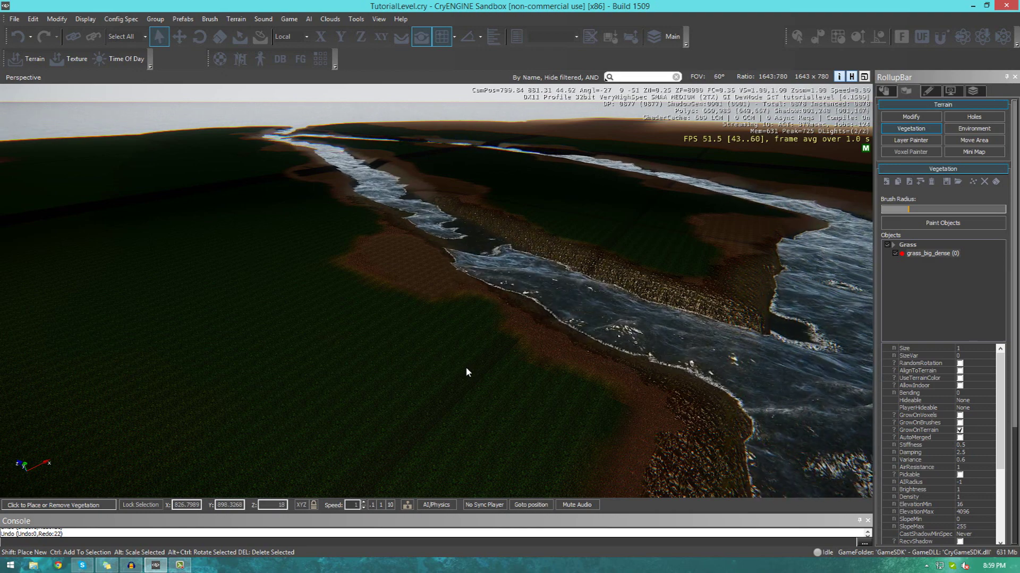
key(w)
key(a)
right_drag(451, 322, 700, 278)
right_drag(611, 292, 437, 326)
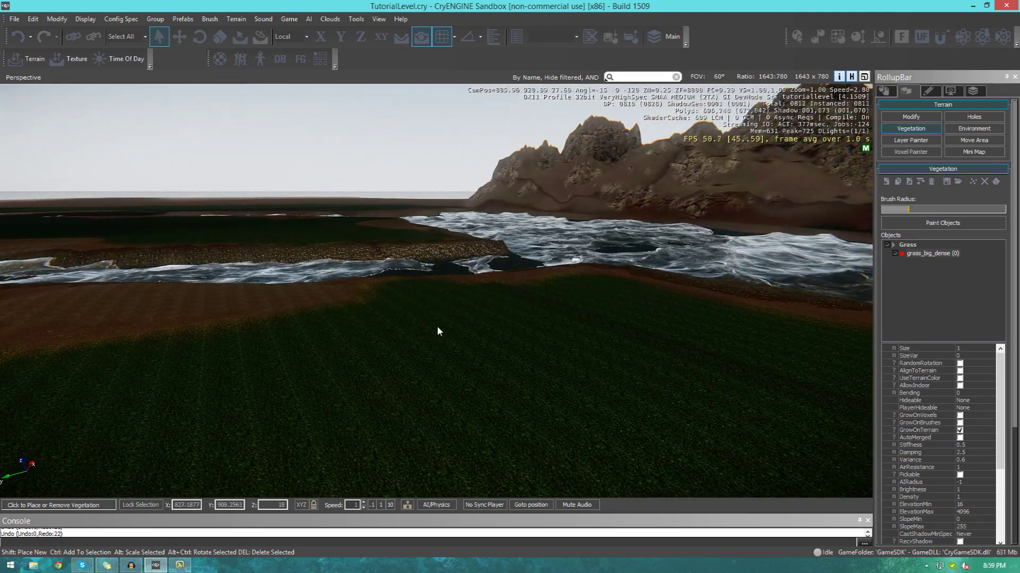
click(974, 348)
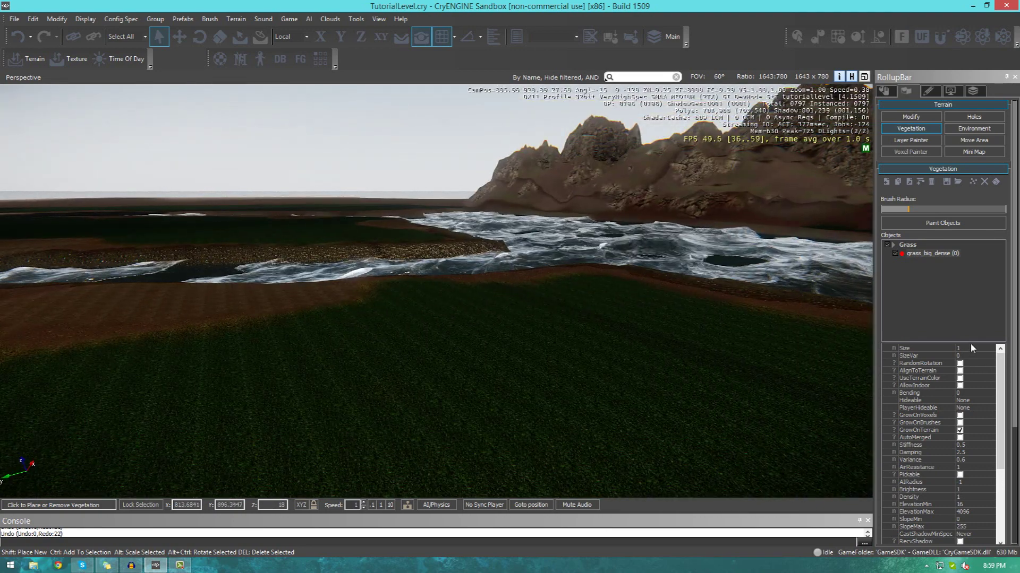
right_drag(766, 375, 505, 397)
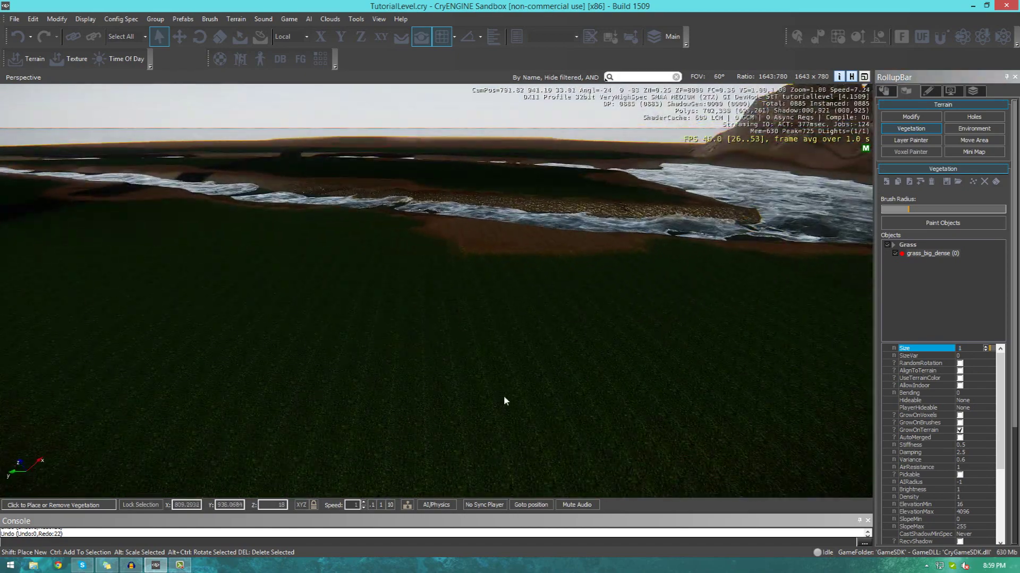
Enable Paint Objects, paint grass_big_dense over the green ground facing the mountains, and erase the patch after viewing it up close
click(915, 254)
click(942, 223)
mouse_move(740, 303)
mouse_down()
mouse_move(495, 379)
mouse_move(266, 353)
mouse_up()
key(w)
right_drag(466, 338, 450, 326)
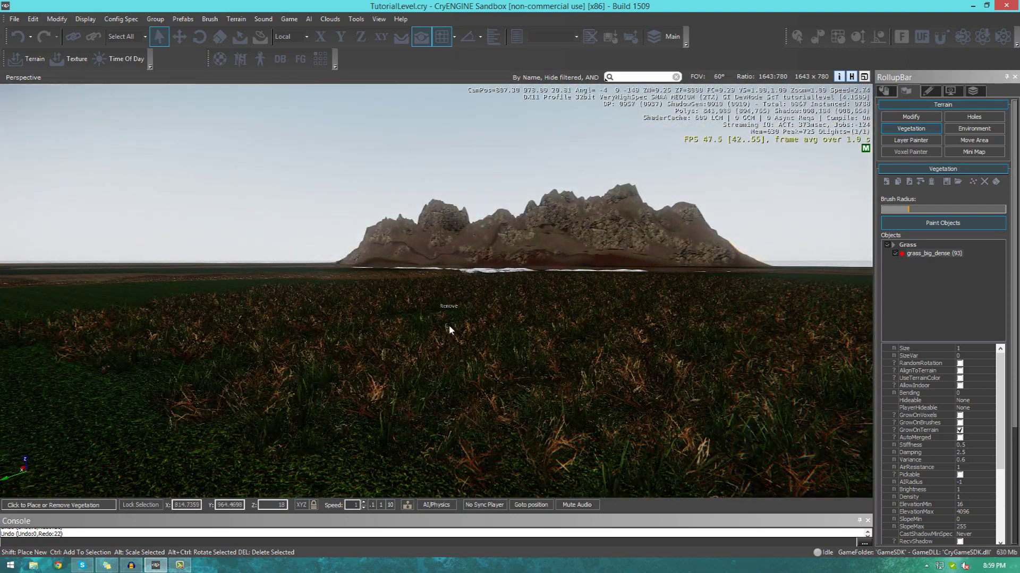
ctrl+click(449, 329)
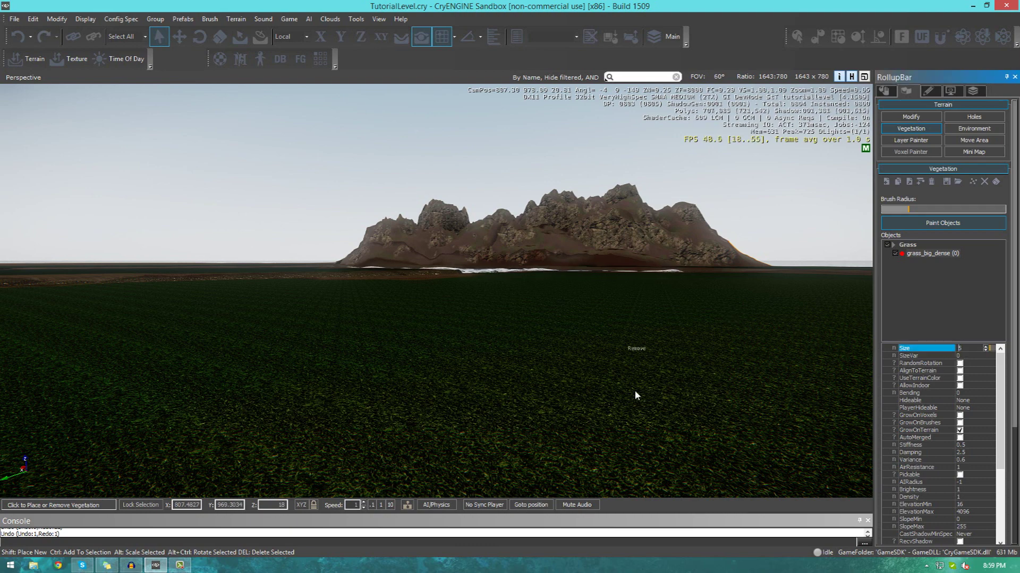
Paint grass_big_dense at Size 5 across the green ground facing the mountains and view the patch up close
mouse_move(622, 392)
mouse_down()
mouse_move(470, 413)
mouse_move(347, 396)
mouse_up()
right_drag(406, 386, 416, 388)
key(s)
key(a)
right_drag(417, 351, 425, 355)
mouse_move(308, 421)
mouse_down()
mouse_move(441, 380)
mouse_move(447, 366)
mouse_up()
key(s)
right_drag(448, 366, 452, 374)
mouse_move(536, 367)
mouse_down()
mouse_move(632, 357)
mouse_move(555, 317)
mouse_up()
right_drag(547, 319, 499, 333)
key(w)
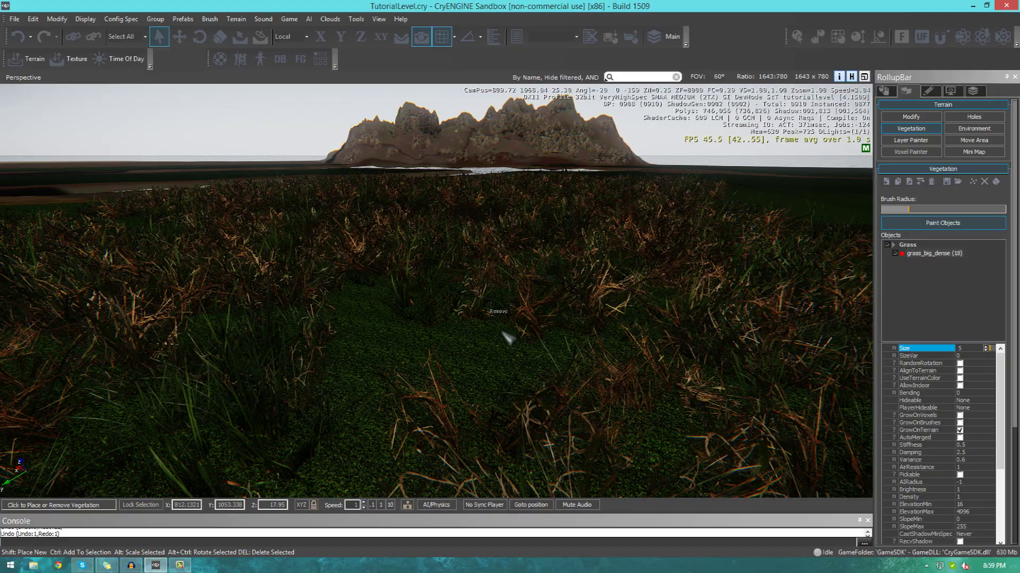
Run the level in game mode, walk through the painted grass toward the mountains, and return to editing
key(ctrl+g)
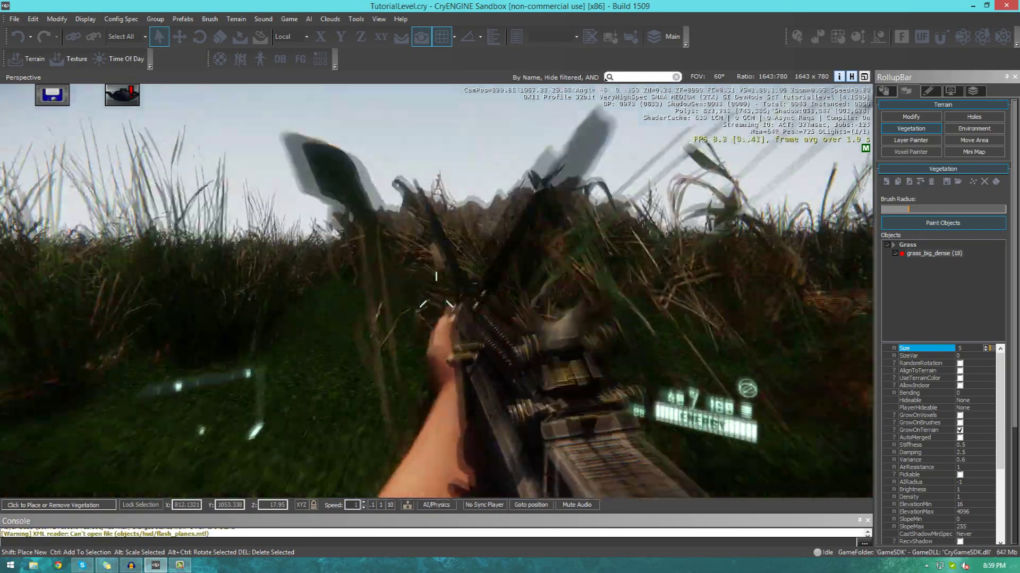
key(w)
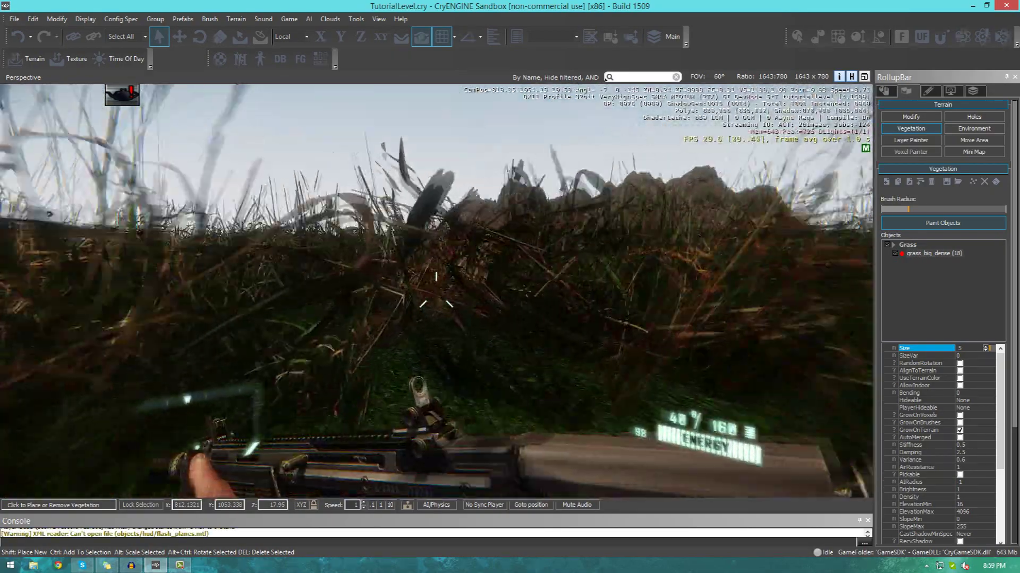
key(w)
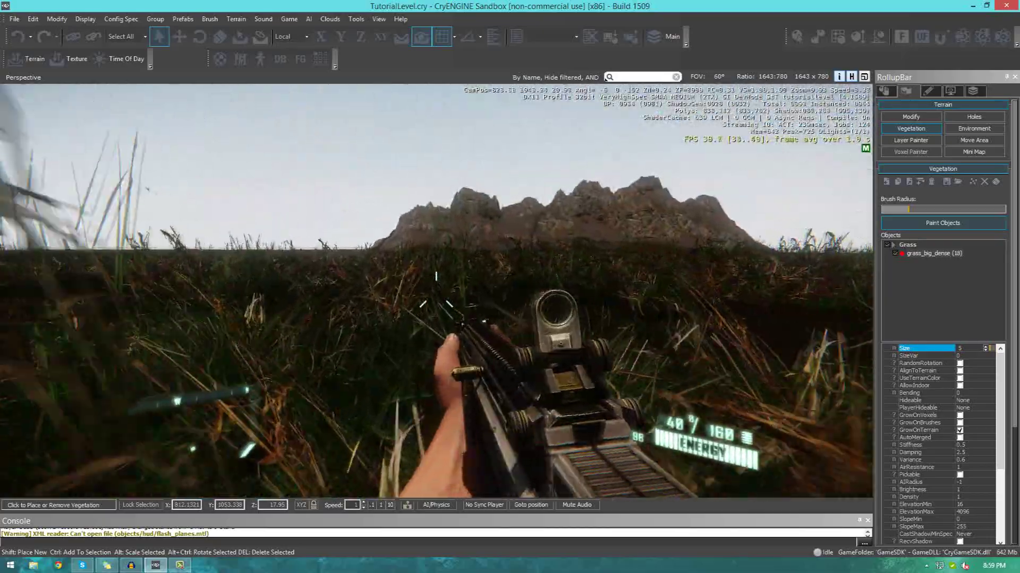
key(w)
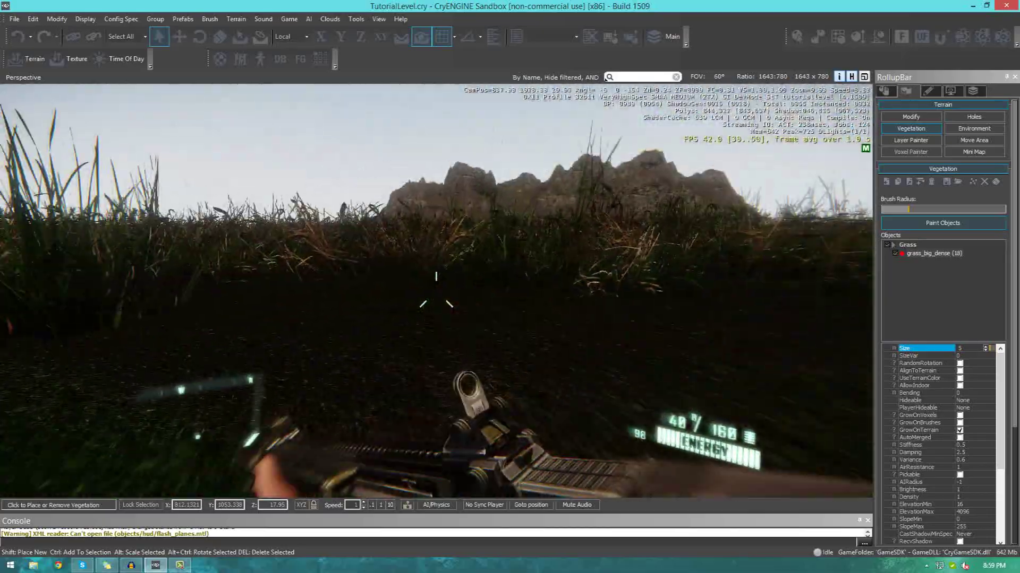
key(w)
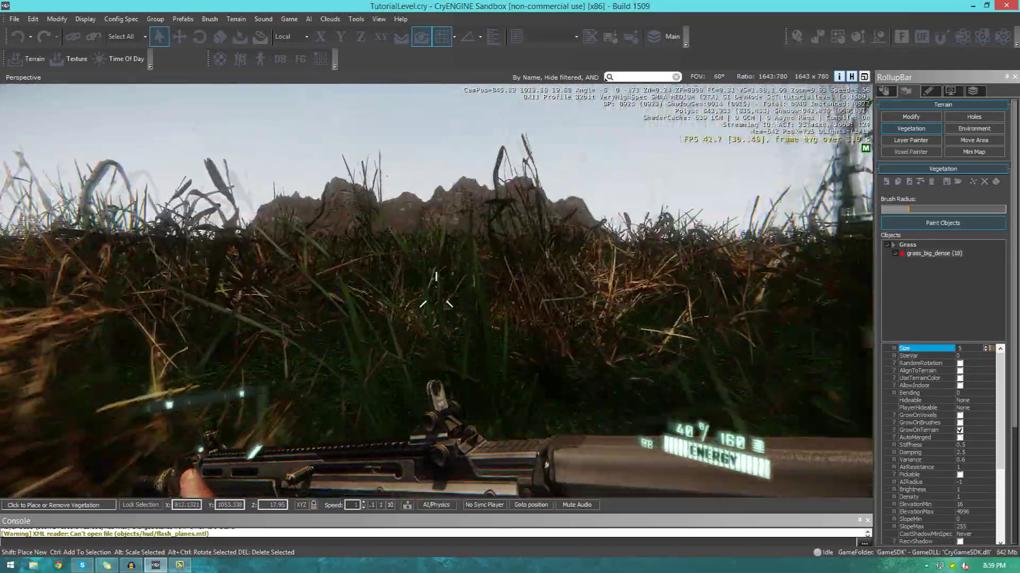
key(Escape)
Undo the grass painted at Size 5
right_drag(524, 329, 508, 344)
key(s)
key(ctrl+z)
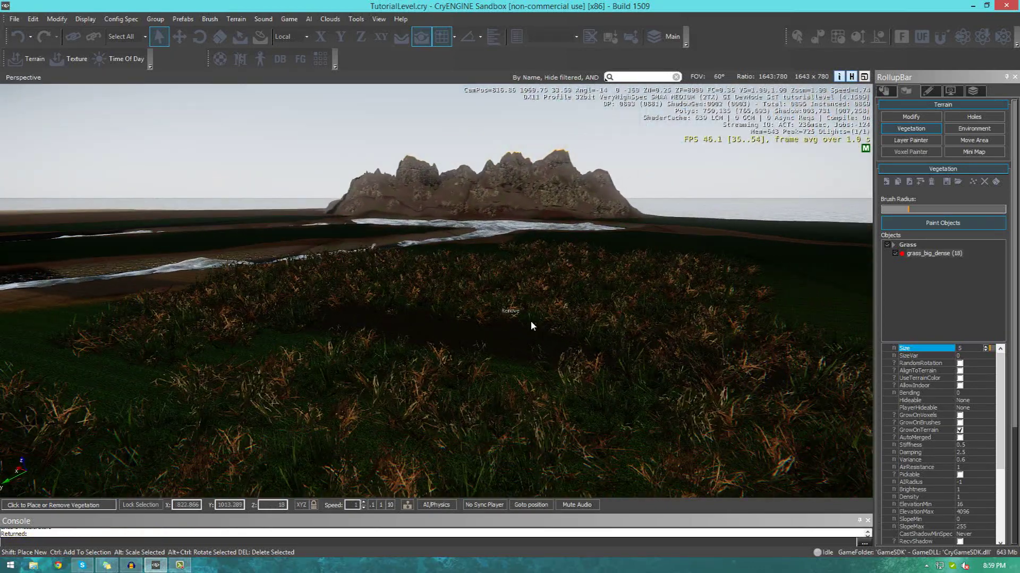
key(ctrl+z)
key(ctrl+z)
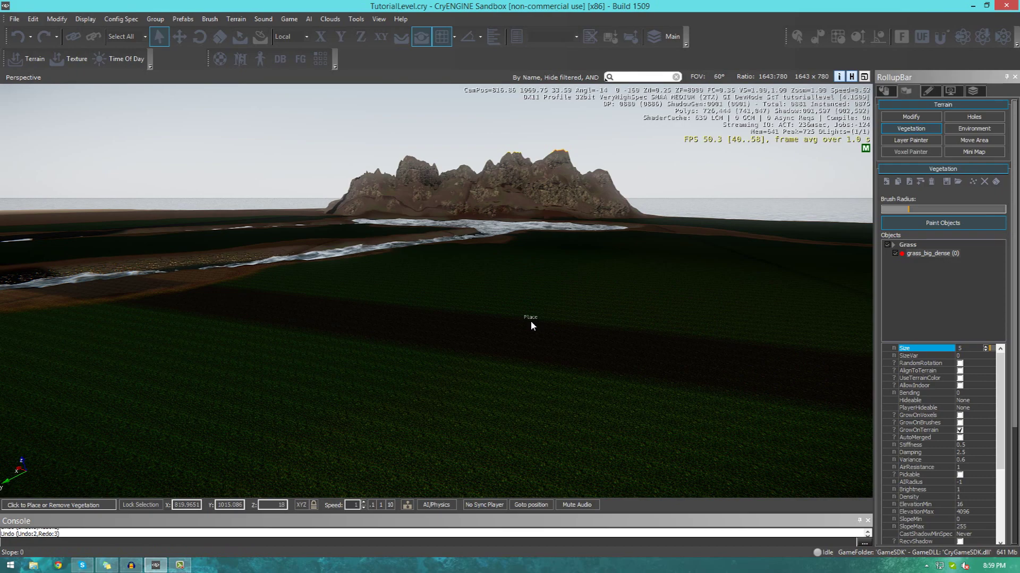
Set the Size of grass_big_dense to 2 and its SizeVar to 3
key(w)
right_drag(646, 320, 603, 303)
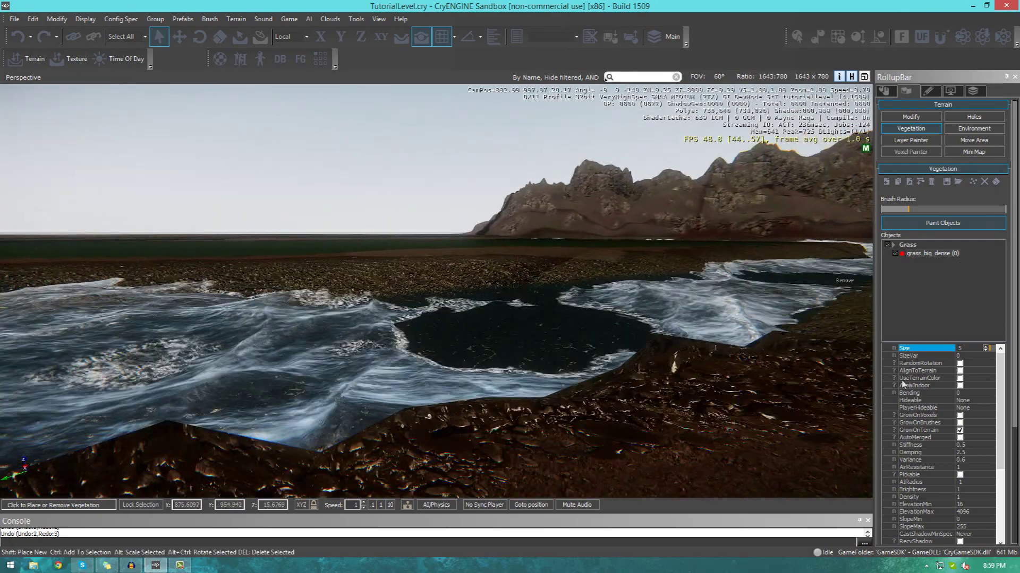
click(922, 358)
mouse_move(543, 310)
right_down()
mouse_move(637, 308)
mouse_move(632, 334)
mouse_move(608, 337)
mouse_move(569, 319)
mouse_move(526, 320)
right_up()
key(d)
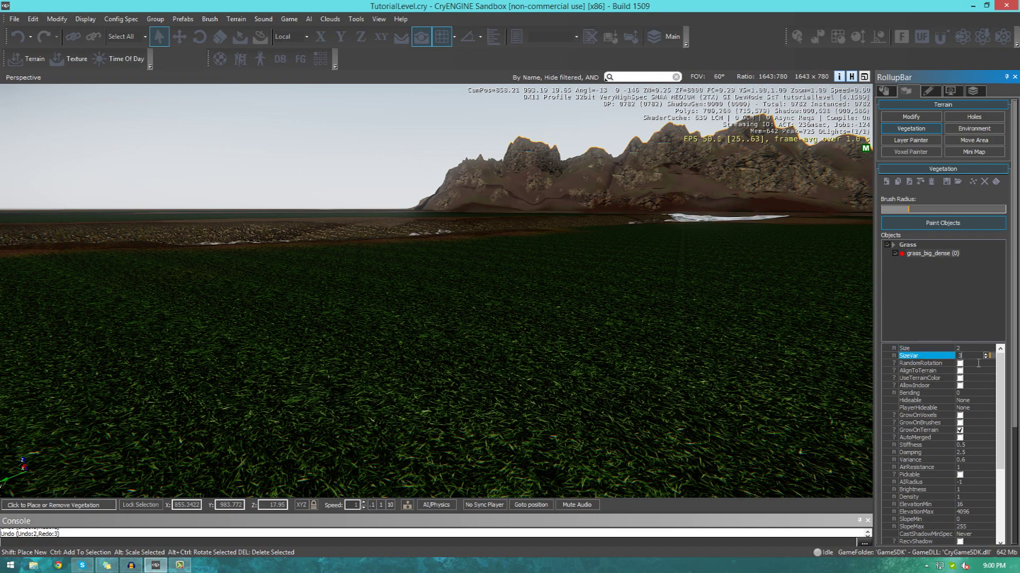
Paint grass_big_dense over the green ground by the river and inspect the height variation from the side
mouse_move(575, 347)
mouse_down()
mouse_move(570, 365)
mouse_move(497, 382)
mouse_up()
key(s)
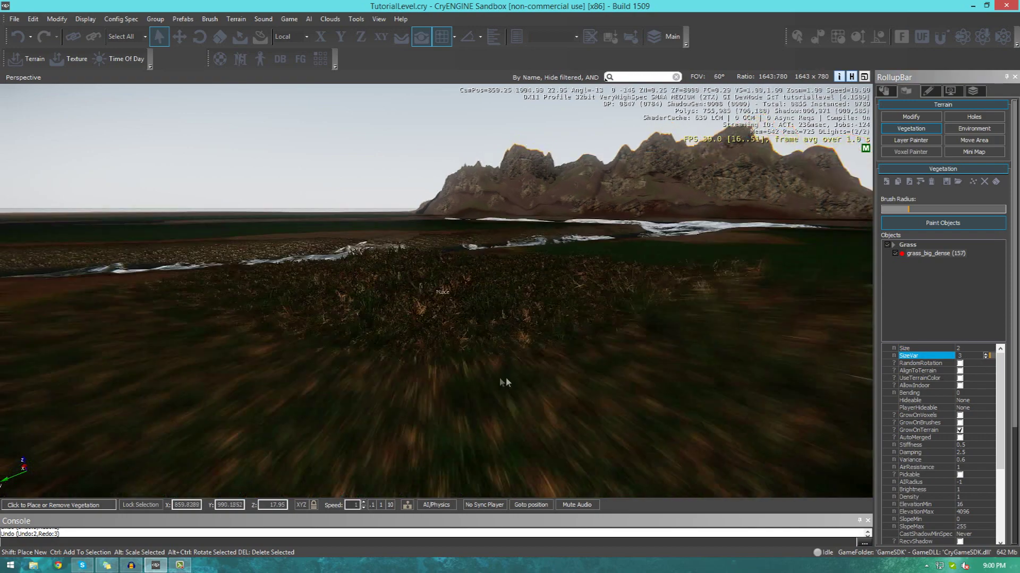
key(w)
mouse_move(594, 384)
right_down()
mouse_move(504, 333)
mouse_move(680, 331)
mouse_move(646, 337)
right_up()
key(s)
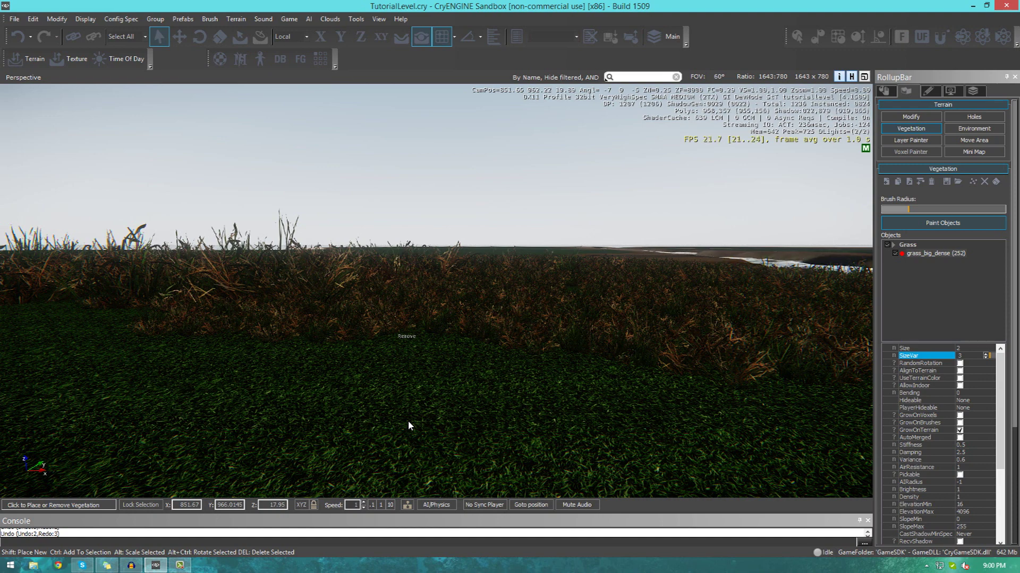
Undo the grass painted with the size variation and enable AlignToTerrain for grass_big_dense
key(ctrl+z)
key(ctrl+z)
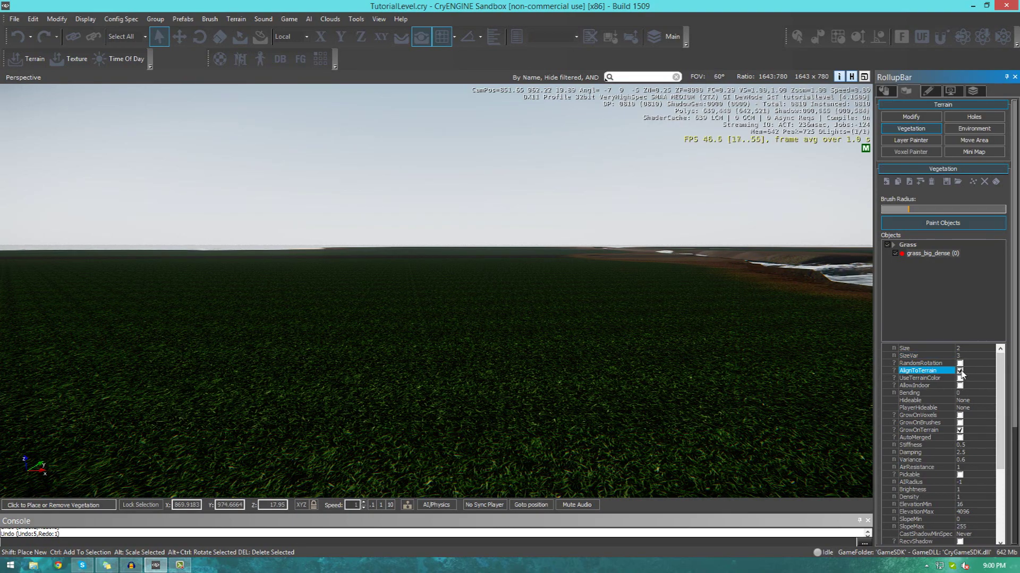
Paint terrain-aligned grass_big_dense along the sloping riverbank and view it from over the water
key(w)
right_drag(351, 369, 502, 389)
key(s)
mouse_move(749, 282)
mouse_down()
mouse_move(754, 295)
mouse_move(649, 317)
mouse_move(417, 392)
mouse_up()
mouse_move(417, 392)
right_down()
mouse_move(372, 406)
mouse_move(420, 397)
mouse_move(398, 394)
right_up()
key(d)
key(a)
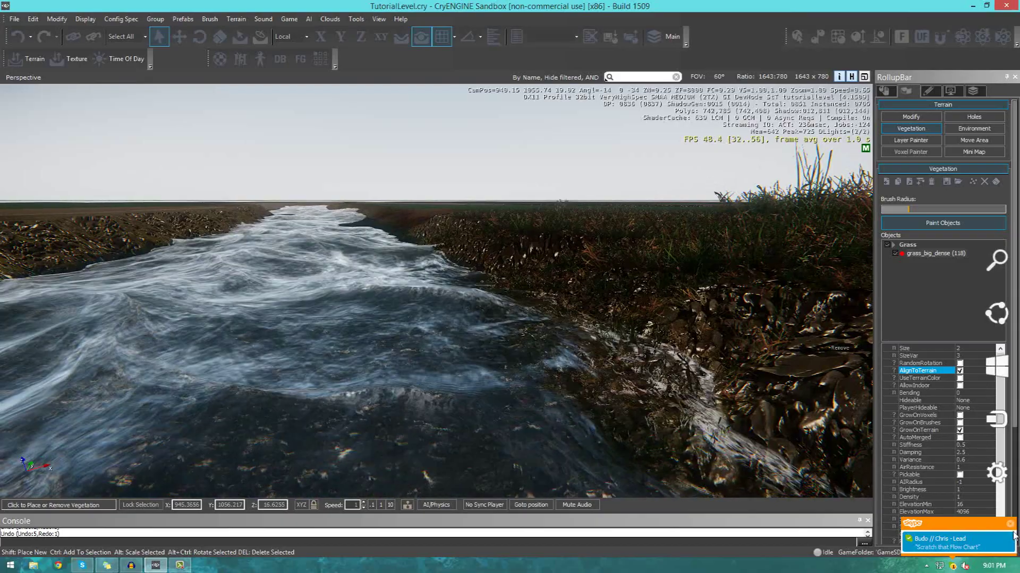
Paint more grass_big_dense farther along the river, inspect it, and undo these strokes
right_drag(594, 324, 544, 281)
key(w)
drag(587, 354, 575, 382)
drag(240, 377, 340, 393)
key(s)
mouse_move(340, 393)
right_down()
mouse_move(358, 415)
mouse_move(366, 406)
right_up()
key(a)
key(ctrl+z)
key(ctrl+z)
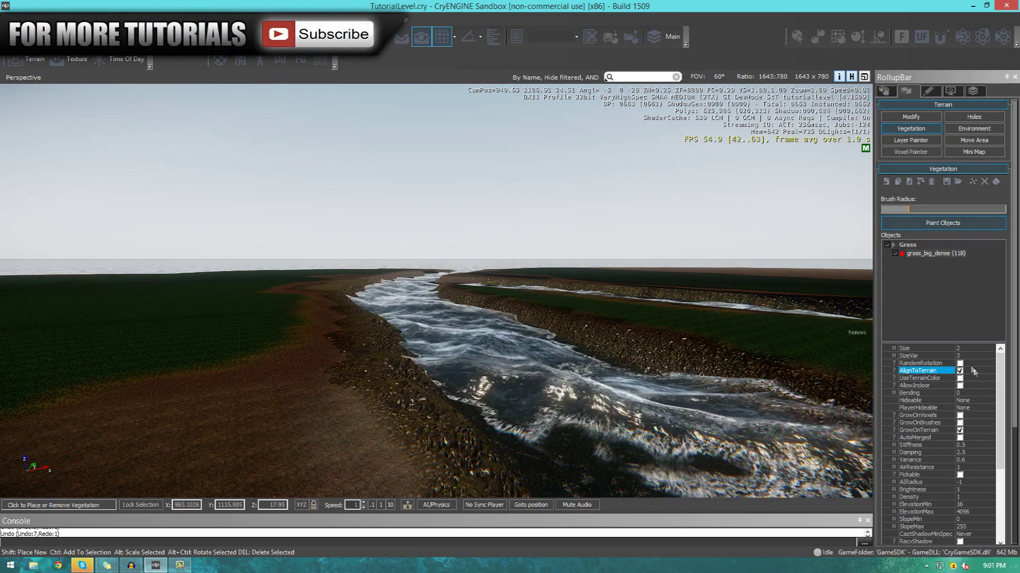
Set both Size and SizeVar of grass_big_dense to 1
click(969, 349)
text(1)
click(971, 357)
text(1)
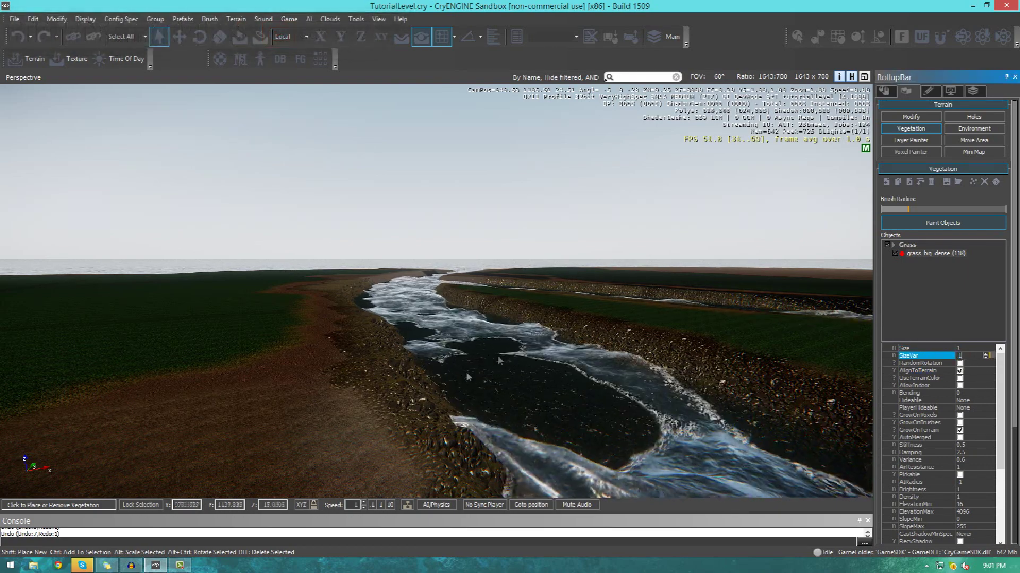
Paint grass_big_dense on the stony riverbank beside the brown ground, view it up close, and remove that patch
click(336, 426)
key(w)
right_drag(372, 422, 340, 433)
key(s)
right_drag(405, 433, 420, 421)
key(w)
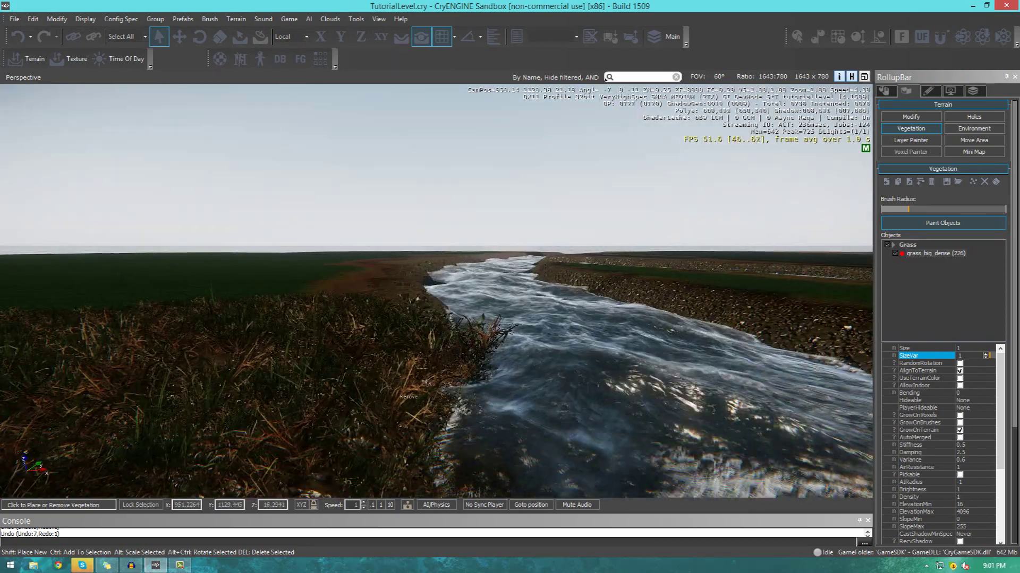
ctrl+click(412, 428)
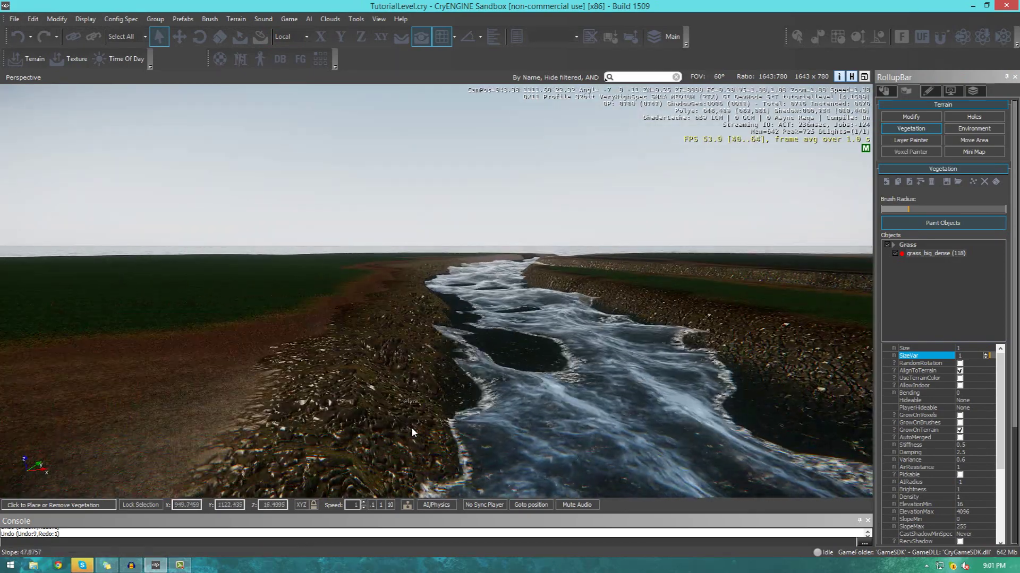
Set the Bending of grass_big_dense to 15
right_drag(412, 428, 417, 400)
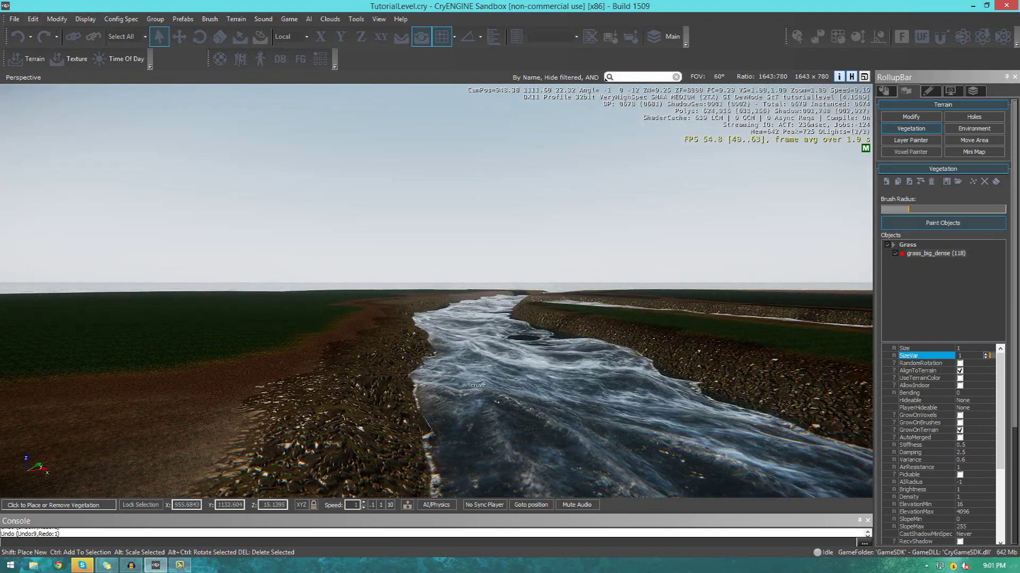
key(w)
mouse_move(679, 340)
right_down()
mouse_move(635, 336)
mouse_move(691, 341)
mouse_move(655, 340)
mouse_move(680, 339)
right_up()
key(w)
key(w)
click(958, 394)
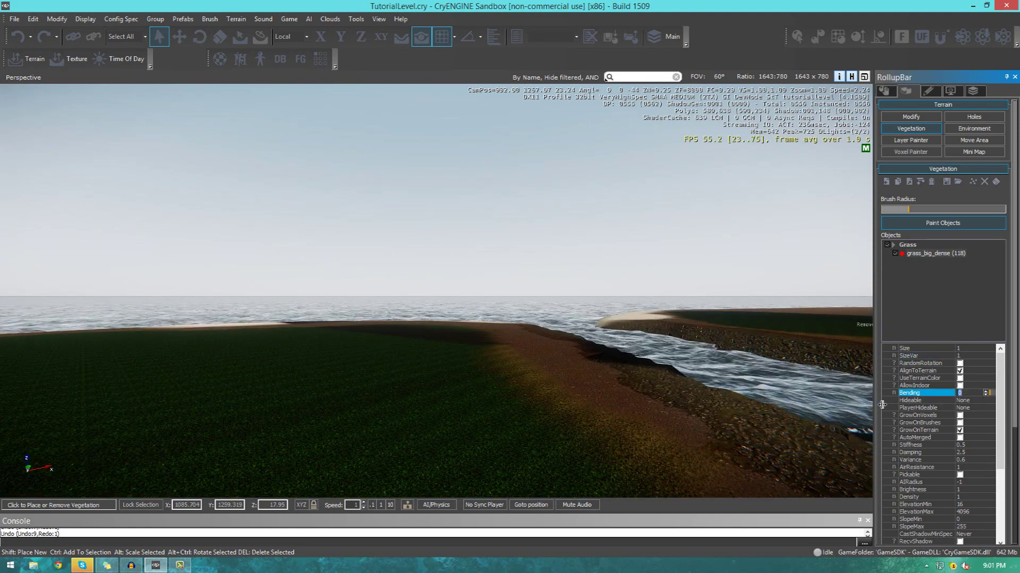
text(15)
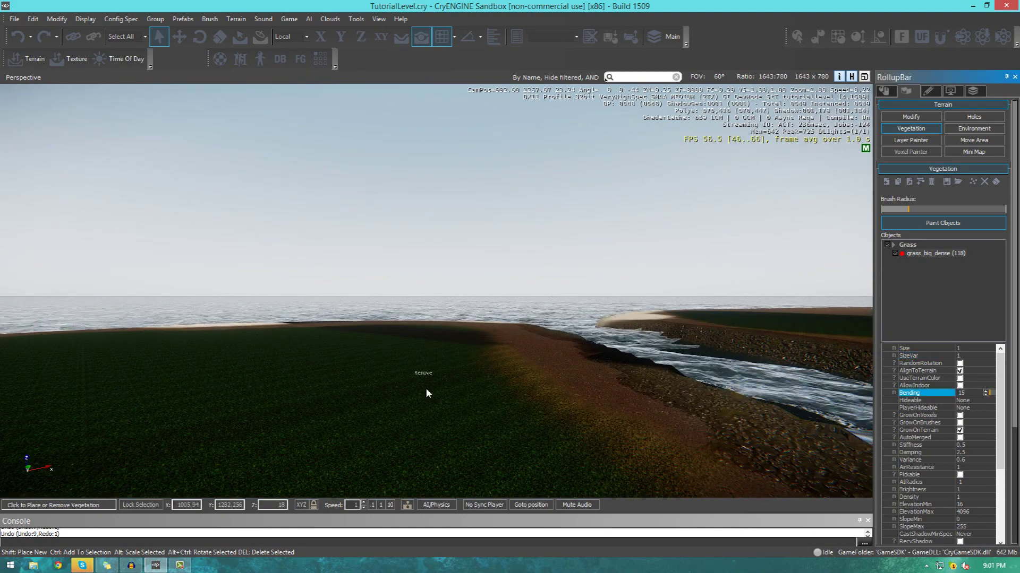
Paint grass_big_dense over the green ground near the river mouth and view it at ground level
drag(488, 422, 316, 421)
mouse_move(426, 390)
right_down()
mouse_move(732, 403)
mouse_move(682, 404)
mouse_move(750, 378)
mouse_move(435, 397)
right_up()
key(w)
key(w)
key(s)
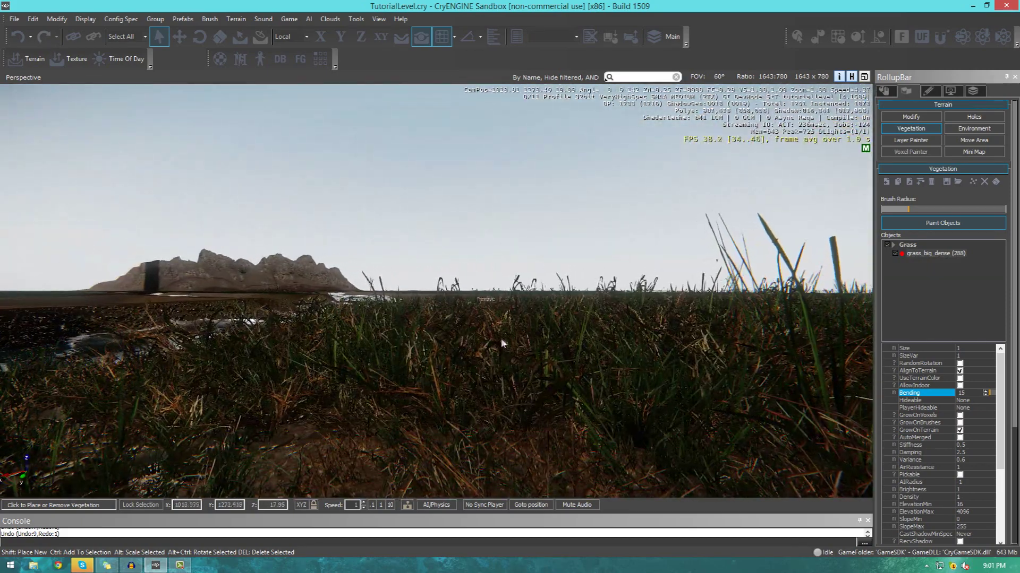
Set the Bending of grass_big_dense to 35
right_drag(797, 424, 831, 401)
click(964, 393)
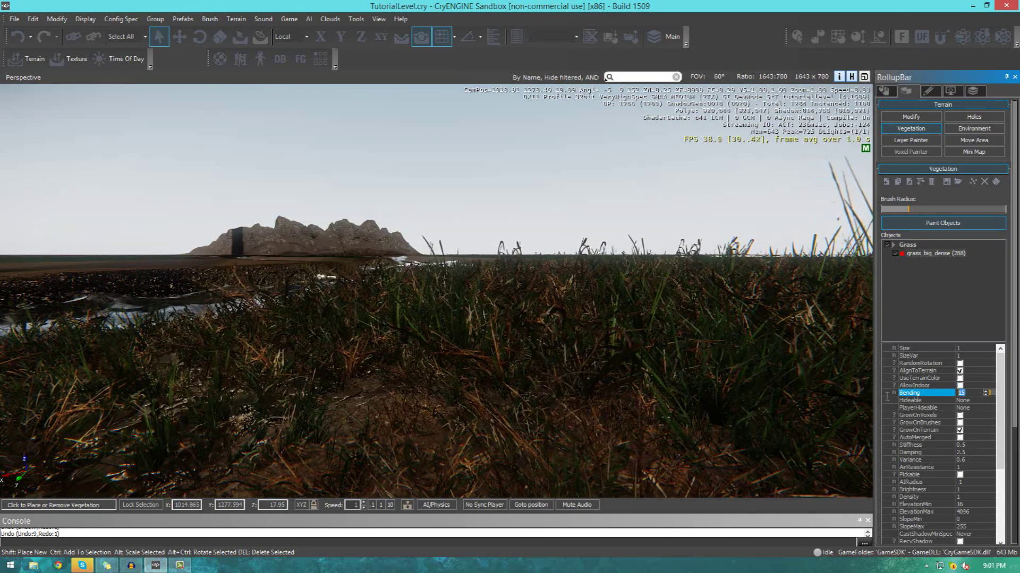
text(0)
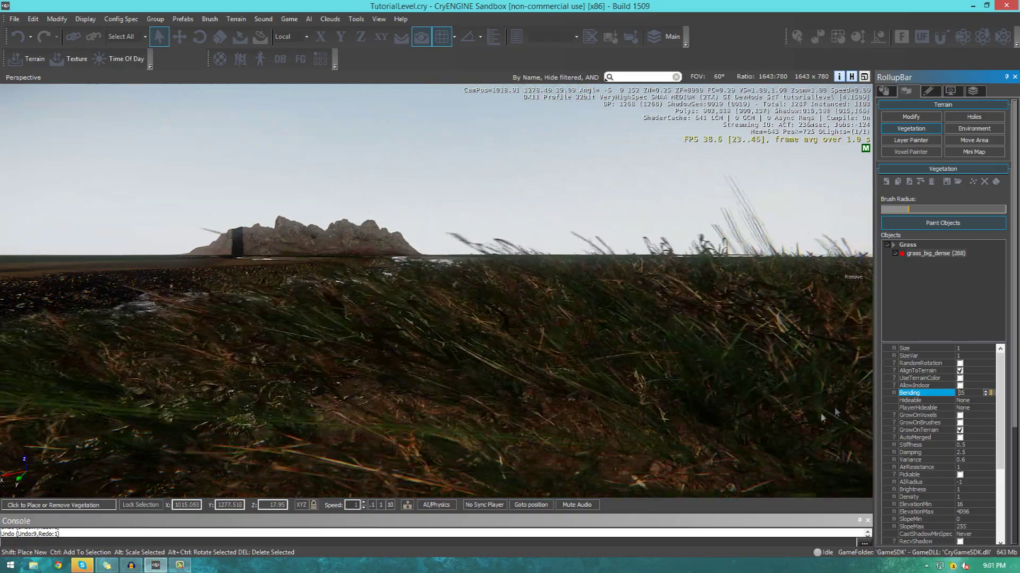
Examine the bending of the painted grass from several angles, both close up and from above
key(s)
right_drag(419, 353, 499, 352)
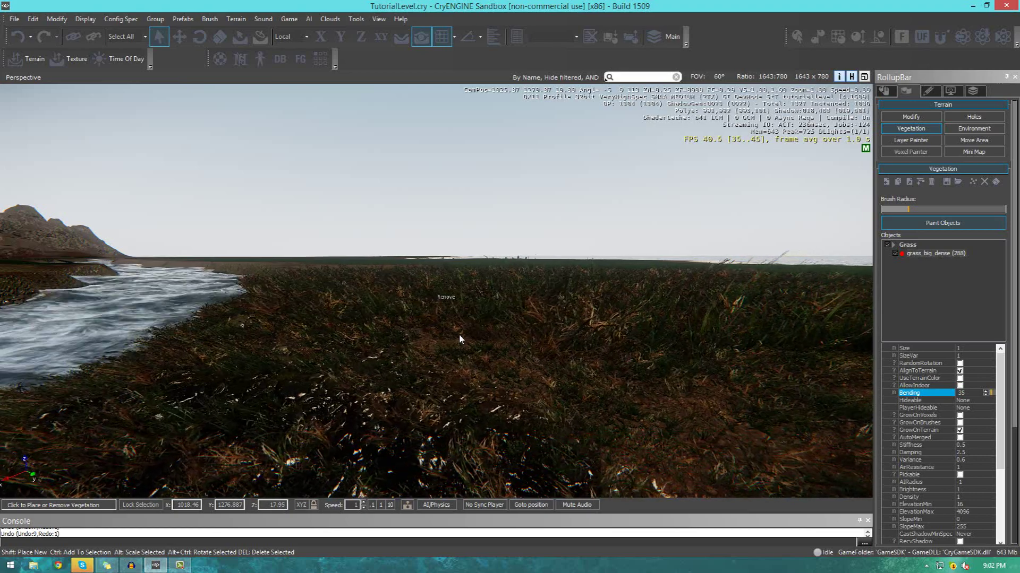
right_drag(472, 332, 476, 319)
key(w)
mouse_move(475, 341)
right_down()
mouse_move(475, 289)
mouse_move(481, 338)
right_up()
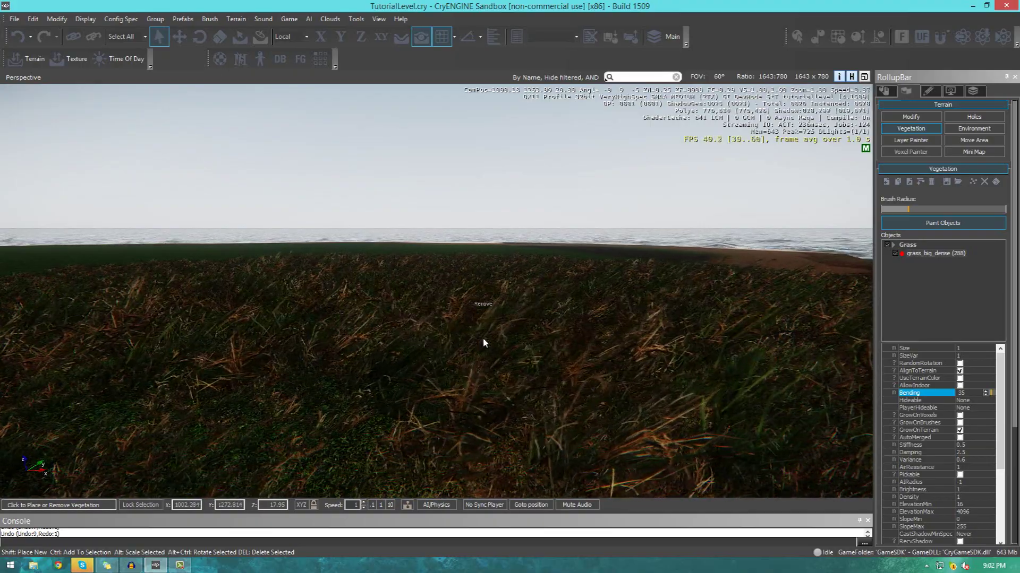
key(w)
mouse_move(430, 313)
right_down()
mouse_move(441, 307)
mouse_move(429, 313)
mouse_move(433, 354)
mouse_move(431, 304)
right_up()
key(s)
key(w)
right_drag(432, 348, 433, 351)
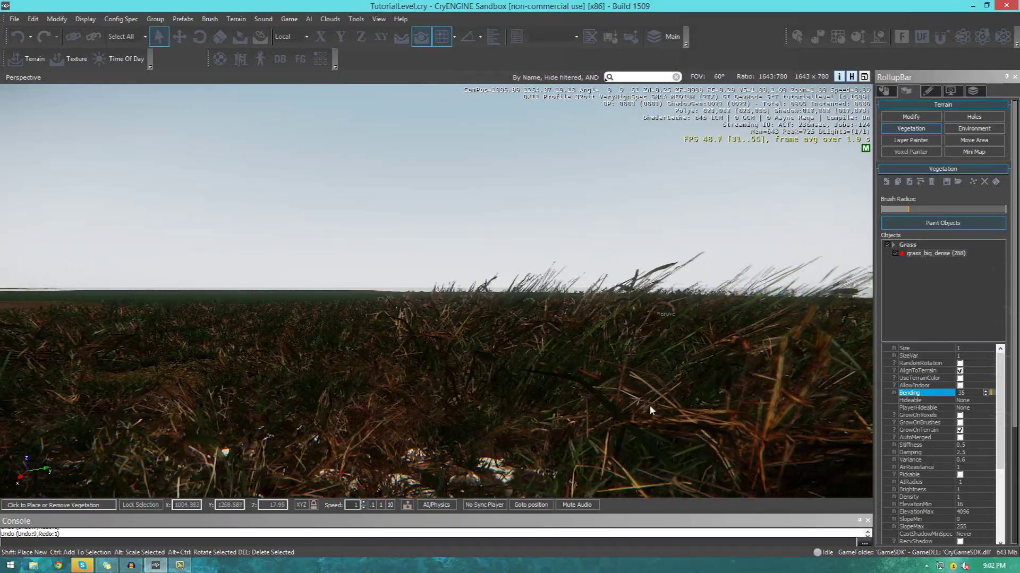
key(d)
right_drag(578, 489, 575, 485)
Inspect the Hideable and PlayerHideable properties of grass_big_dense, along with the surrounding grass patch
click(972, 402)
click(964, 409)
key(w)
right_drag(652, 410, 650, 409)
key(s)
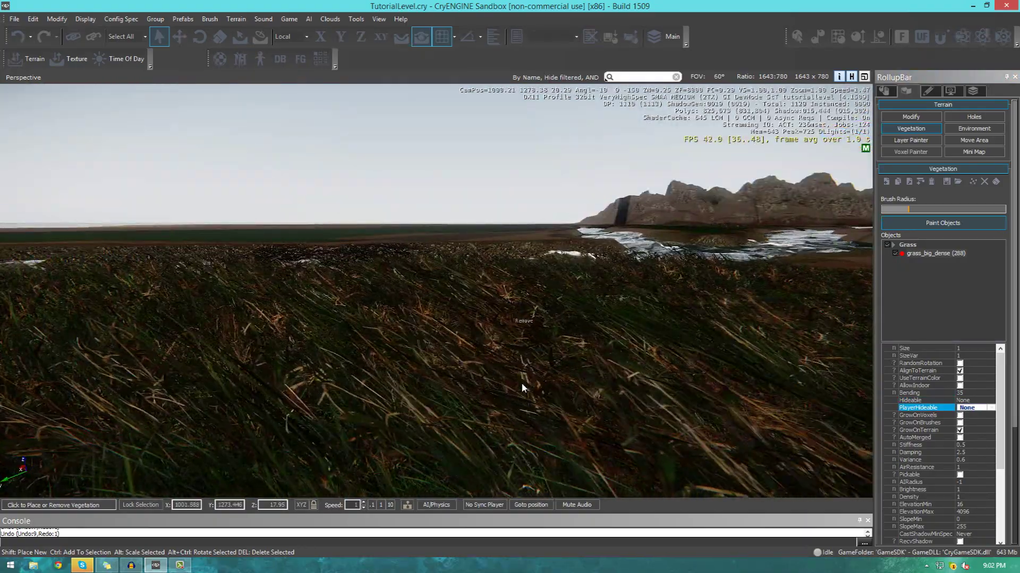
key(w)
right_drag(520, 382, 520, 385)
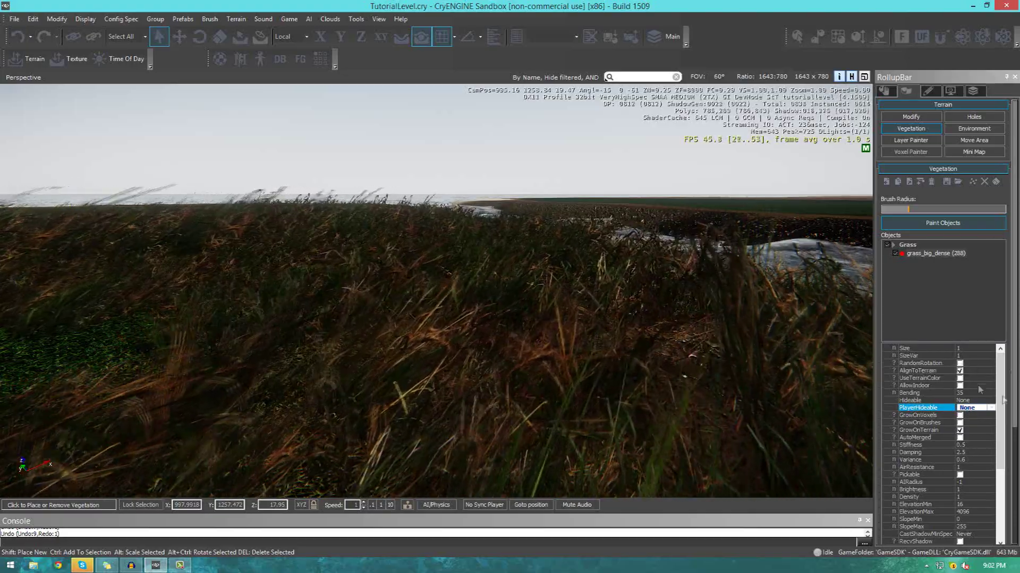
click(992, 401)
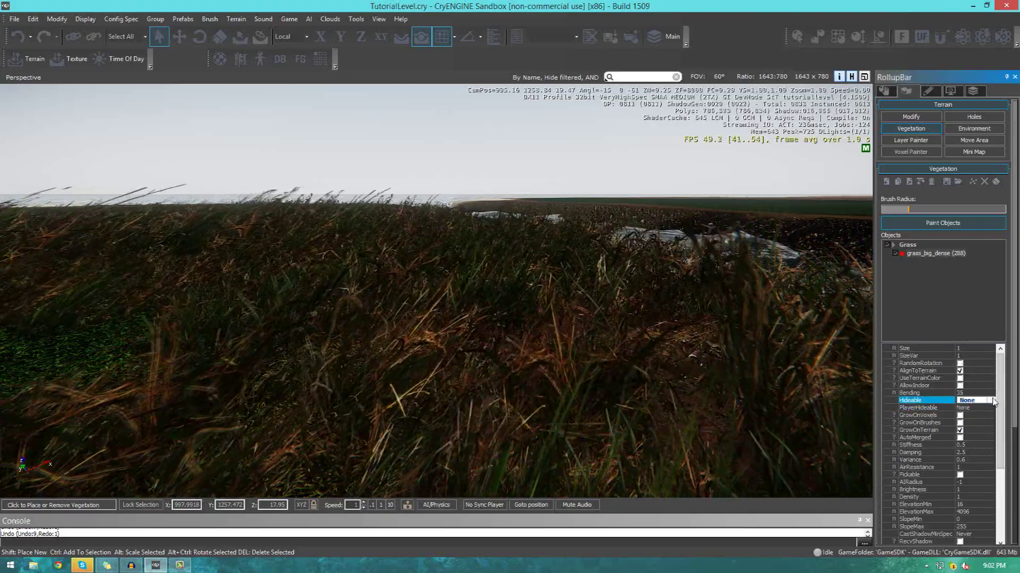
click(985, 408)
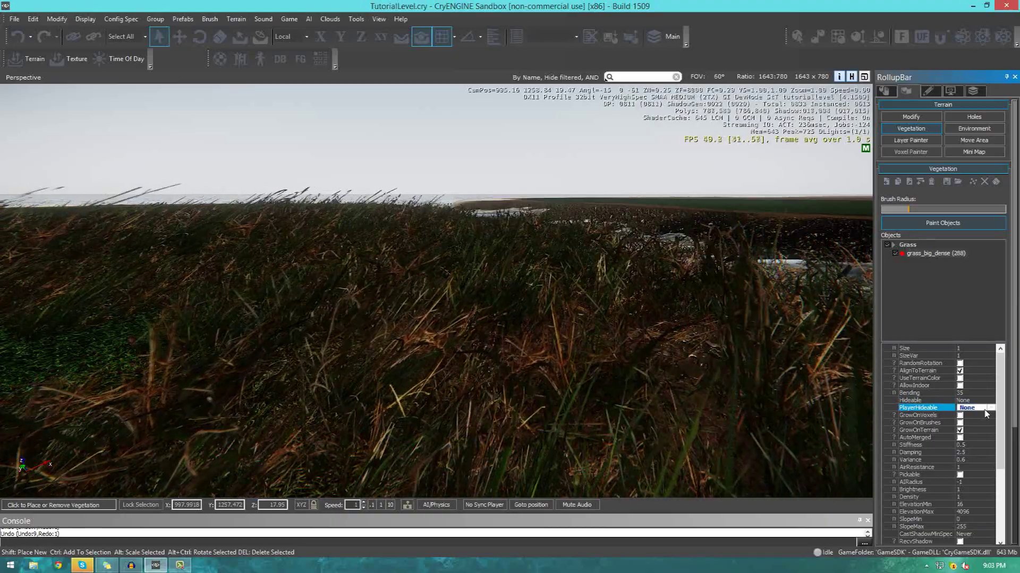
Examine the painted grass patch and the open green ground along the river toward the mountains
right_drag(355, 289, 320, 252)
key(w)
right_drag(453, 287, 319, 303)
key(w)
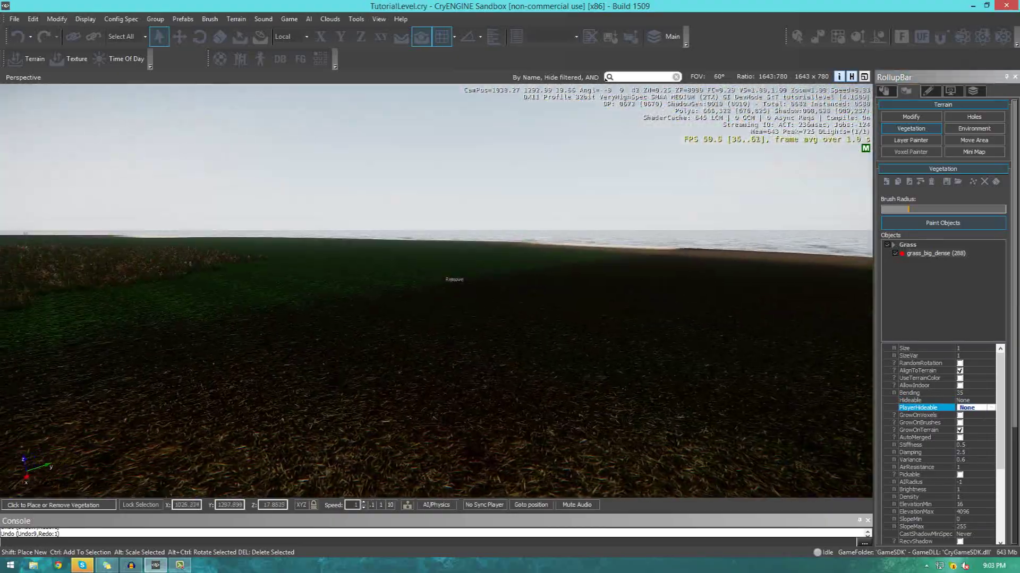
key(w)
right_drag(453, 287, 305, 279)
key(w)
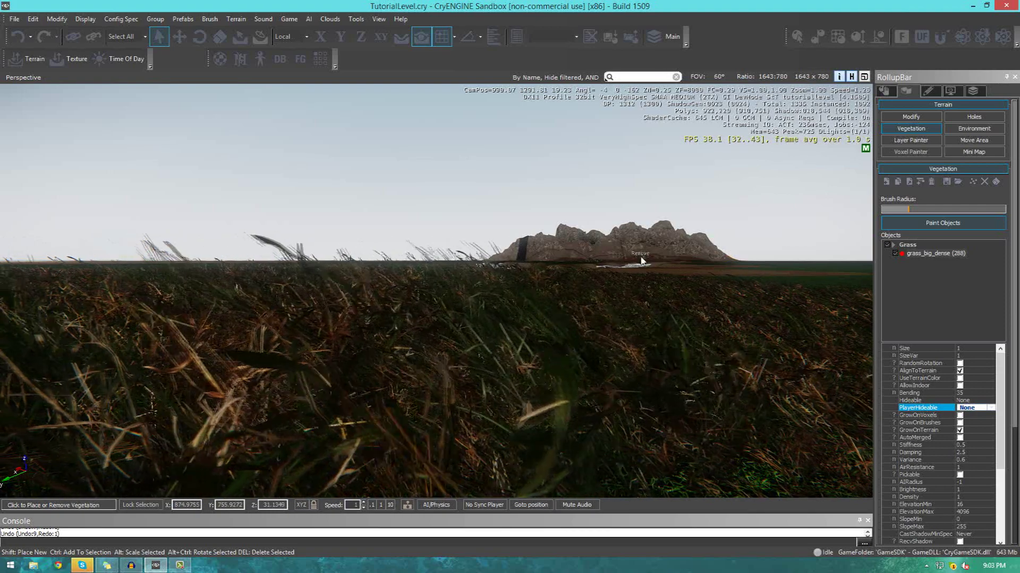
right_drag(627, 281, 605, 329)
key(s)
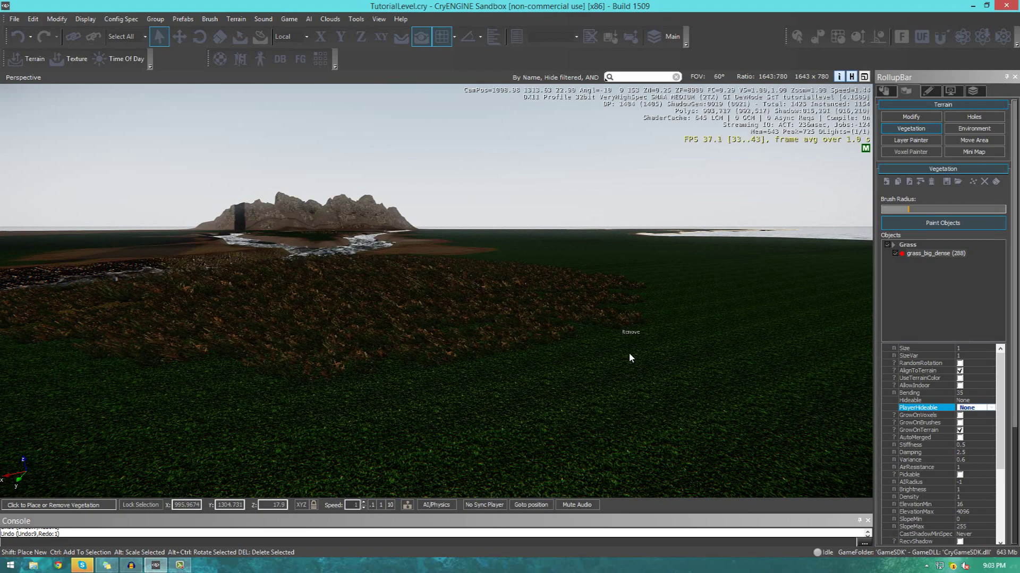
mouse_move(623, 328)
right_down()
mouse_move(602, 312)
mouse_move(614, 321)
right_up()
key(w)
key(w)
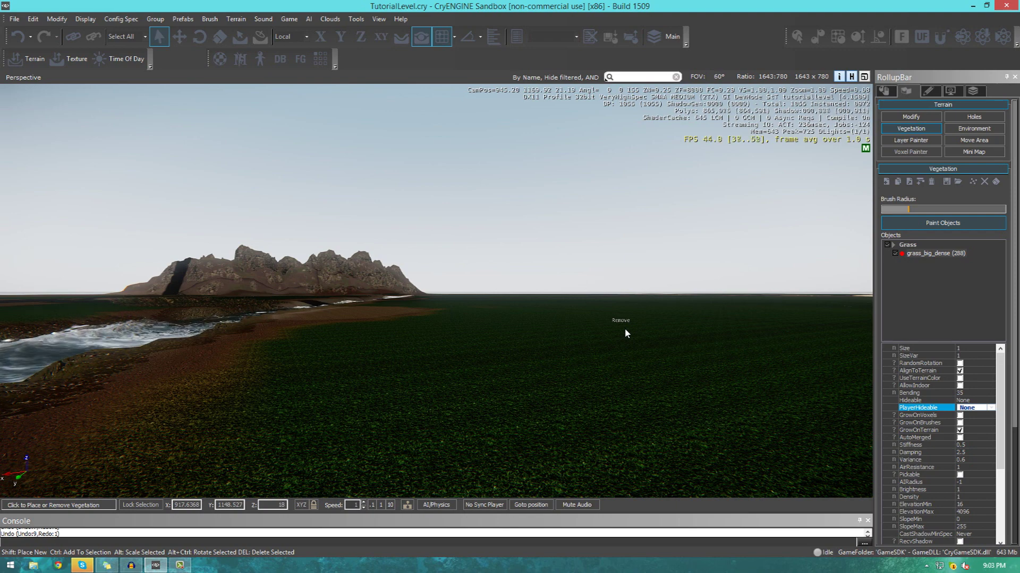
Inspect the edge of the painted grass_big_dense patch against the green ground, both from low down and from above
mouse_move(626, 334)
right_down()
mouse_move(632, 315)
mouse_move(592, 309)
mouse_move(632, 328)
mouse_move(635, 265)
mouse_move(622, 293)
right_up()
key(w)
key(w)
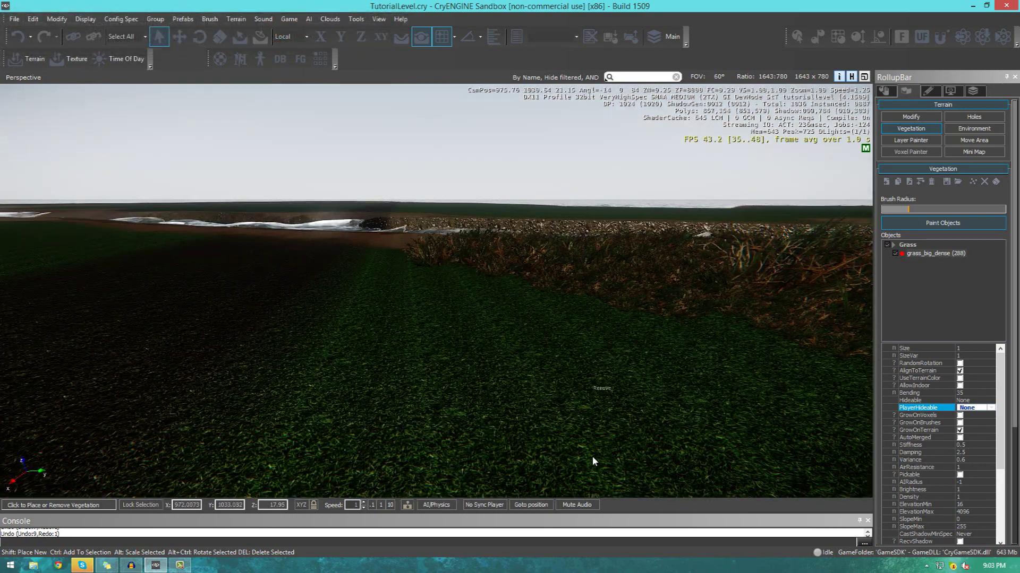
click(436, 505)
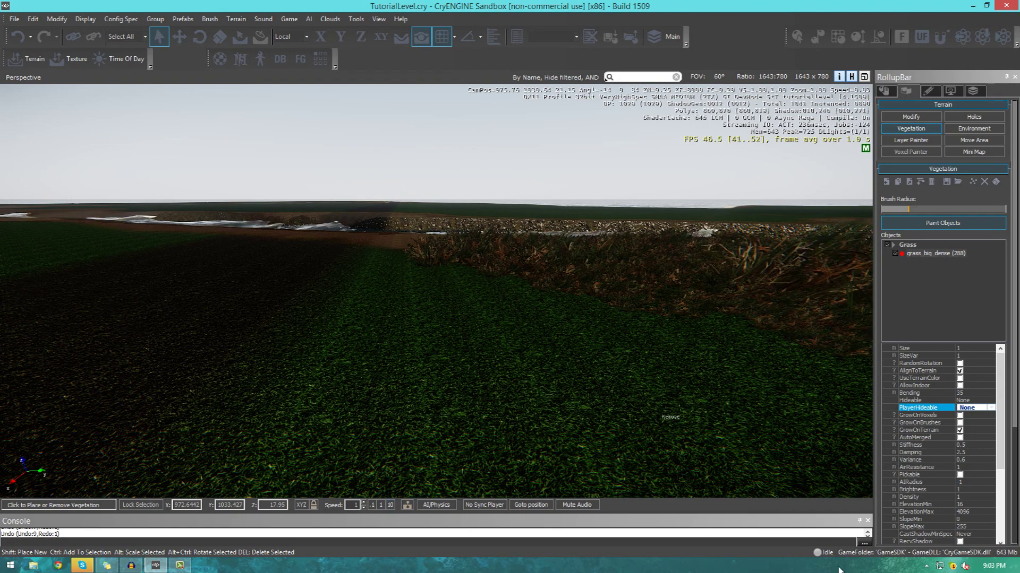
key(w)
mouse_move(340, 348)
right_down()
mouse_move(366, 346)
mouse_move(336, 344)
right_up()
key(w)
right_drag(336, 266, 344, 348)
key(w)
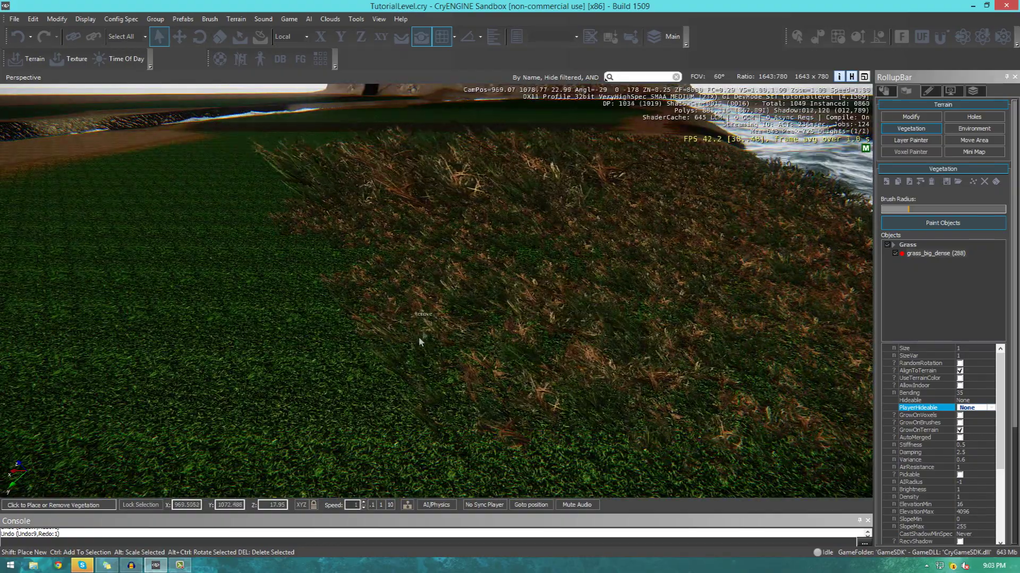
mouse_move(432, 330)
right_down()
mouse_move(434, 320)
mouse_move(451, 343)
mouse_move(436, 318)
right_up()
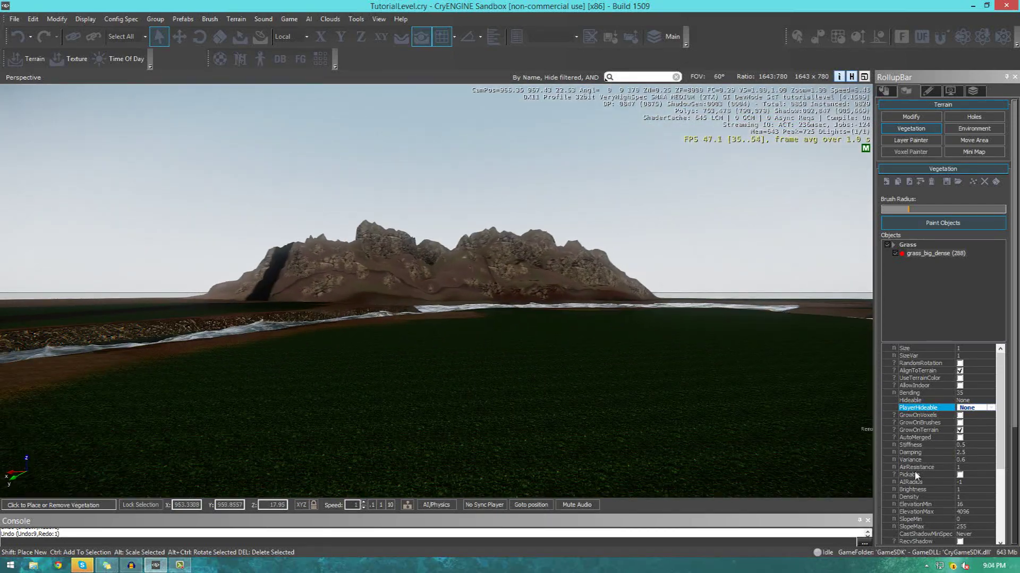
Inspect the ElevationMin property of grass_big_dense and the steep rocky mountain slopes at several spots
key(w)
right_drag(717, 445, 688, 440)
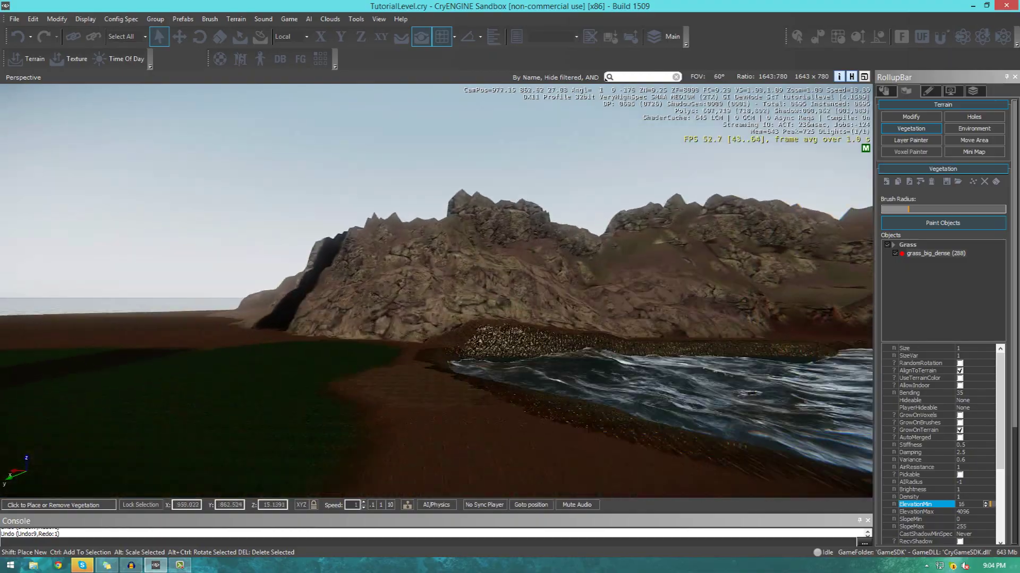
key(w)
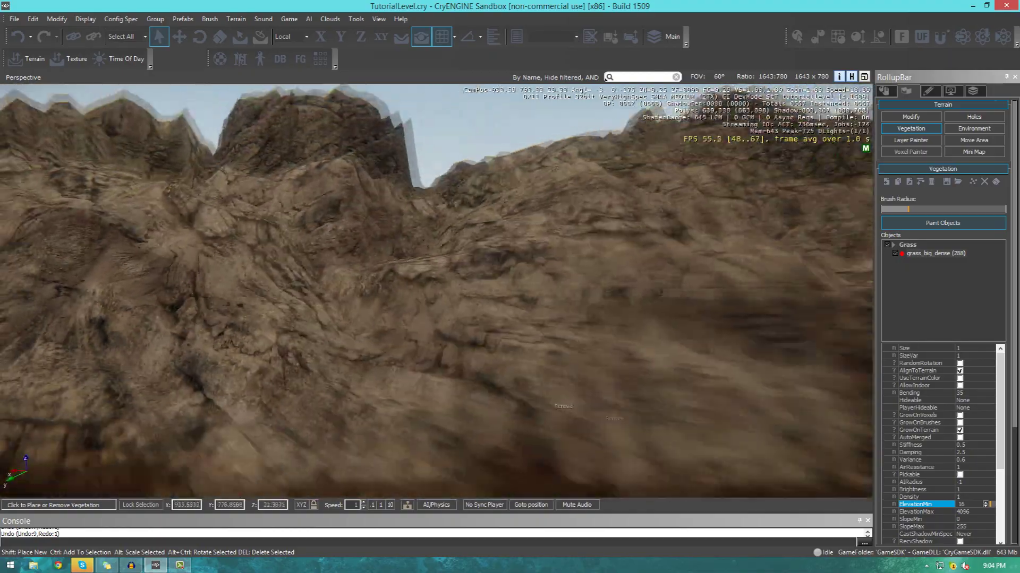
key(d)
key(s)
right_drag(689, 446, 684, 455)
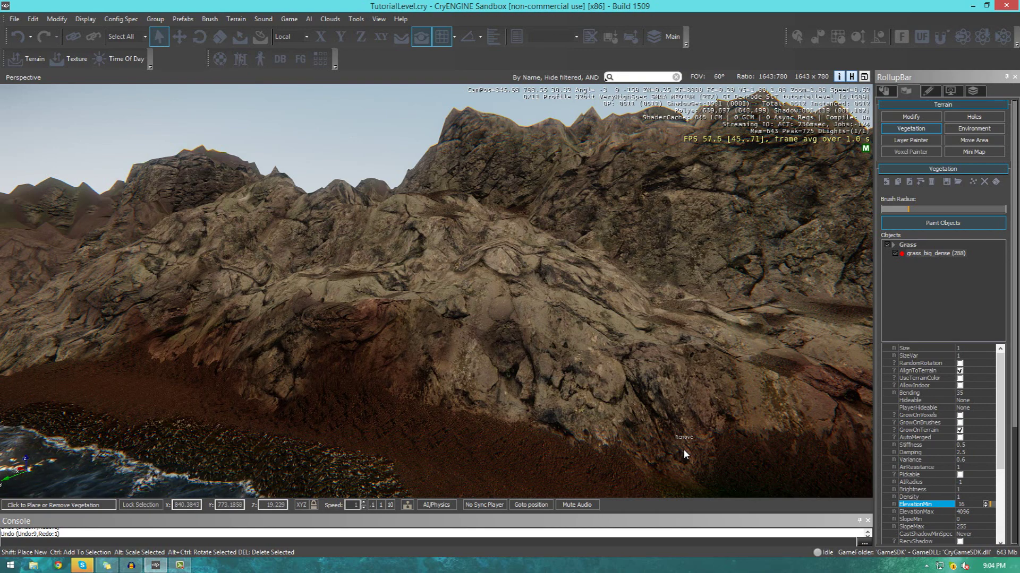
key(d)
right_drag(684, 450, 710, 450)
key(d)
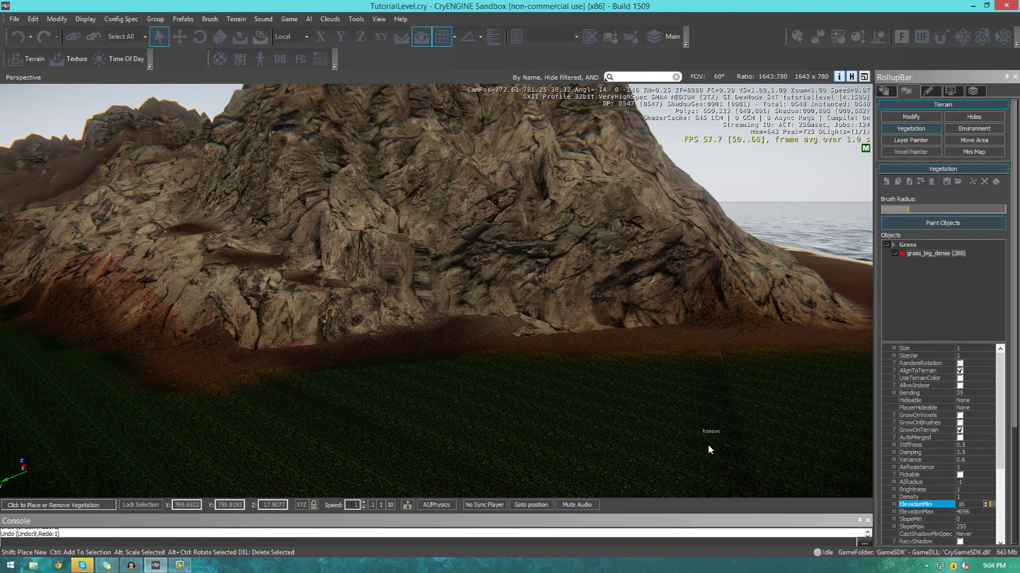
mouse_move(720, 352)
right_down()
mouse_move(710, 349)
mouse_move(720, 348)
right_up()
key(w)
key(d)
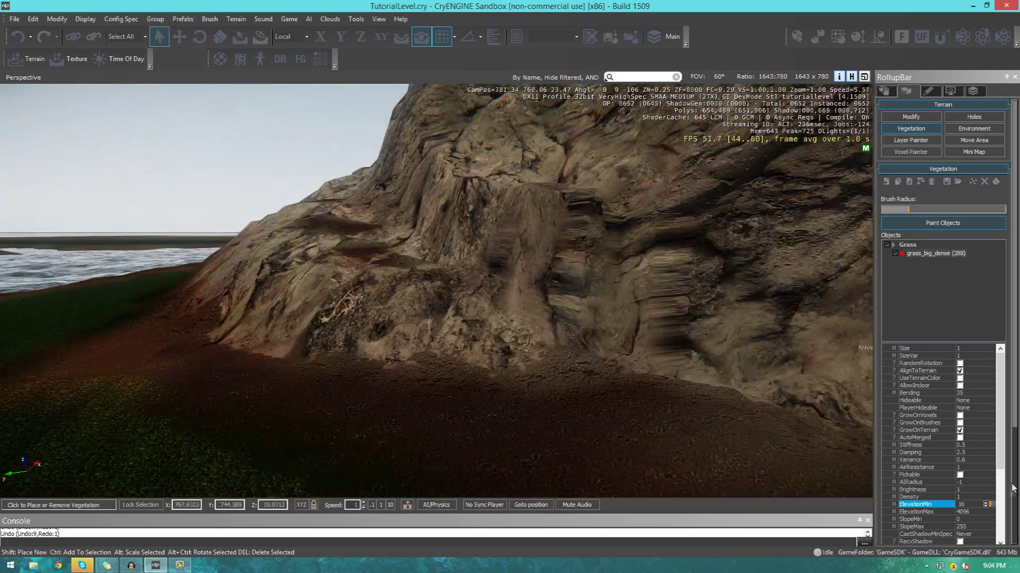
Set the SlopeMin of grass_big_dense to 50
drag(1004, 434, 996, 463)
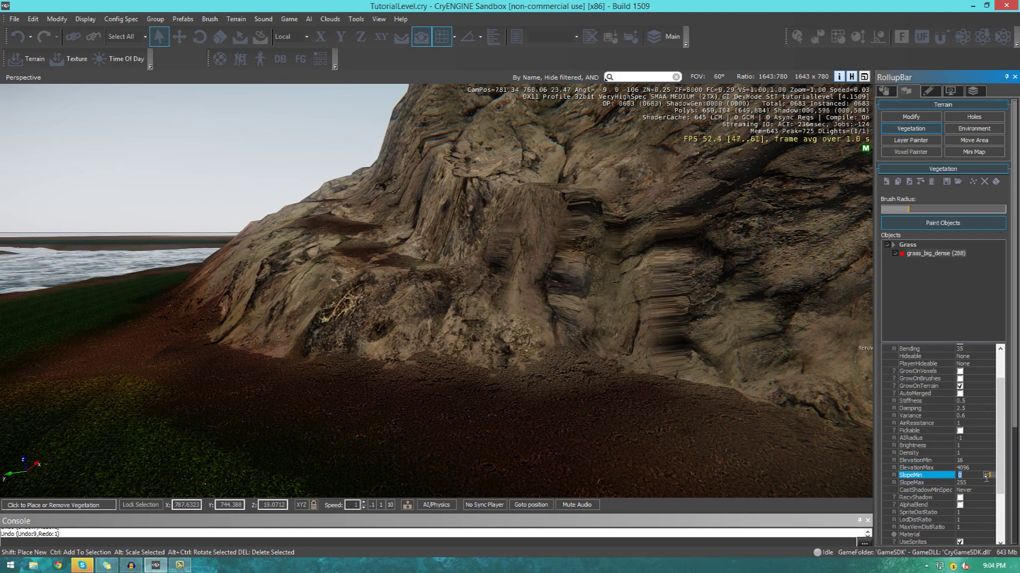
text(50)
key(Return)
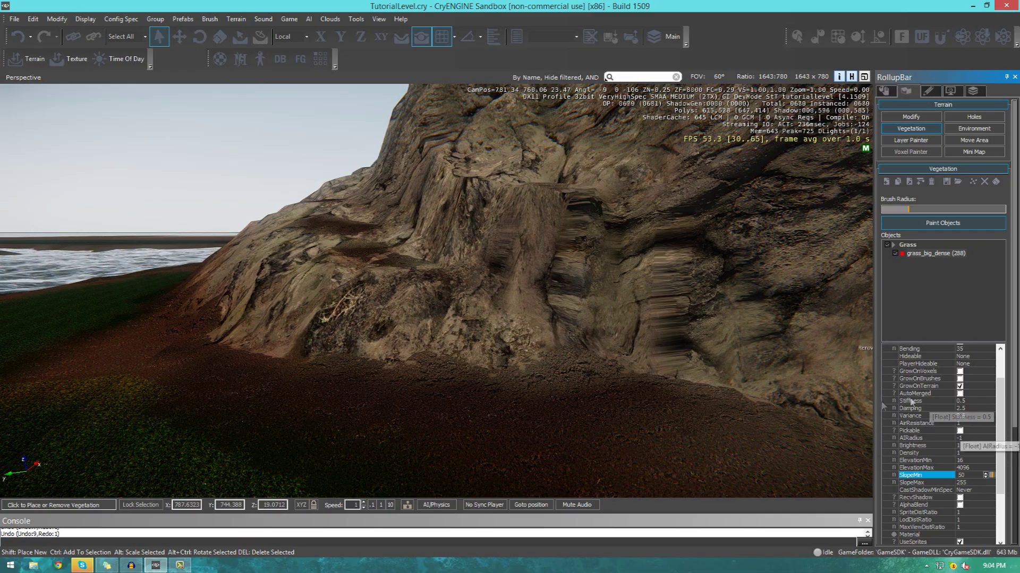
Paint grass_big_dense over the steep rock face of the mountain
right_drag(701, 287, 678, 250)
key(s)
mouse_move(398, 289)
mouse_down()
mouse_move(499, 222)
mouse_move(571, 297)
mouse_up()
key(w)
mouse_move(576, 318)
right_down()
mouse_move(563, 261)
mouse_move(535, 260)
right_up()
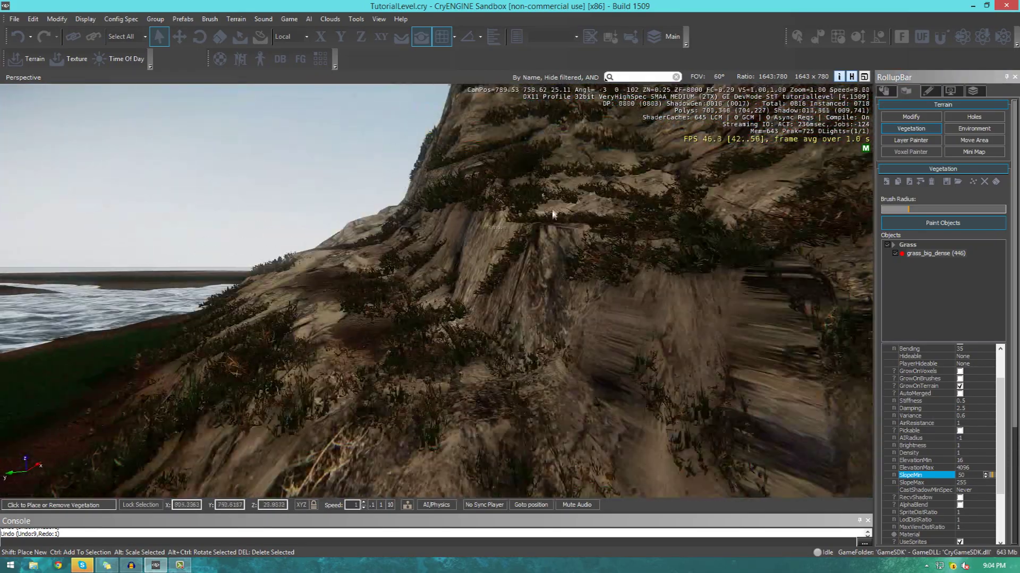
drag(534, 259, 499, 251)
key(s)
mouse_move(565, 255)
mouse_down()
mouse_move(621, 275)
mouse_move(479, 276)
mouse_up()
right_drag(479, 275, 693, 217)
right_drag(779, 496, 588, 374)
key(s)
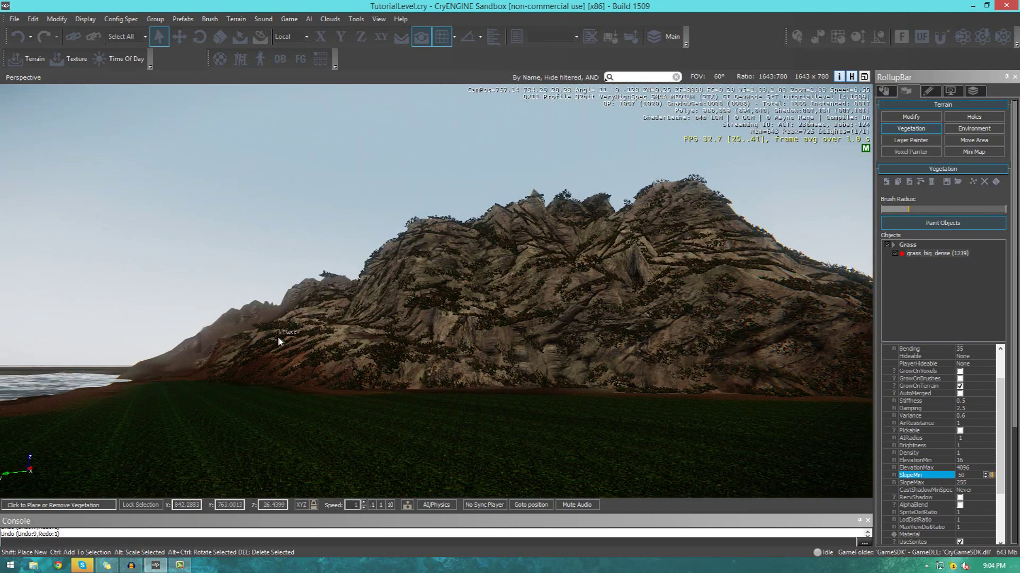
Extend the grass_big_dense painting along the mountain's flank above the water
key(w)
right_drag(248, 344, 282, 364)
key(s)
mouse_move(282, 364)
mouse_down()
mouse_move(333, 330)
mouse_move(208, 371)
mouse_up()
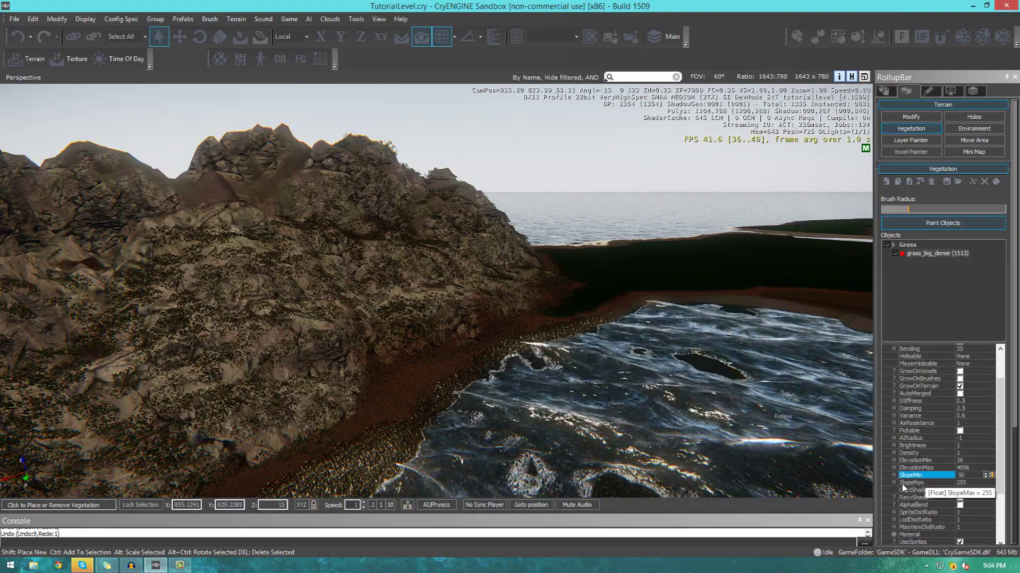
key(d)
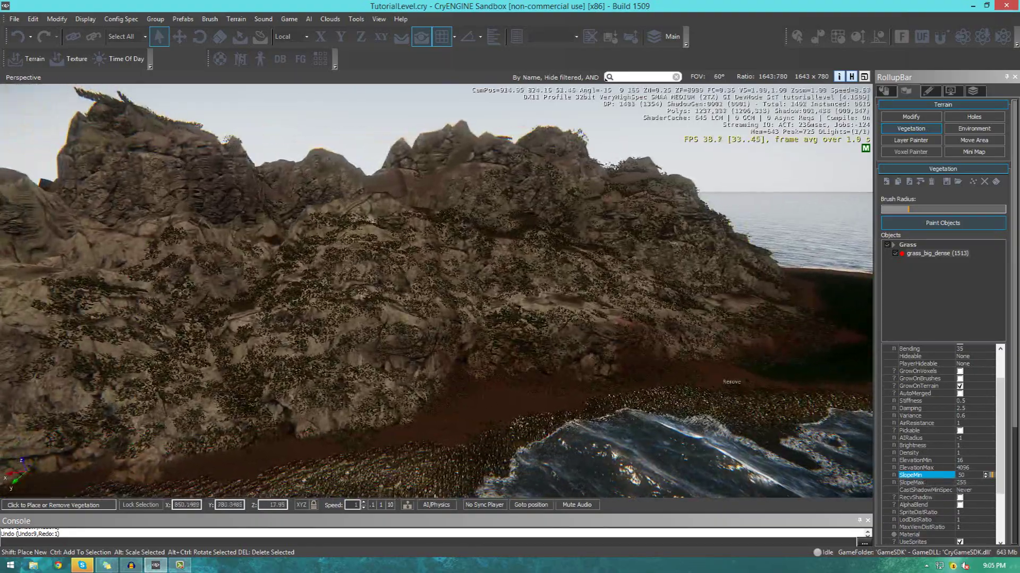
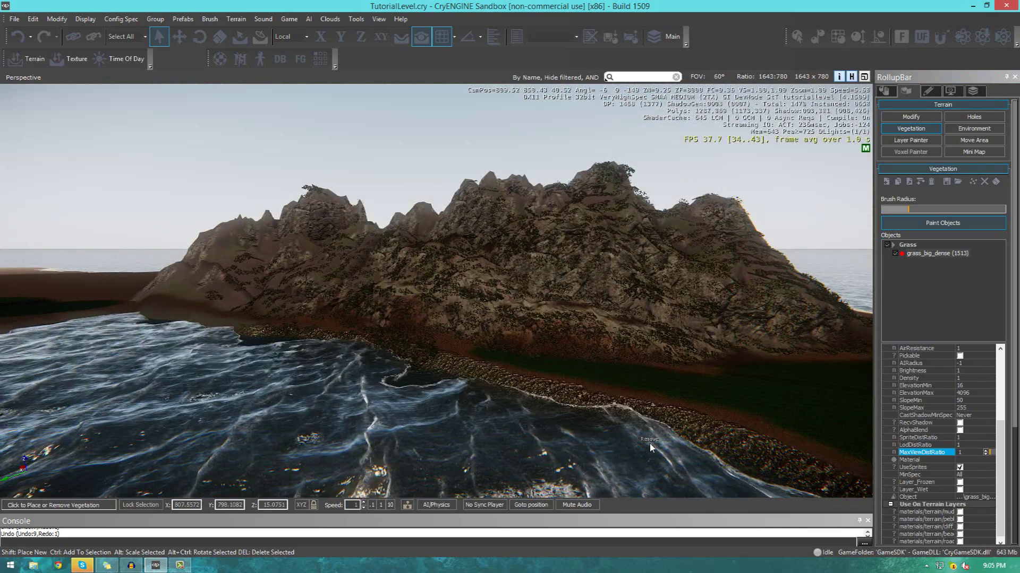
Undo the grass painted on the mountain and the SlopeMin change
key(ctrl+z)
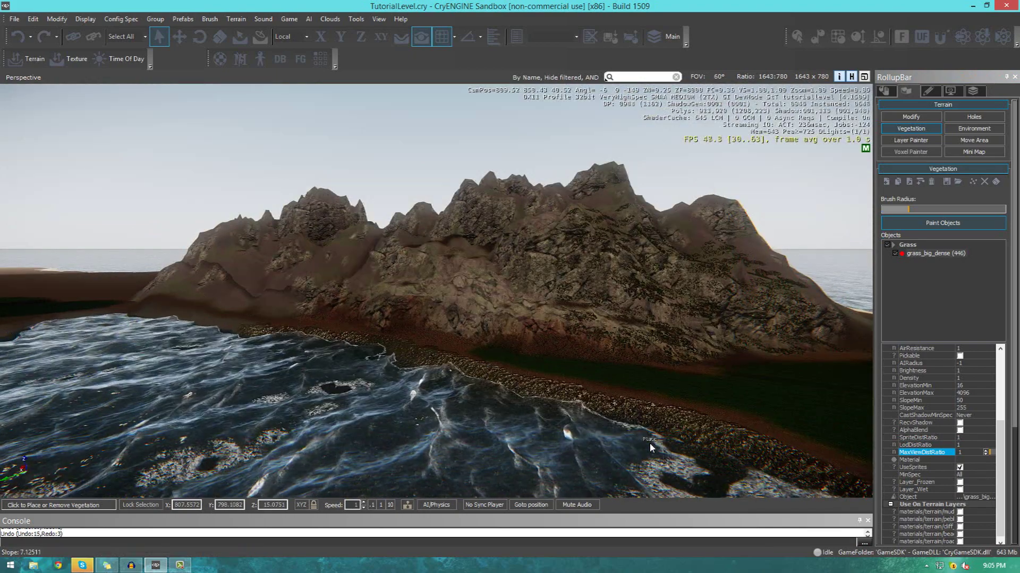
key(ctrl+z)
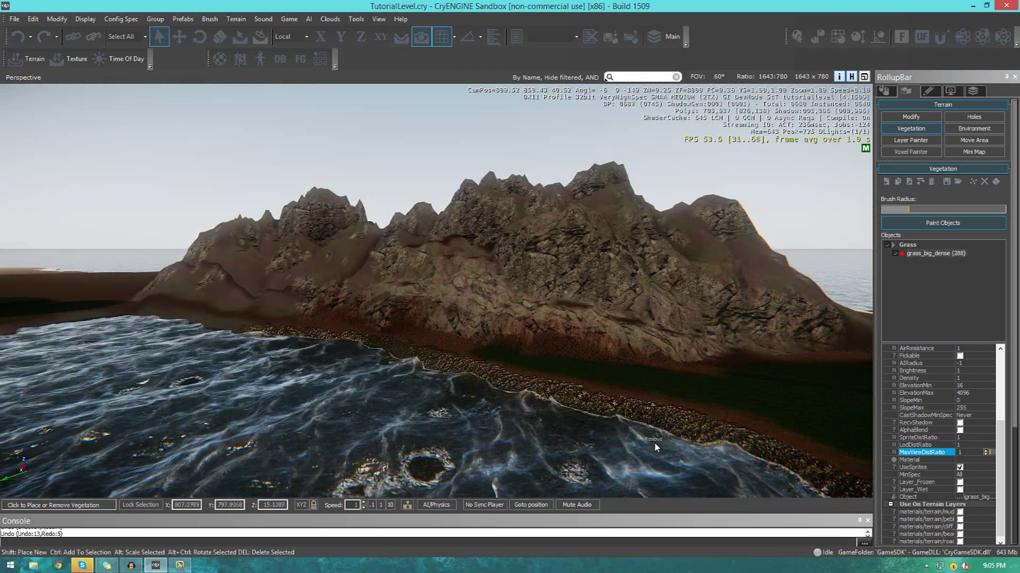
Examine the painted grass patch beside the river from the shore, close up and from the adjoining ground
key(w)
mouse_move(611, 348)
right_down()
mouse_move(661, 315)
mouse_move(635, 329)
mouse_move(598, 307)
mouse_move(608, 275)
mouse_move(610, 347)
right_up()
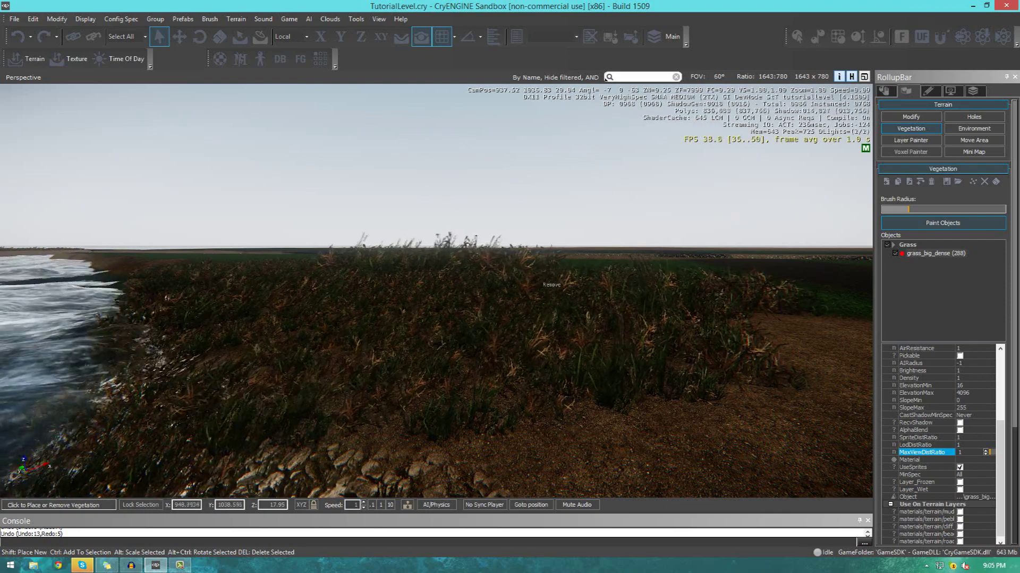
right_drag(556, 294, 631, 259)
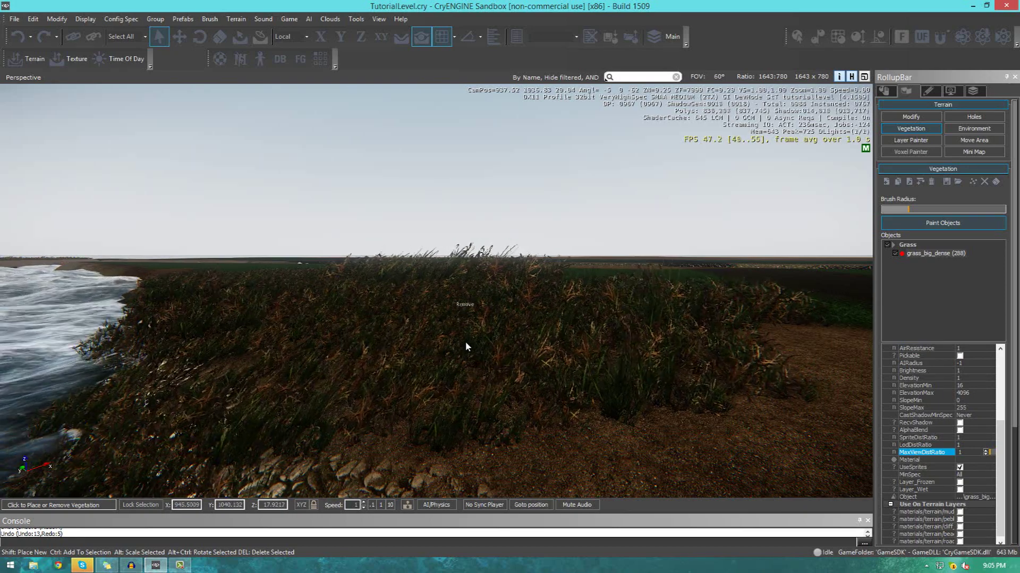
key(w)
right_drag(371, 329, 515, 417)
key(w)
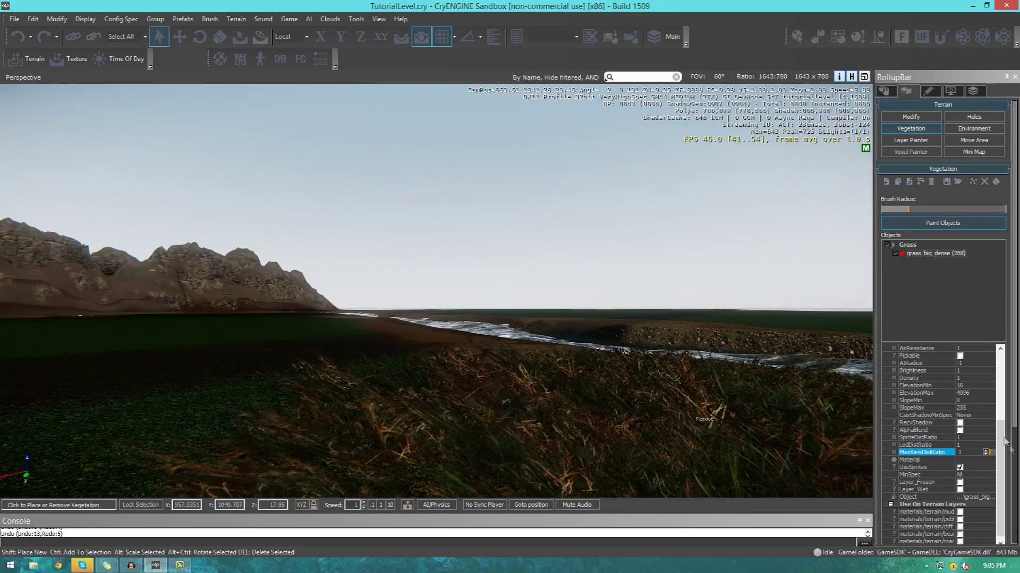
right_drag(639, 437, 619, 435)
key(s)
key(a)
right_drag(533, 356, 616, 414)
key(w)
key(s)
mouse_move(577, 339)
right_down()
mouse_move(544, 334)
mouse_move(526, 367)
right_up()
key(w)
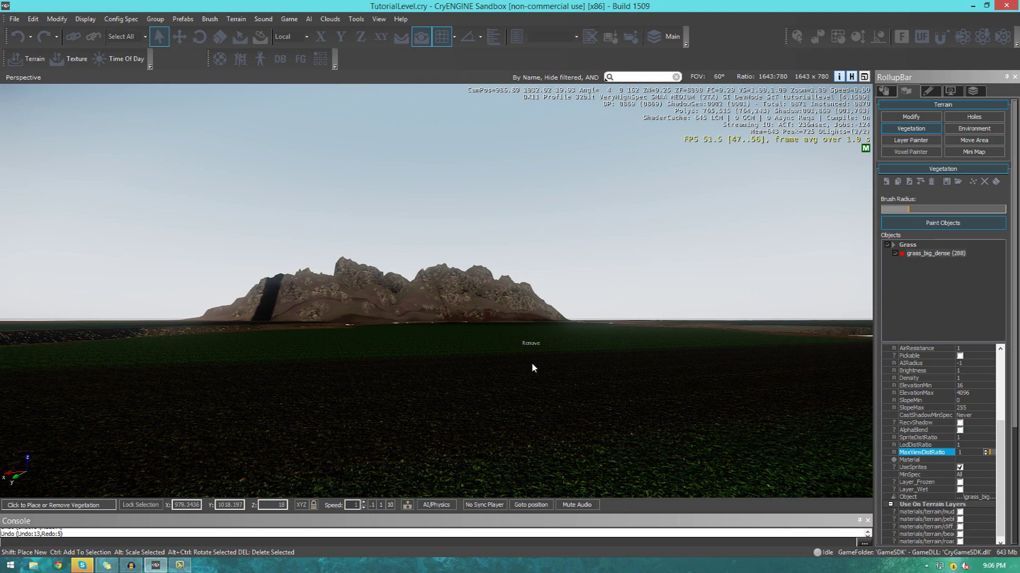
Examine the mountain with the dark strip from close range and from across the green ground
key(w)
right_drag(532, 363, 510, 359)
key(w)
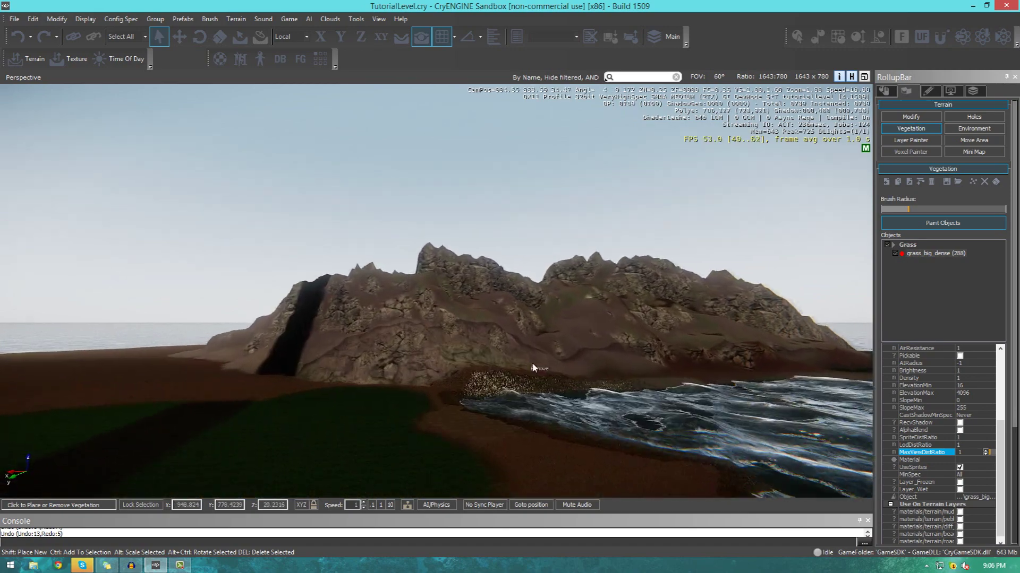
key(w)
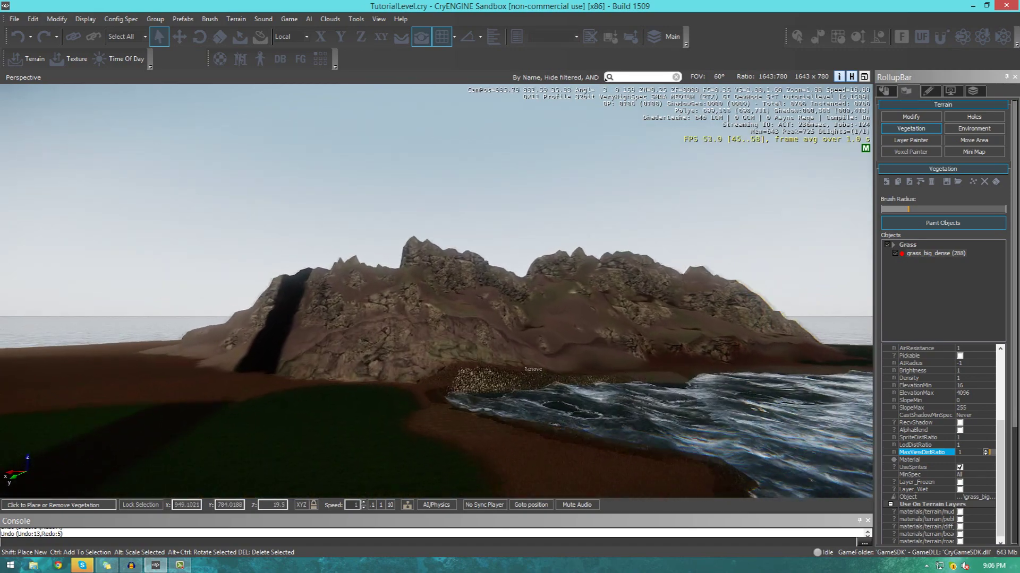
key(s)
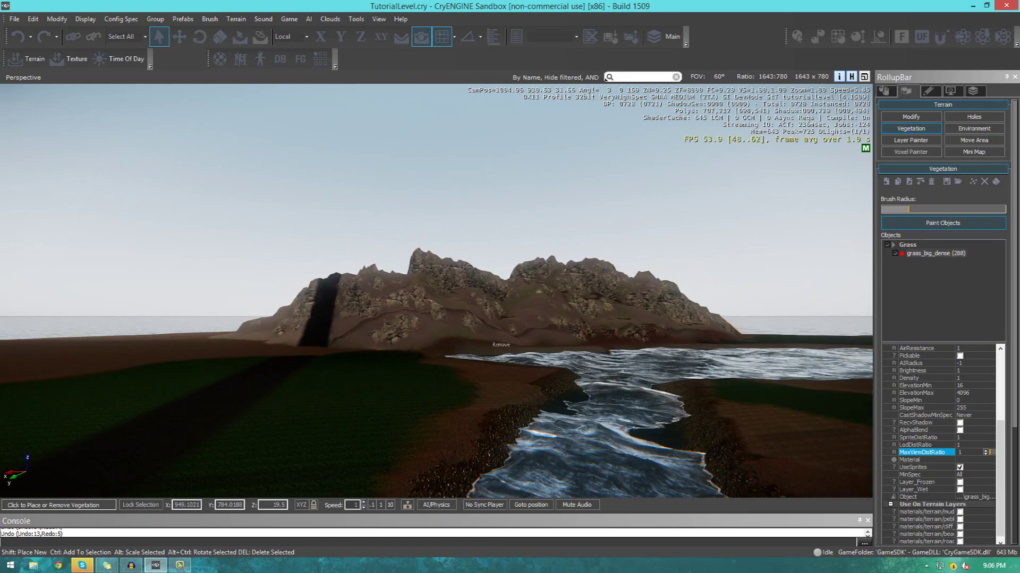
key(w)
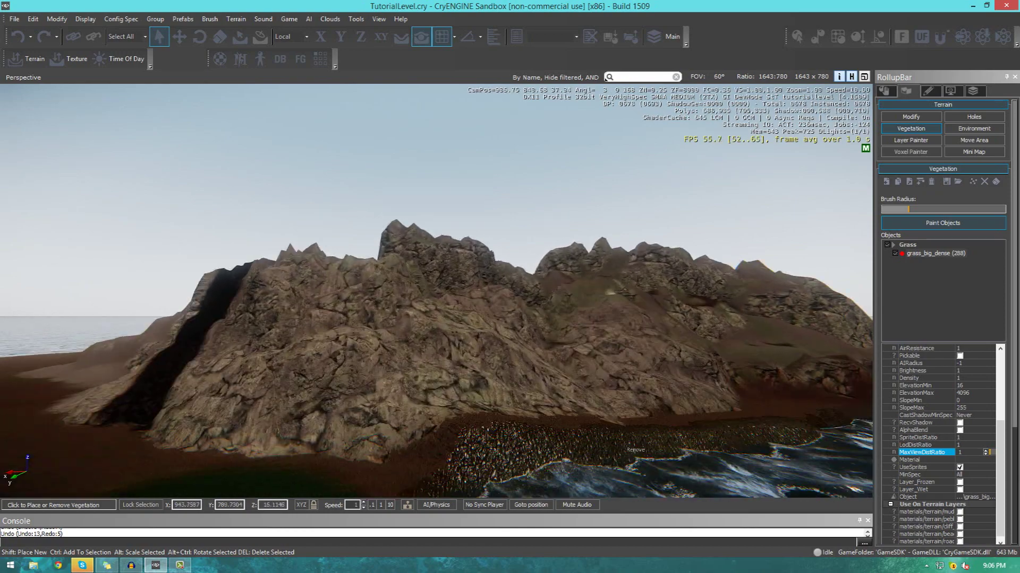
key(w)
mouse_move(504, 355)
right_down()
mouse_move(521, 356)
mouse_move(521, 379)
mouse_move(555, 361)
mouse_move(505, 366)
mouse_move(518, 364)
mouse_move(524, 343)
mouse_move(531, 351)
mouse_move(520, 358)
mouse_move(531, 357)
mouse_move(507, 352)
right_up()
key(w)
key(s)
key(a)
key(w)
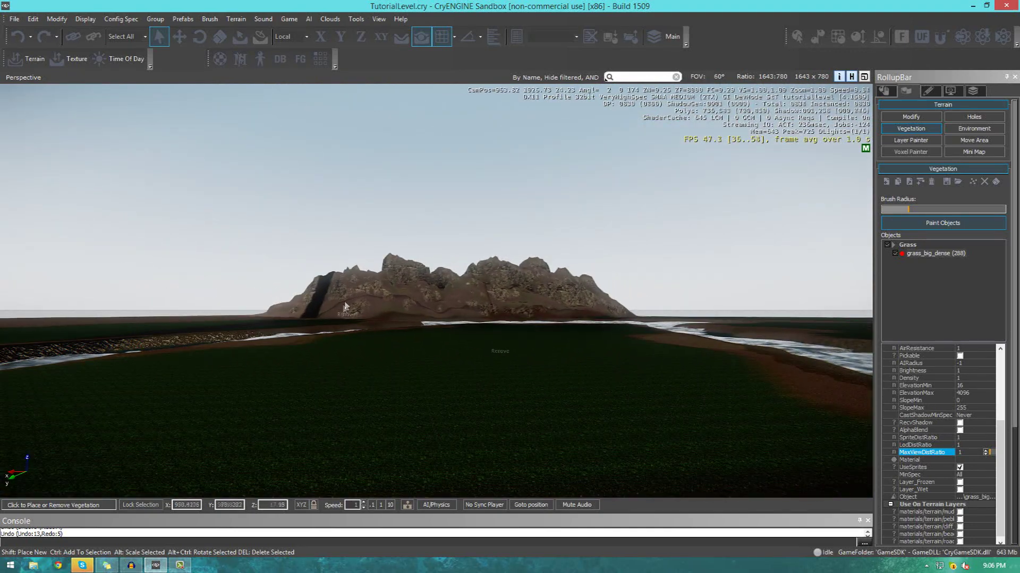
Survey the ground textures along the pebbled river banks and the green plain around the mountain
key(w)
key(a)
mouse_move(534, 348)
right_down()
mouse_move(582, 365)
mouse_move(534, 351)
right_up()
key(w)
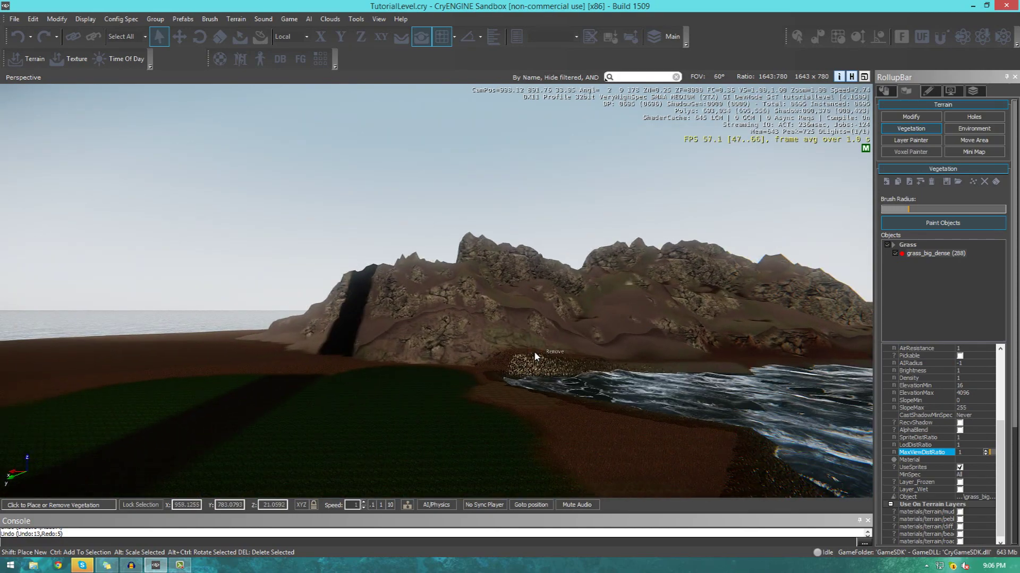
key(w)
right_drag(534, 351, 447, 346)
key(w)
key(a)
key(w)
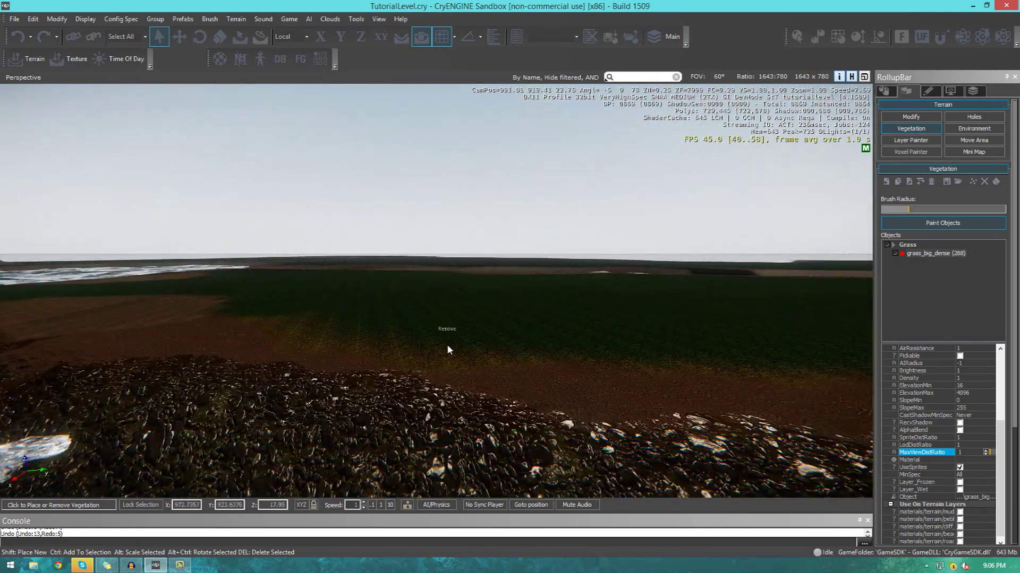
key(w)
right_drag(510, 319, 465, 312)
key(w)
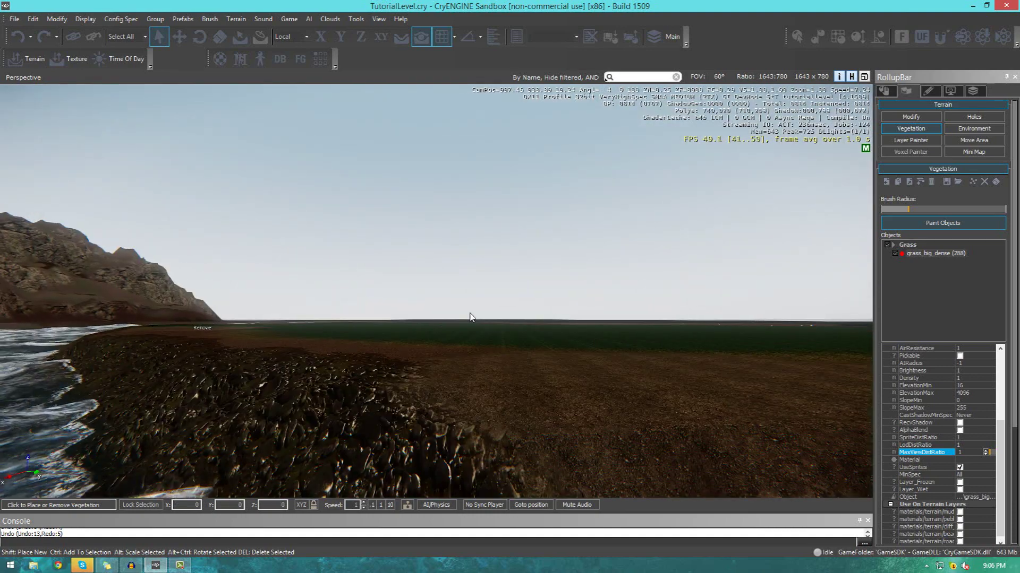
key(w)
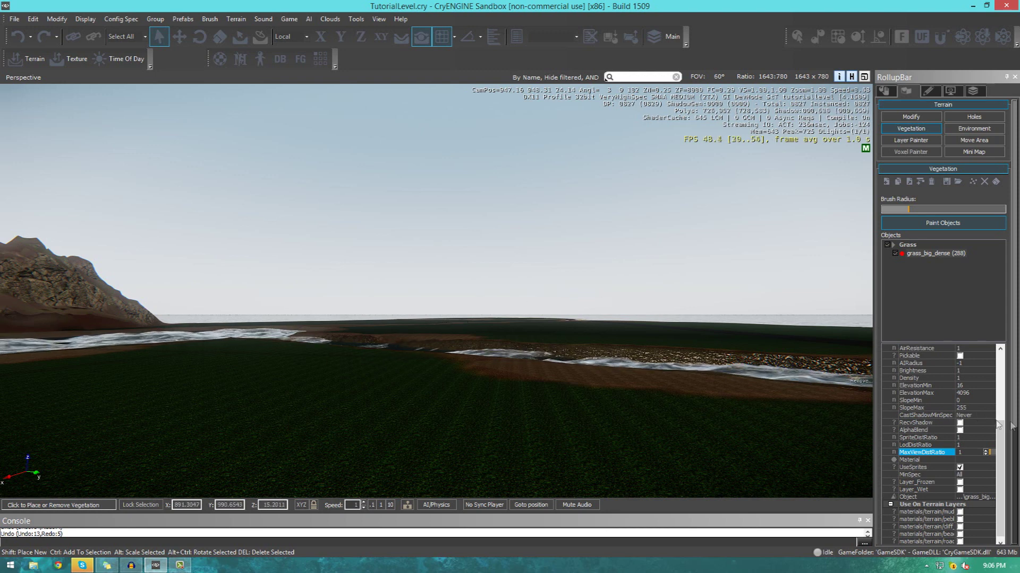
Paint grass_big_dense across the green ground beside the wide dirt path, facing the distant island
drag(1000, 427, 1010, 357)
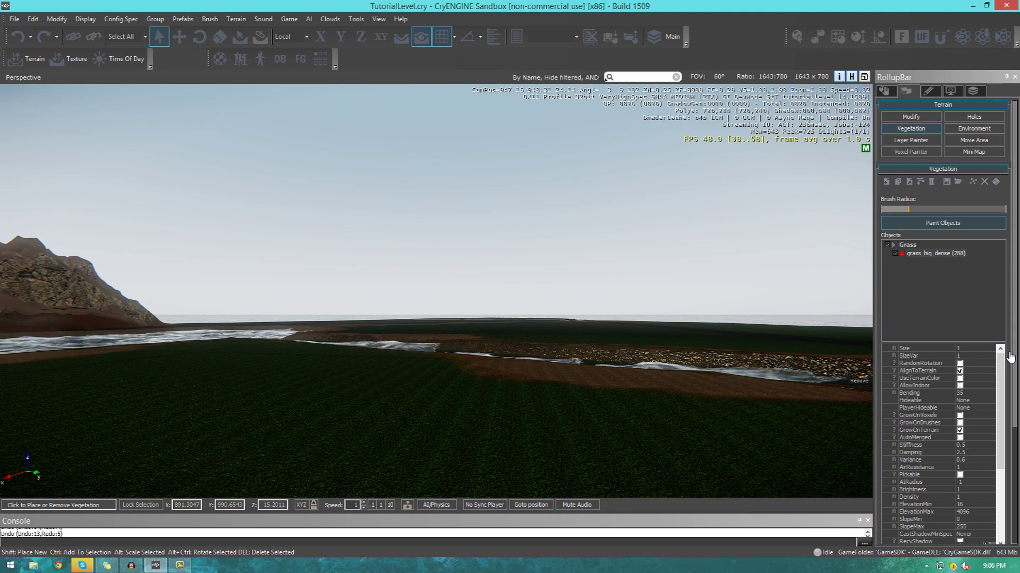
key(w)
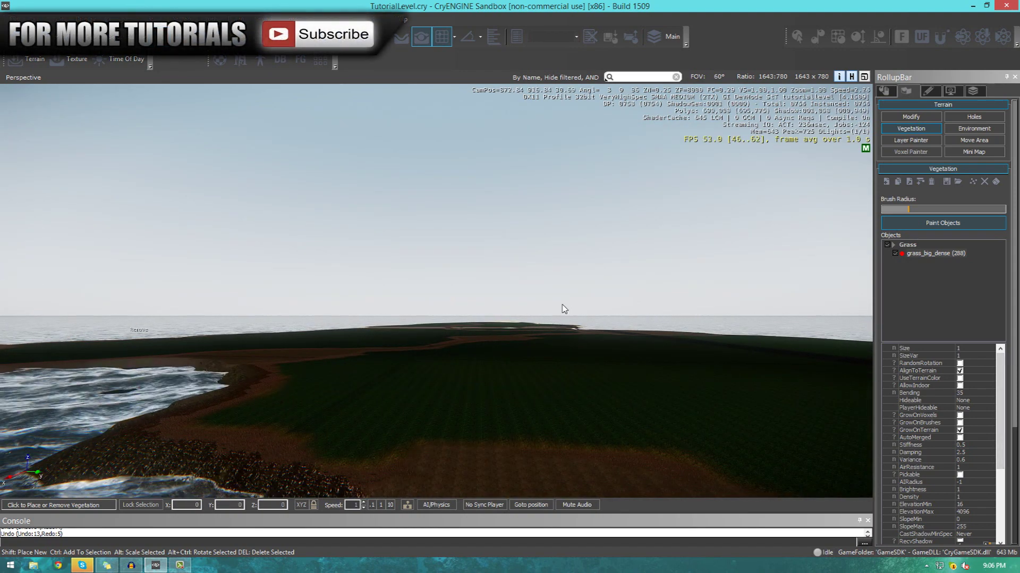
right_drag(376, 384, 399, 384)
key(shift+w)
key(shift+w)
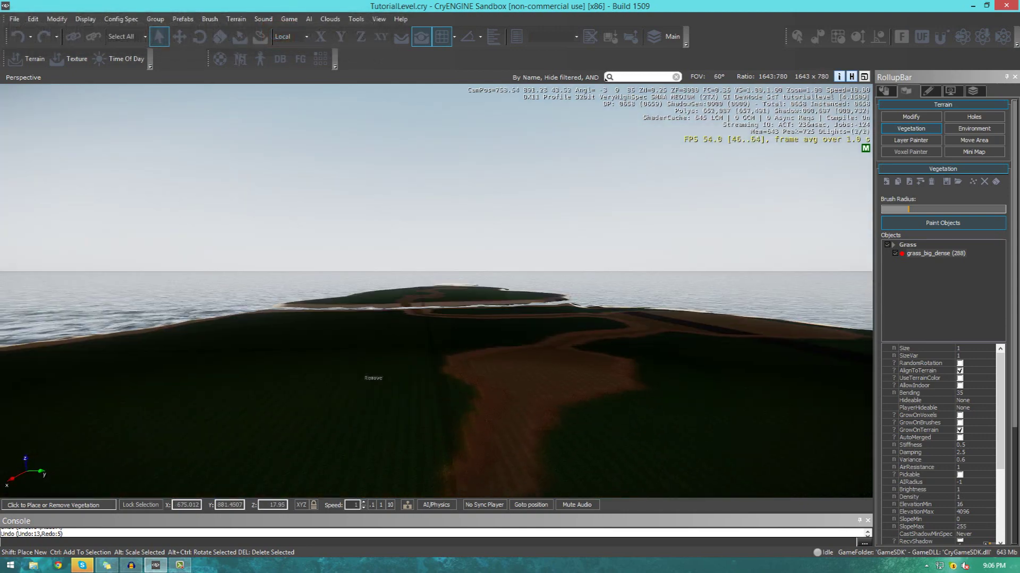
key(shift+w)
right_drag(652, 381, 658, 387)
click(907, 255)
right_drag(761, 320, 828, 303)
key(s)
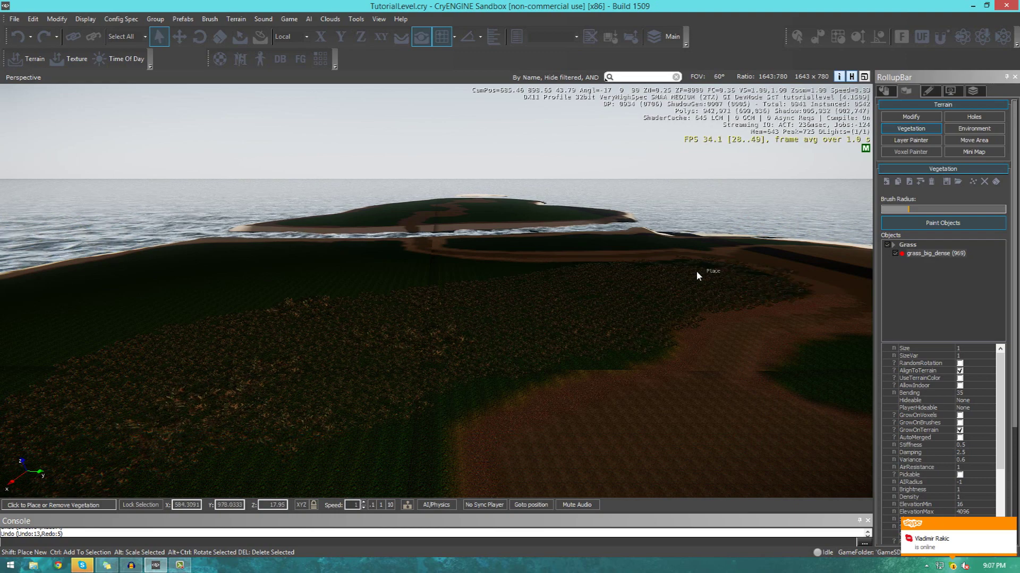
Paint grass_big_dense across the large green area between the dirt path and the sea
right_drag(456, 340, 460, 357)
key(s)
drag(459, 358, 346, 338)
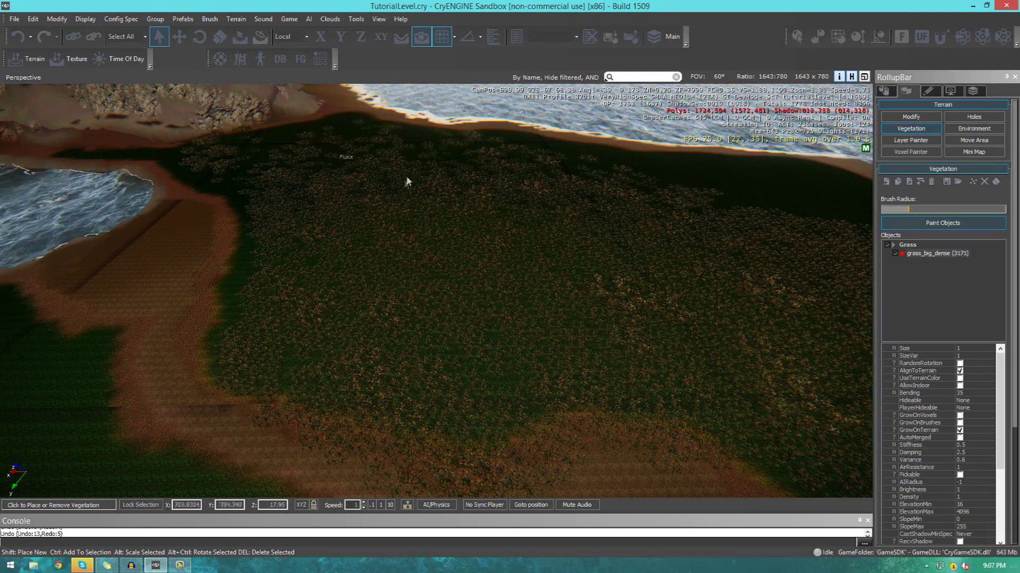
Erase the stray grass from the wide dirt clearing and the adjoining stretch of path
right_drag(352, 258, 265, 353)
key(a)
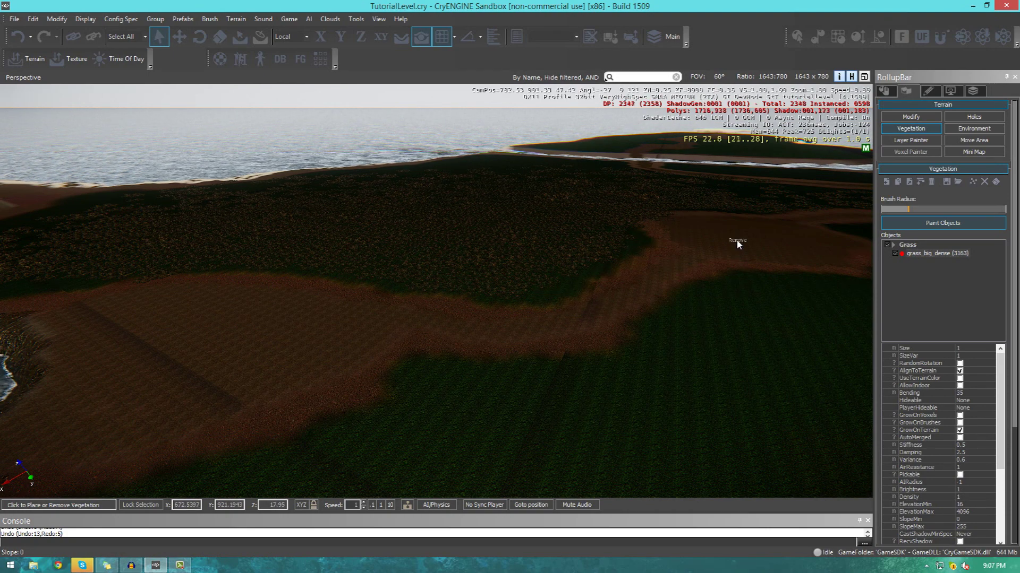
key(d)
key(w)
right_drag(738, 247, 597, 275)
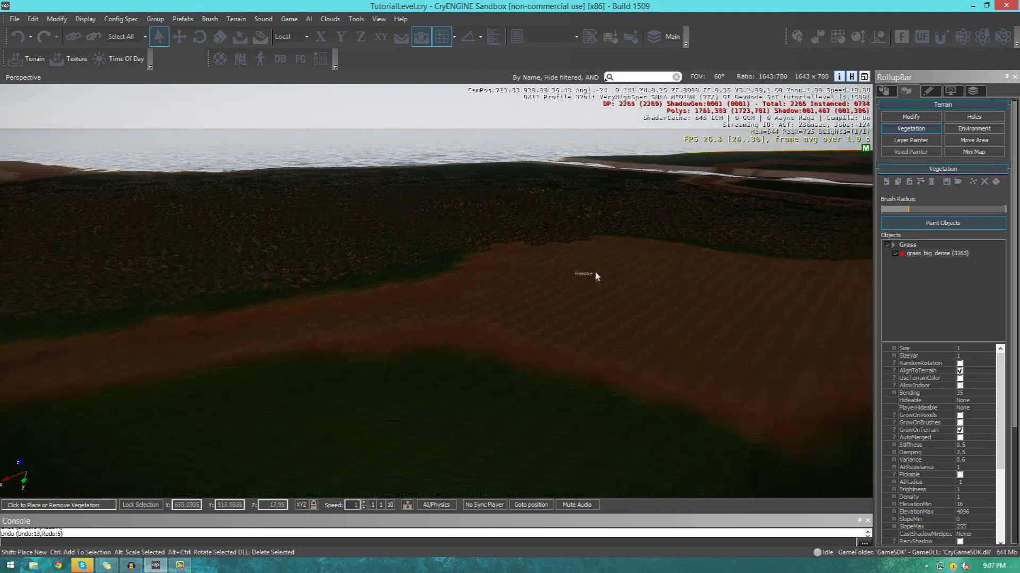
ctrl+drag(596, 275, 502, 267)
key(d)
mouse_move(718, 299)
ctrl+mouse_down()
mouse_move(489, 262)
mouse_move(528, 326)
mouse_move(439, 314)
ctrl+mouse_up()
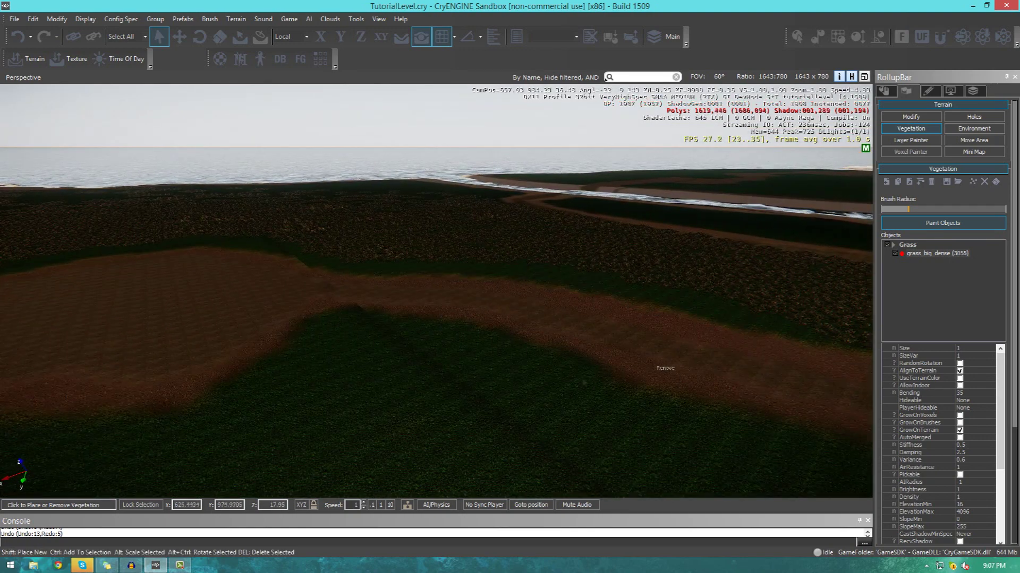
Erase the grass growing on the narrower dirt path where it meets the wide brown ground
key(d)
key(s)
right_drag(583, 383, 574, 377)
drag(574, 378, 550, 371)
ctrl+drag(662, 332, 447, 400)
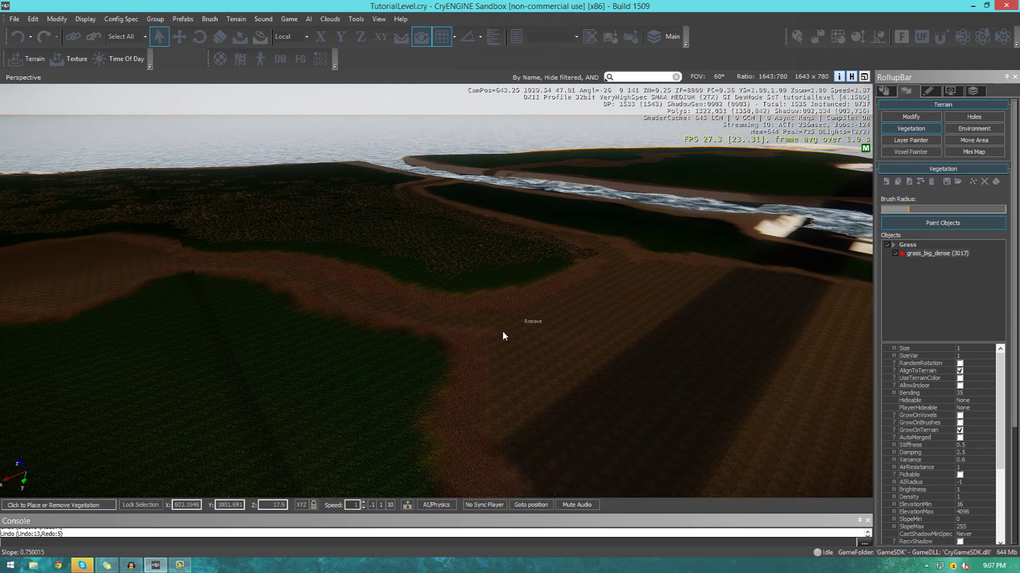
Paint a patch of grass_big_dense on the green ground across the dirt path from the large grass field
key(s)
right_drag(262, 375, 409, 351)
drag(410, 351, 356, 343)
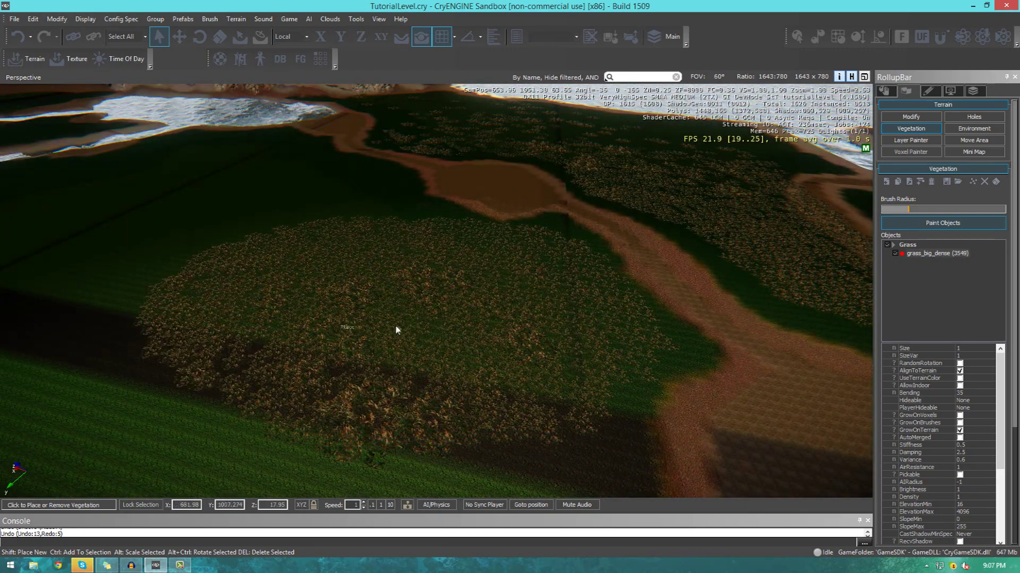
Place a single grass_big_dense clump on the bare green ground at the edge of the dirt clearing
key(w)
mouse_move(506, 256)
right_down()
mouse_move(502, 246)
mouse_move(509, 257)
right_up()
key(w)
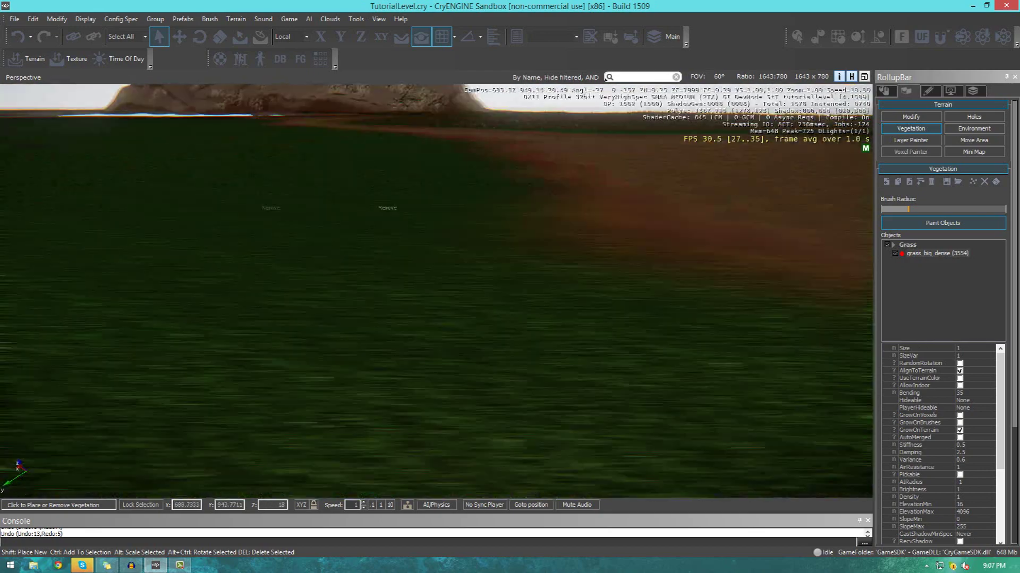
shift+click(413, 350)
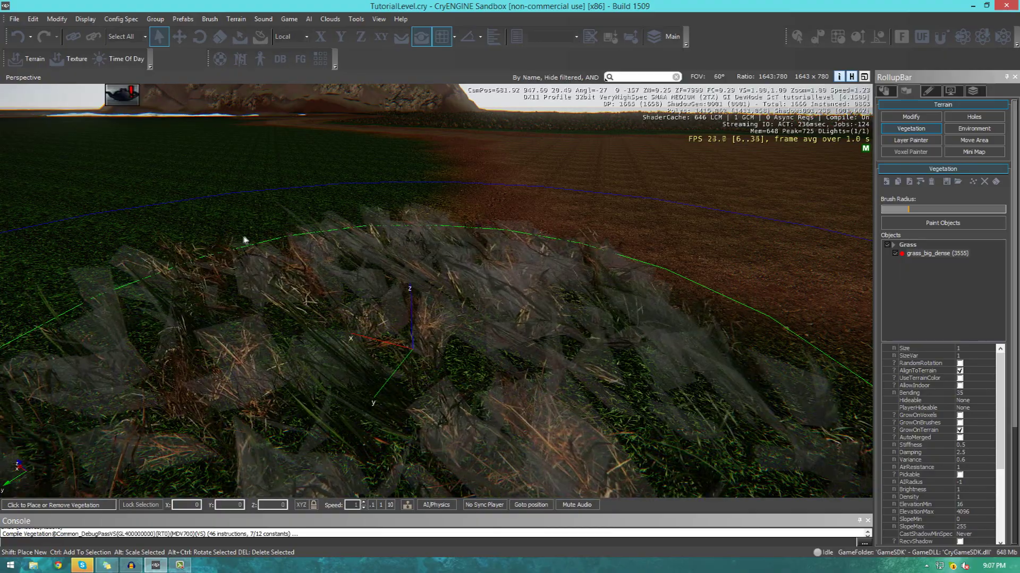
click(231, 235)
key(a)
right_drag(196, 264, 223, 262)
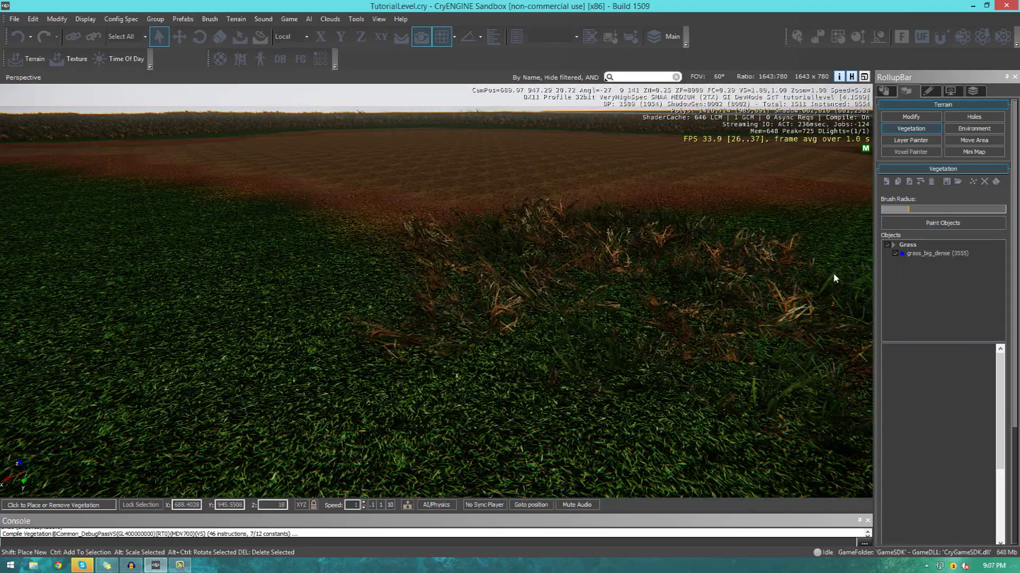
Place another grass_big_dense clump beside the first one and try to scale it
click(938, 252)
shift+click(396, 390)
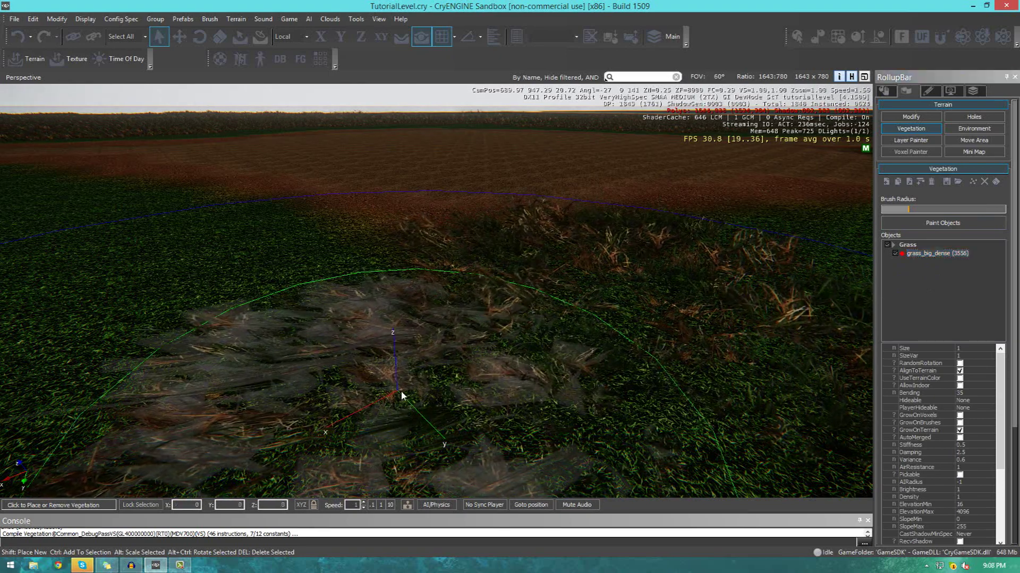
right_drag(414, 393, 432, 395)
key(s)
key(w)
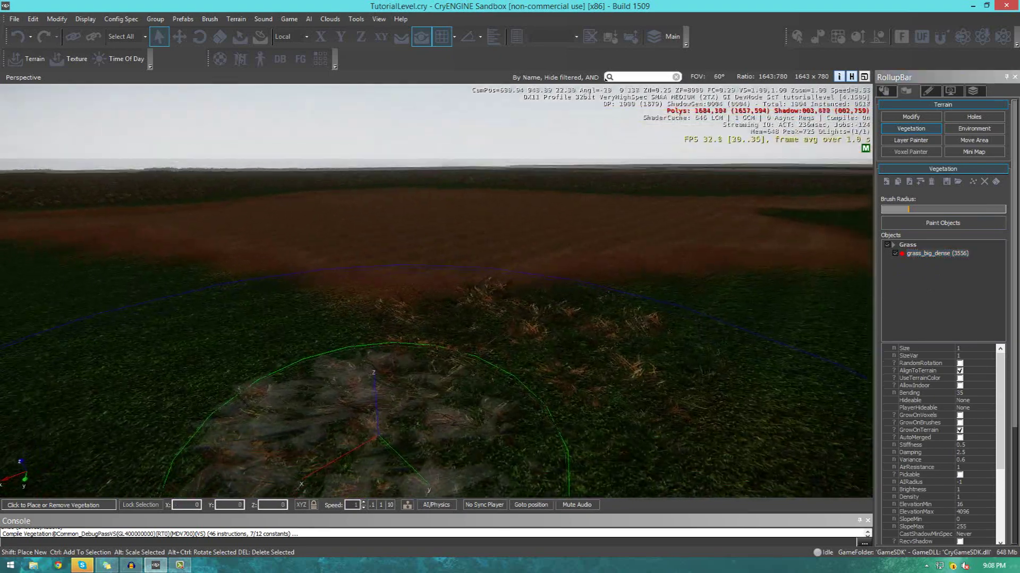
alt+drag(394, 420, 321, 322)
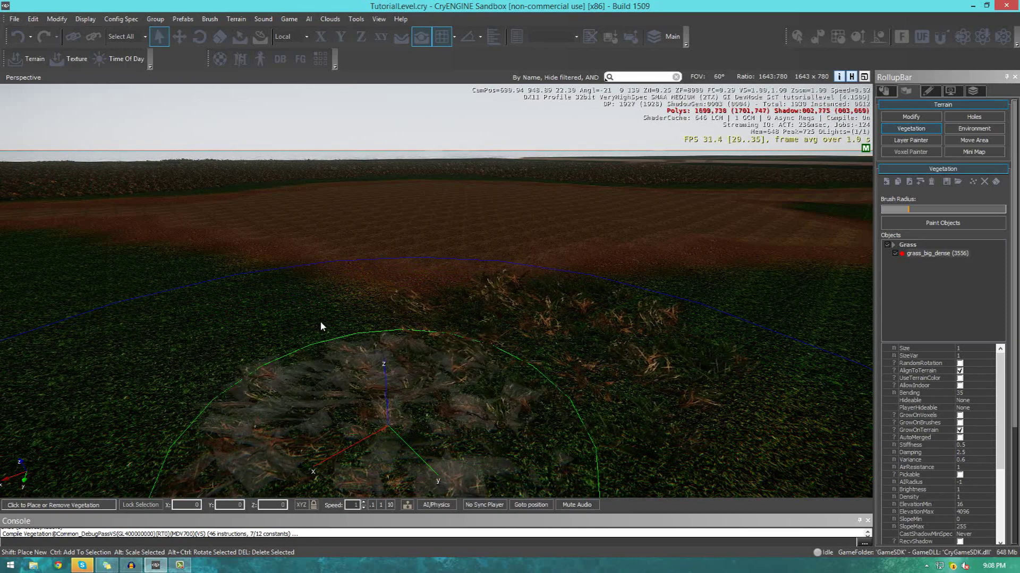
Deselect the clump, pick grass_big_dense again and place another clump beside the existing ones
click(336, 330)
key(a)
right_drag(325, 334, 324, 332)
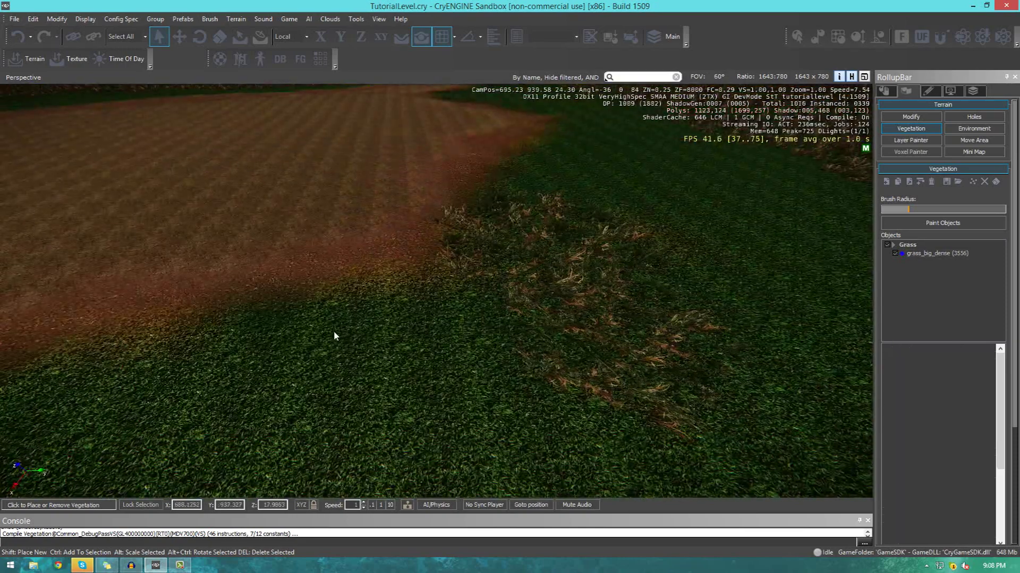
click(925, 254)
shift+click(480, 331)
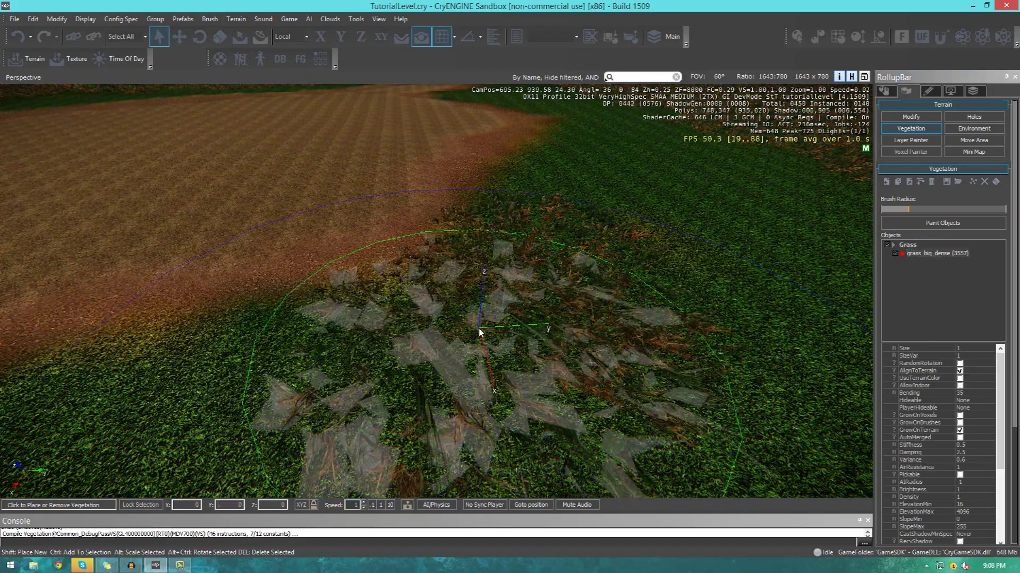
Extend the row with two more single grass_big_dense clumps along the dirt clearing's border
shift+click(346, 382)
key(a)
right_drag(345, 382, 326, 380)
key(s)
shift+click(309, 377)
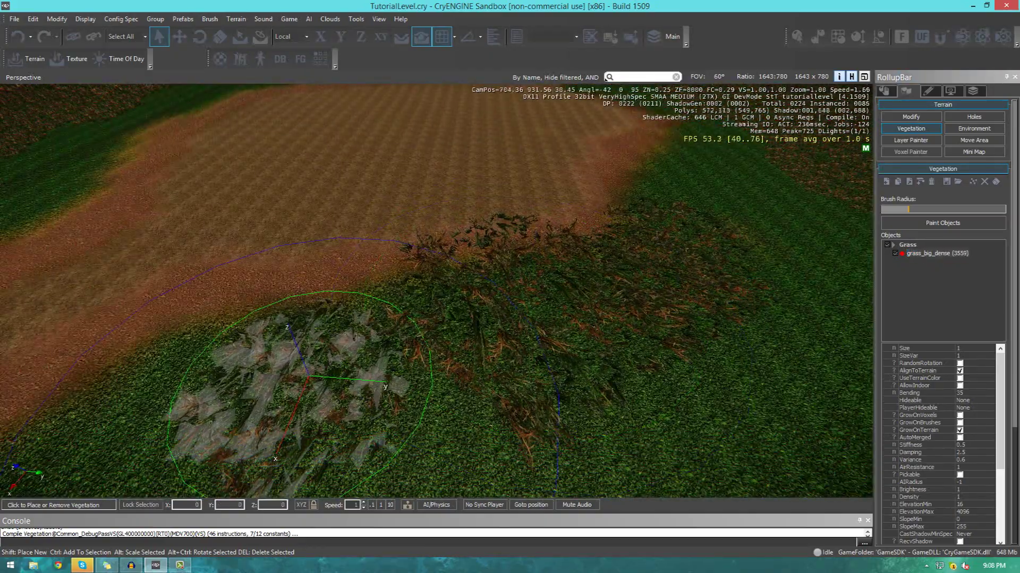
Place further single grass_big_dense clumps along the green edge where the clearing narrows into the path
right_drag(354, 336, 383, 340)
key(s)
key(a)
shift+click(361, 361)
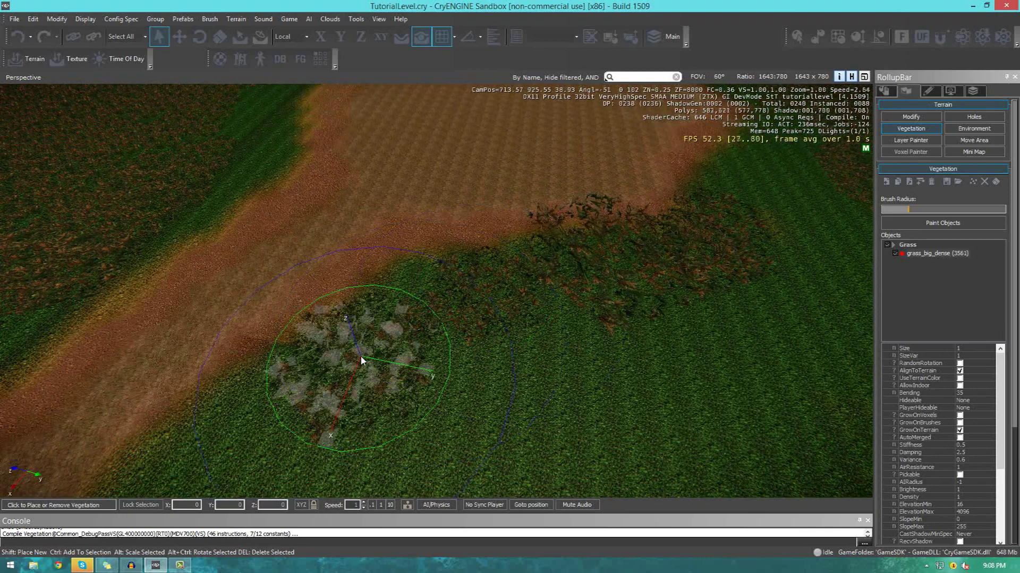
shift+click(406, 295)
shift+click(222, 436)
key(a)
right_drag(340, 374, 335, 372)
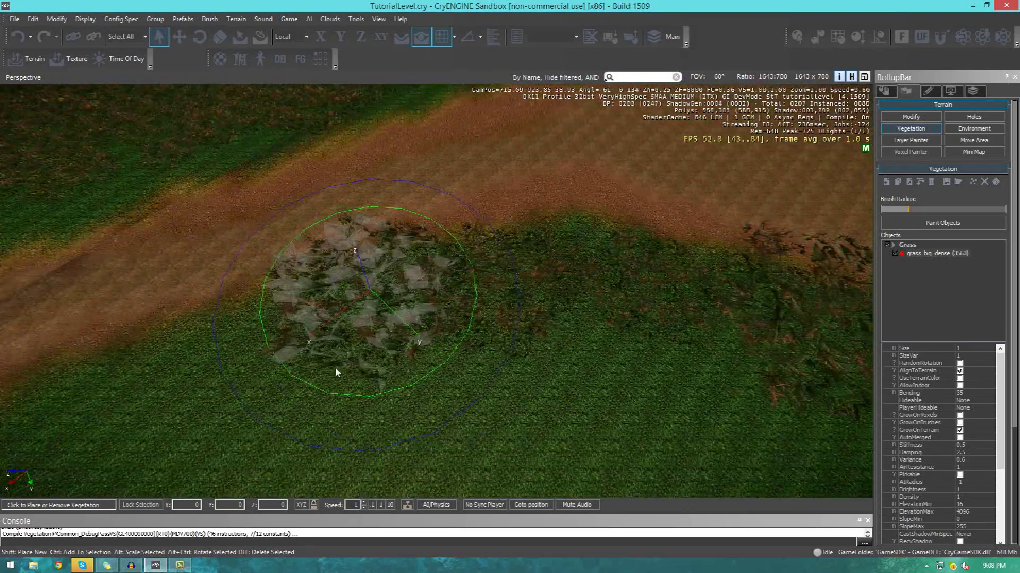
key(a)
right_drag(498, 270, 504, 260)
key(s)
key(w)
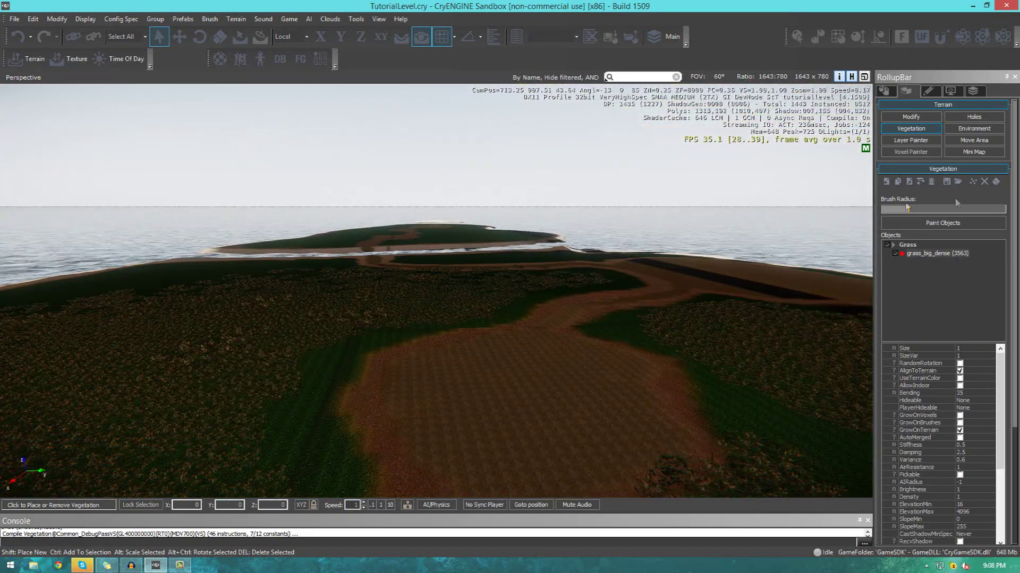
click(897, 183)
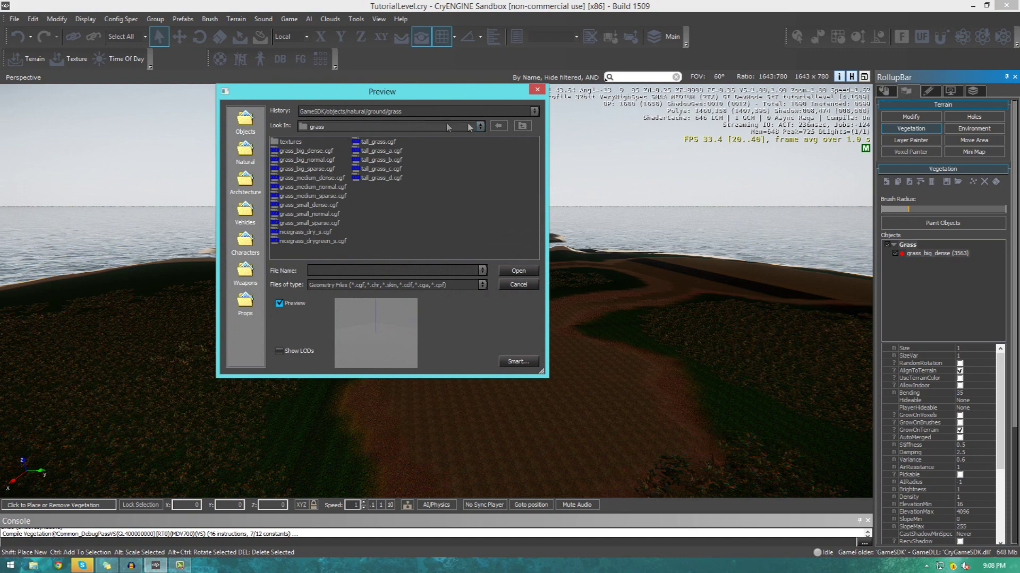
click(388, 163)
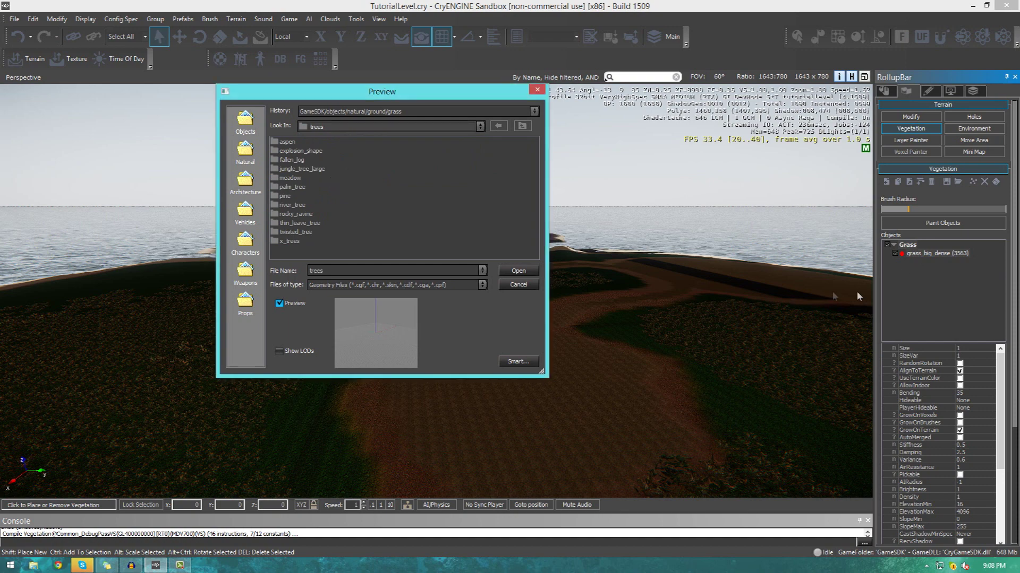
click(518, 285)
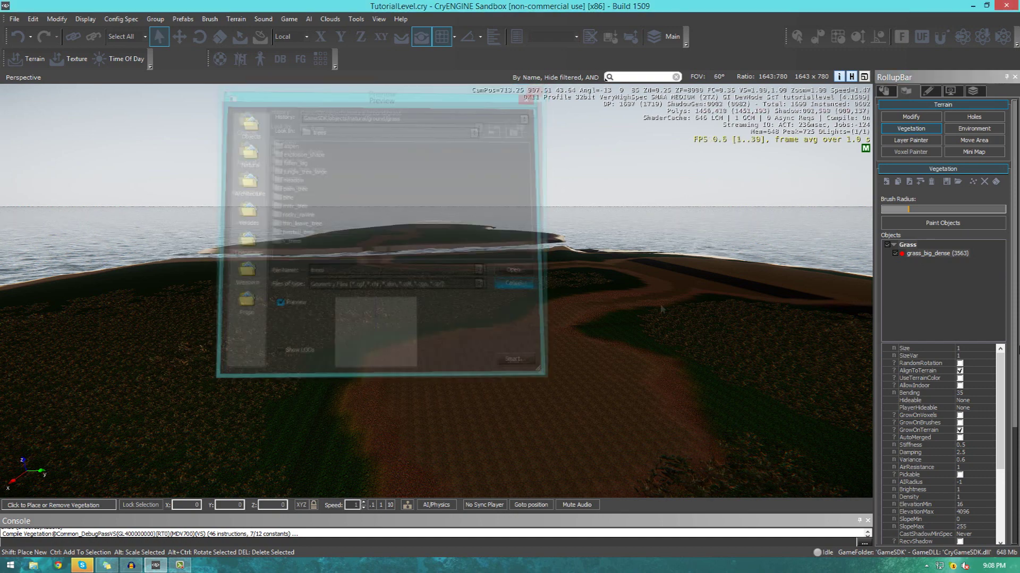
Add a new vegetation category named Trees
click(907, 245)
right_click(904, 278)
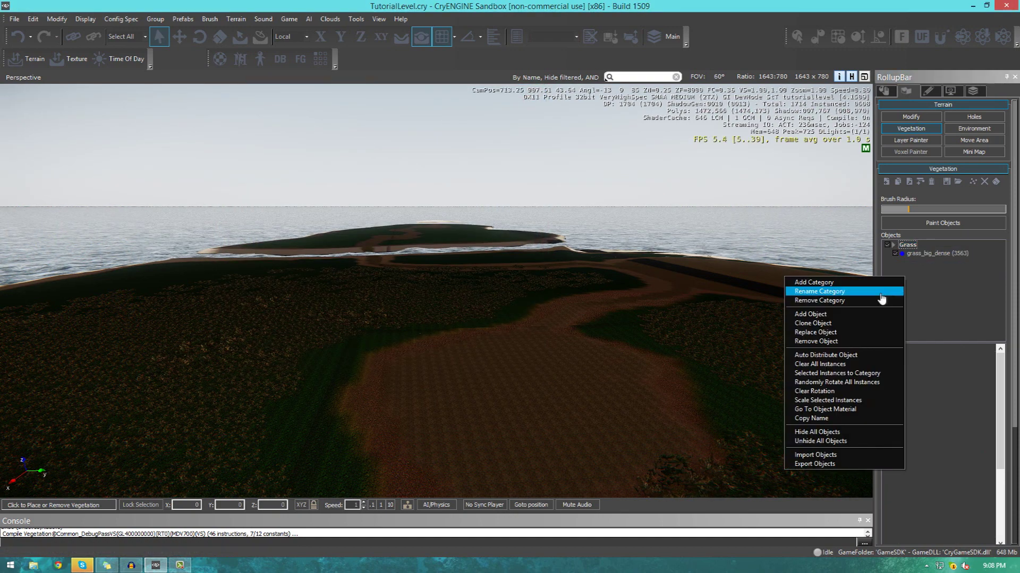
click(841, 282)
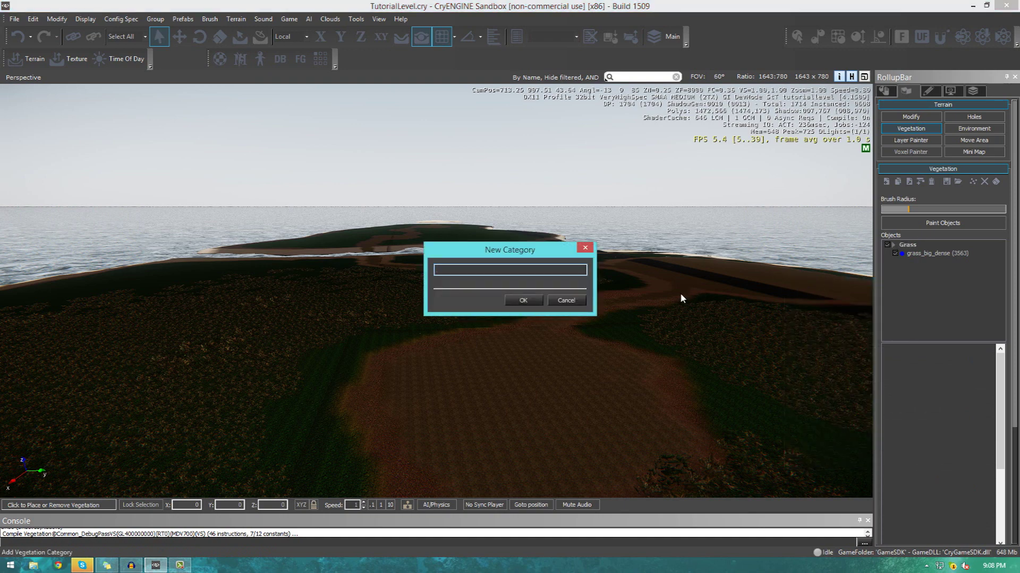
text(Trees)
key(Return)
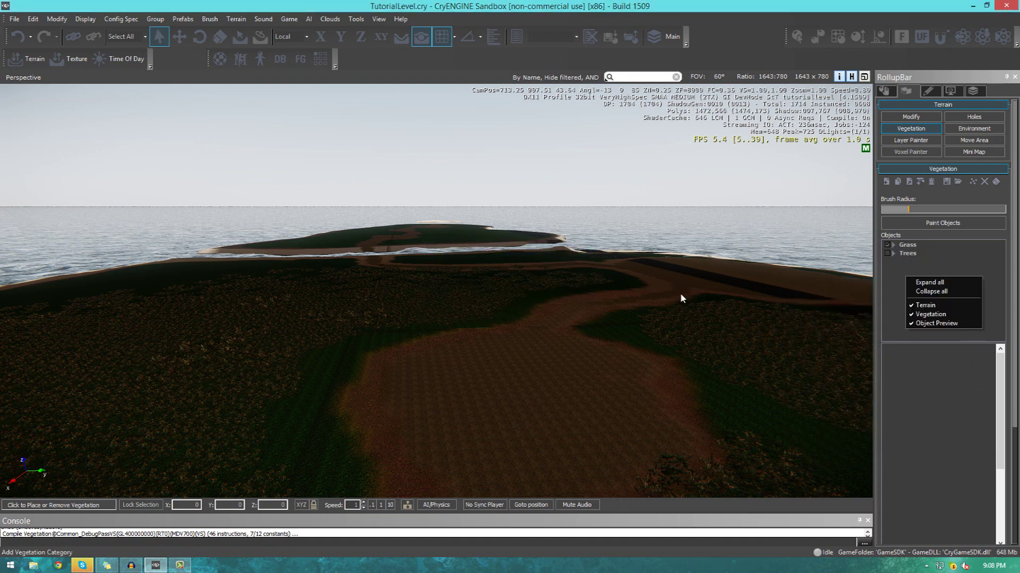
Add river_tree_a.cgf from the trees/river_tree folder as a vegetation object in the Trees category
click(887, 269)
click(893, 254)
click(892, 254)
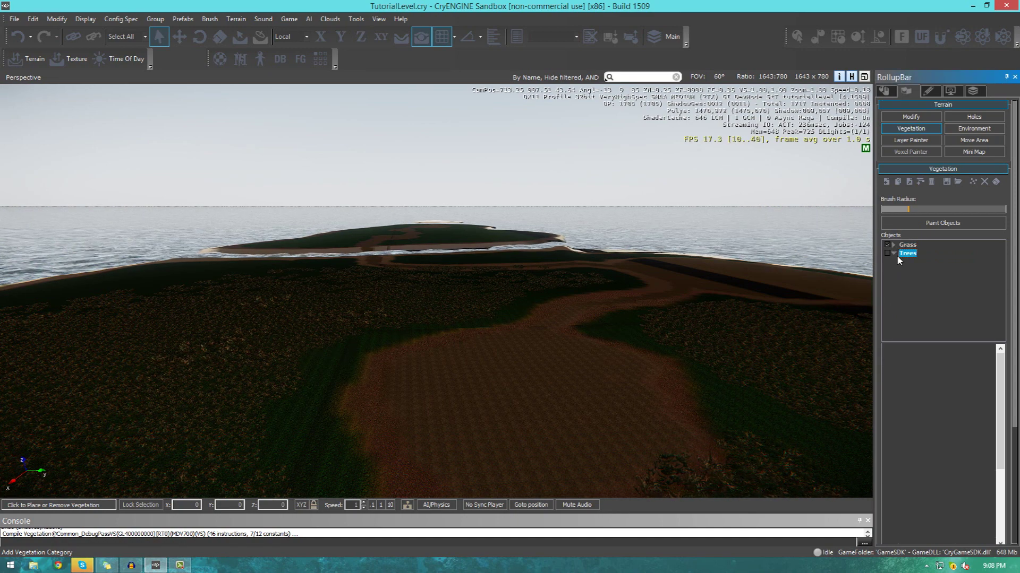
click(885, 181)
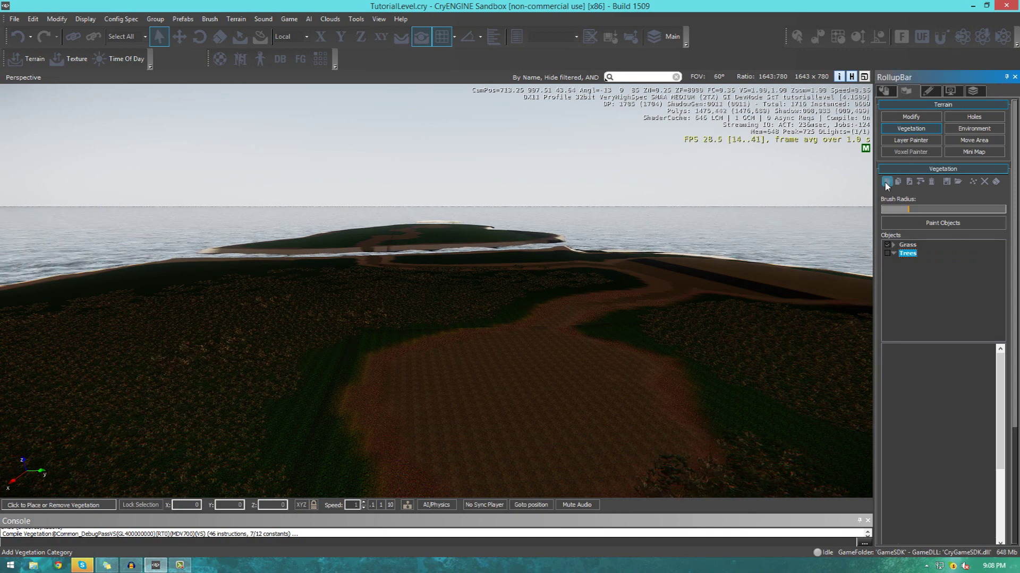
click(453, 126)
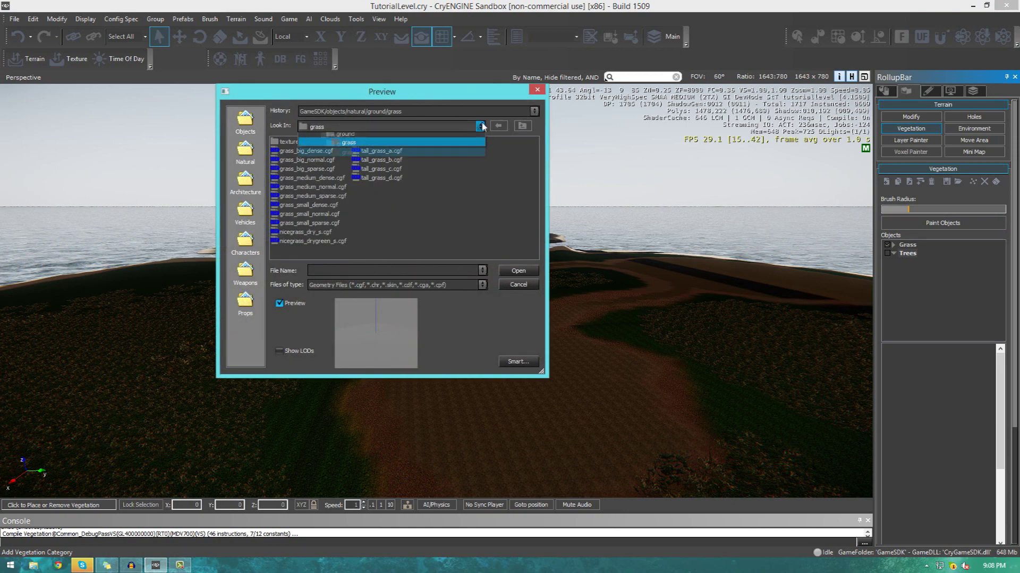
click(388, 163)
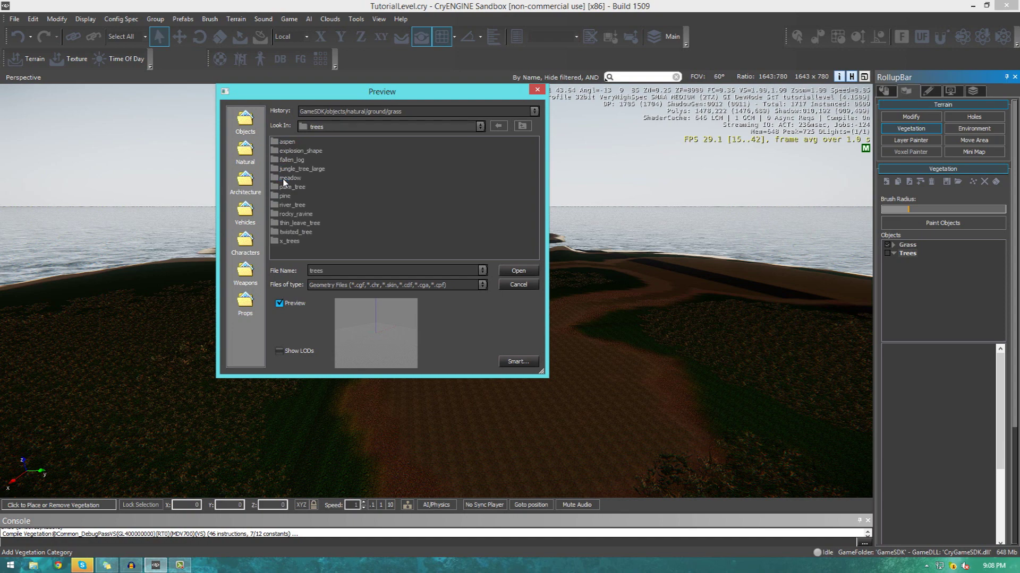
double_click(299, 208)
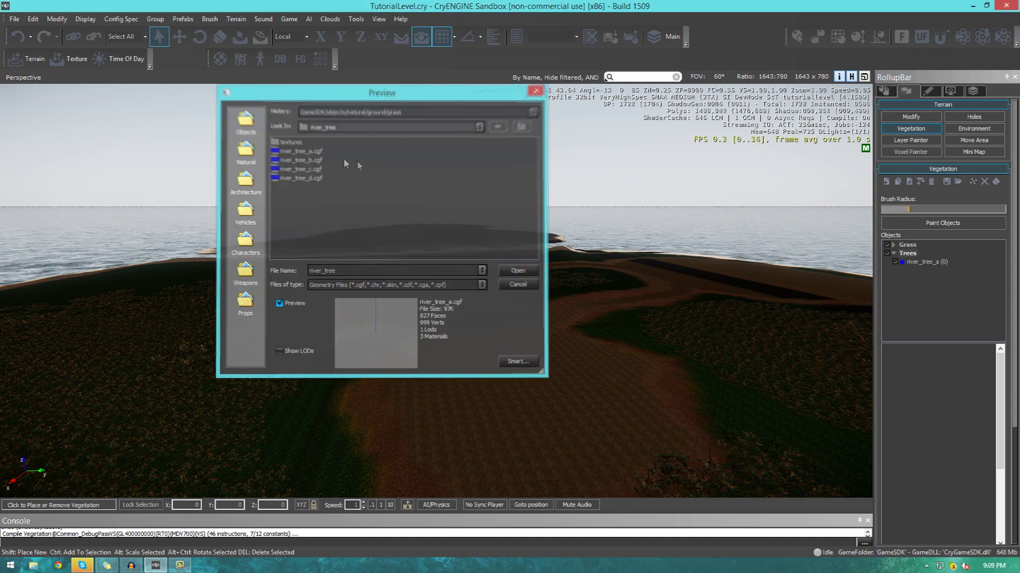
double_click(300, 152)
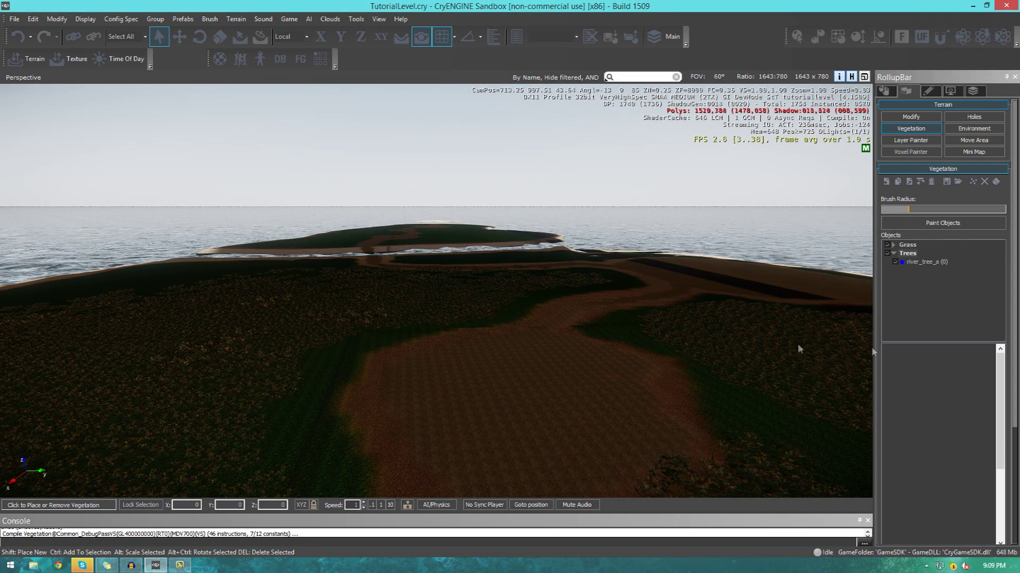
Select river_tree_a, enable object painting and paint a group of trees on the grass field beside the dirt clearing
click(914, 263)
click(933, 264)
right_drag(821, 280, 813, 285)
click(949, 222)
right_drag(464, 349, 458, 350)
key(d)
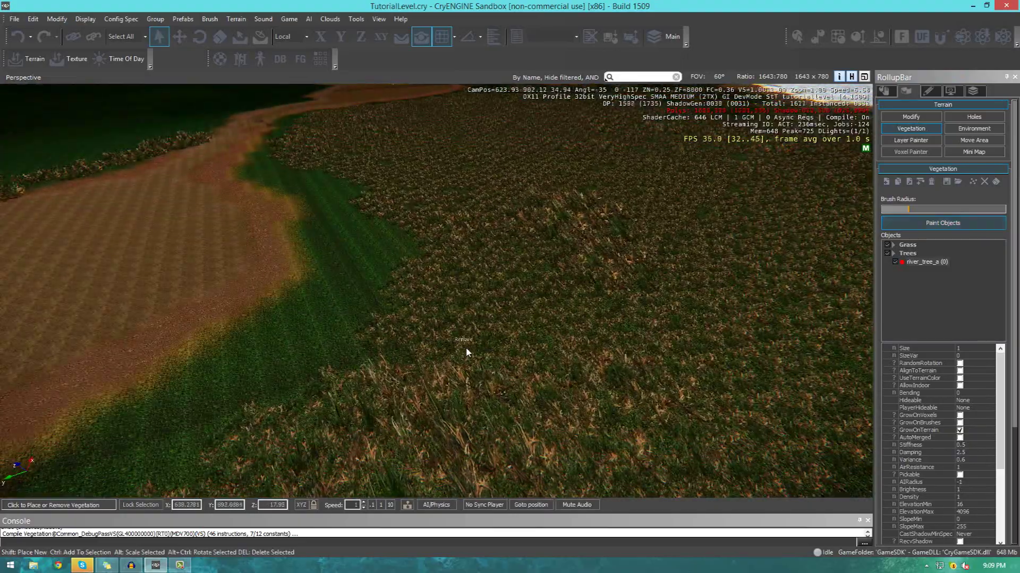
click(461, 345)
Turn off object painting and place three single river_tree_a trees along the grass edge beside the dirt path
key(s)
right_drag(536, 289, 579, 290)
key(w)
key(s)
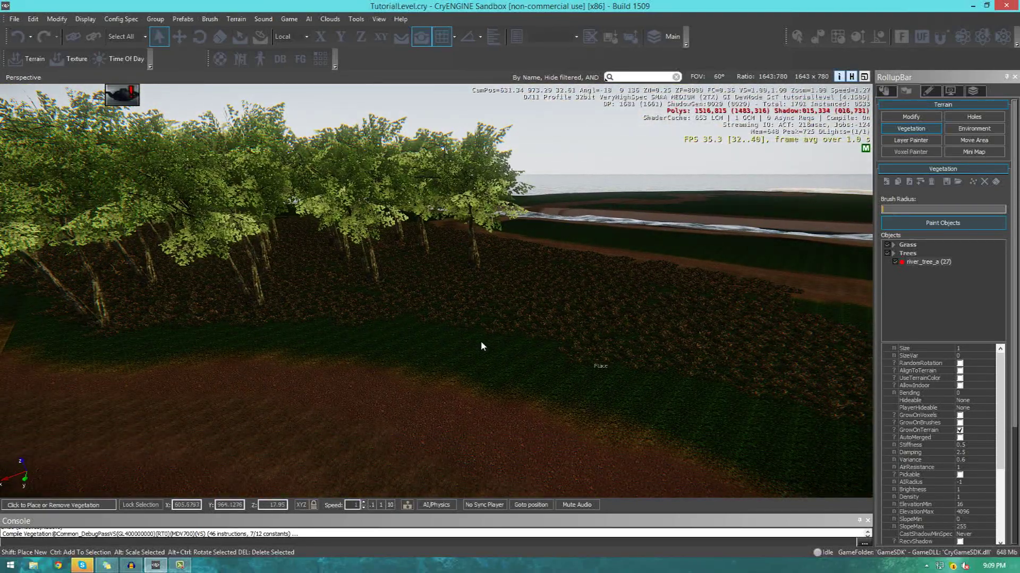
key(s)
right_drag(477, 349, 491, 348)
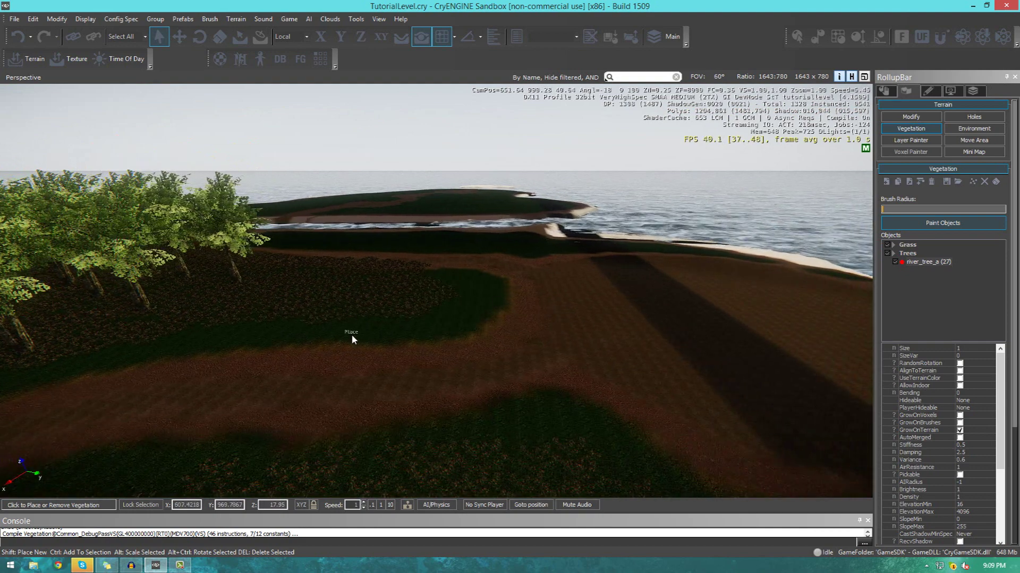
click(944, 226)
shift+click(470, 319)
shift+click(255, 337)
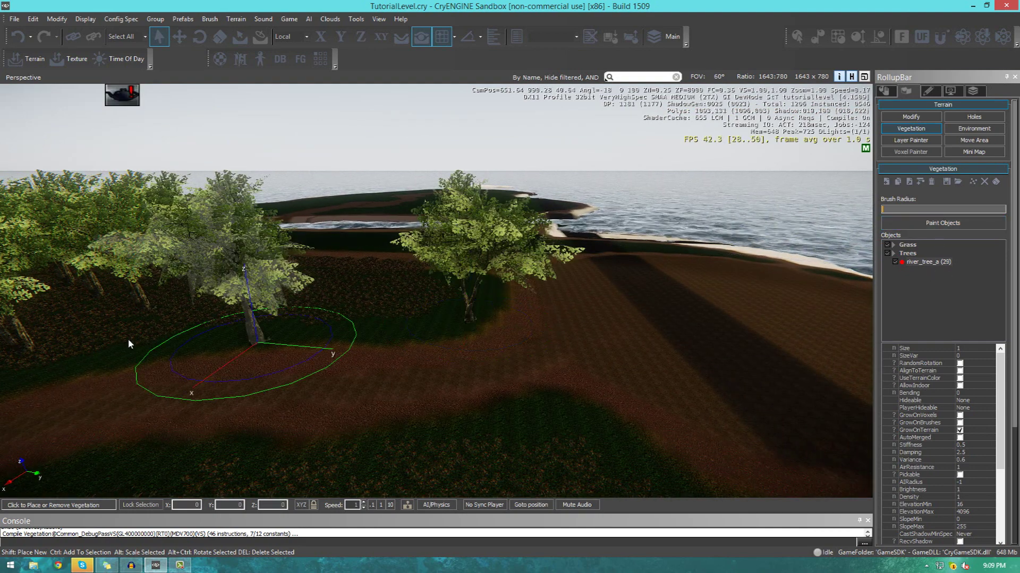
shift+click(105, 374)
Survey the level from the trees beside the dirt path across the green plain to the river below the rocky mountain
key(a)
mouse_move(104, 376)
right_down()
mouse_move(96, 364)
mouse_move(77, 368)
mouse_move(87, 367)
right_up()
key(s)
key(d)
key(w)
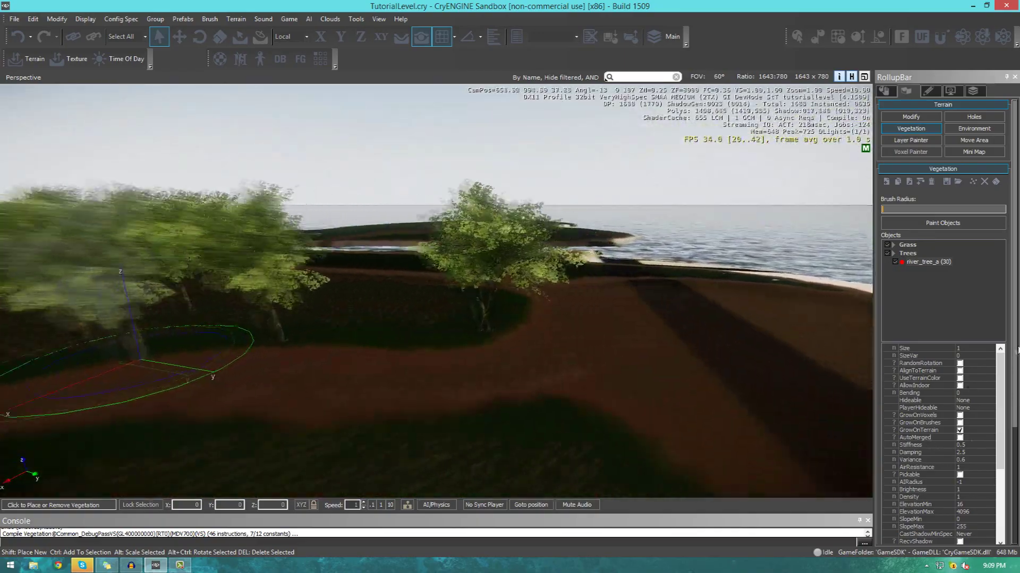
key(s)
key(a)
right_drag(746, 389, 610, 374)
key(w)
key(w)
key(w)
key(w)
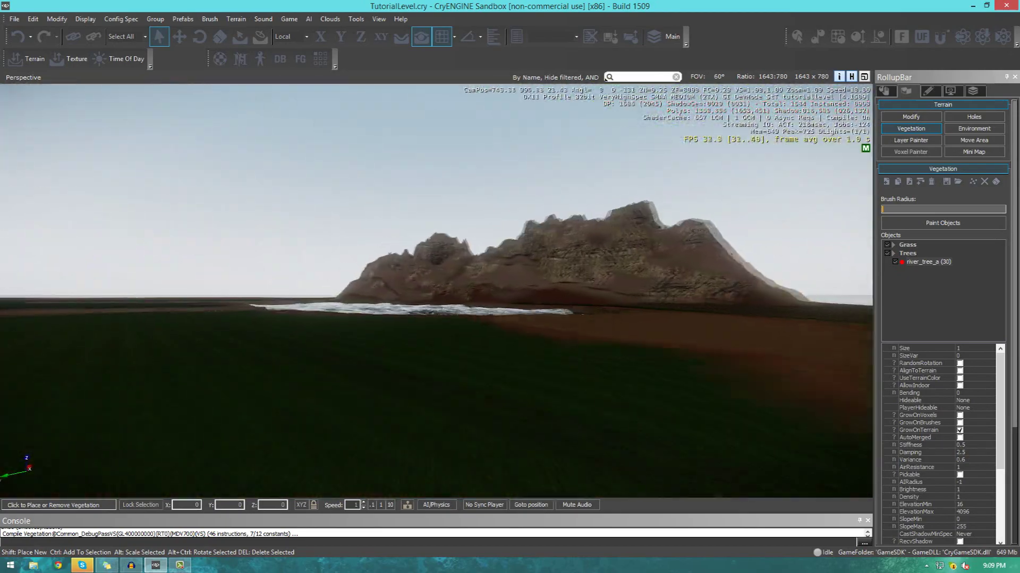
key(w)
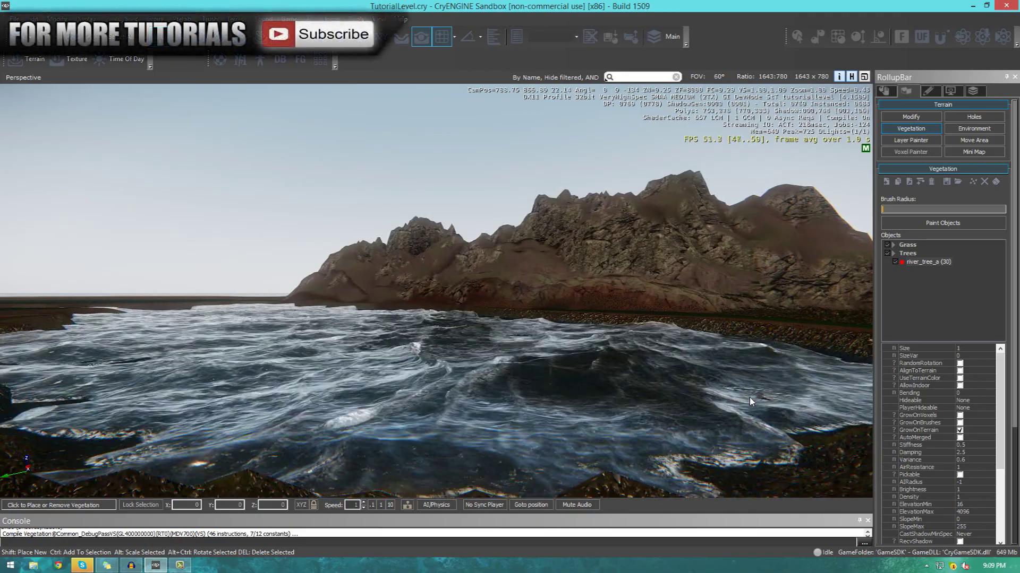
key(w)
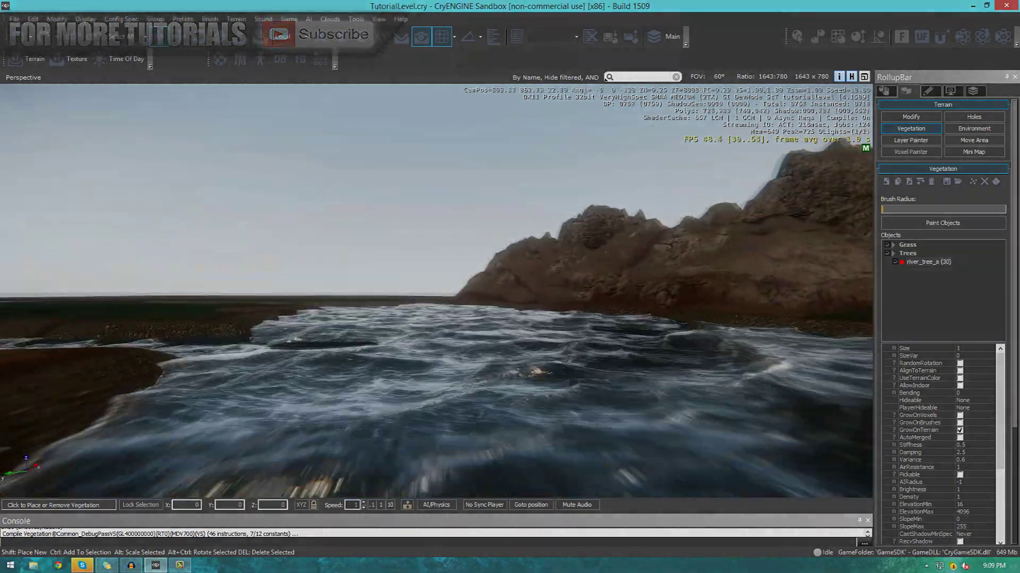
right_drag(580, 305, 457, 306)
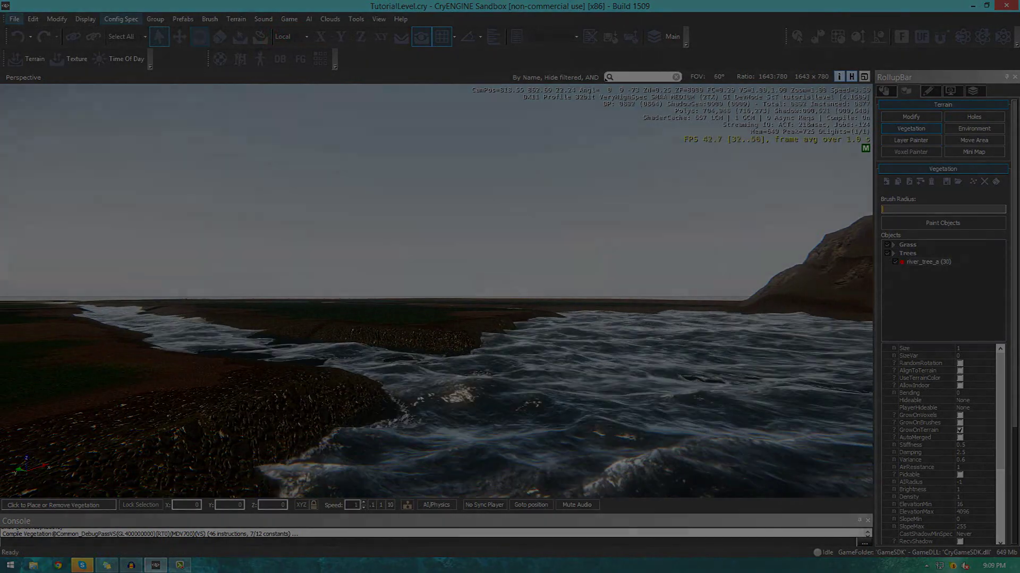